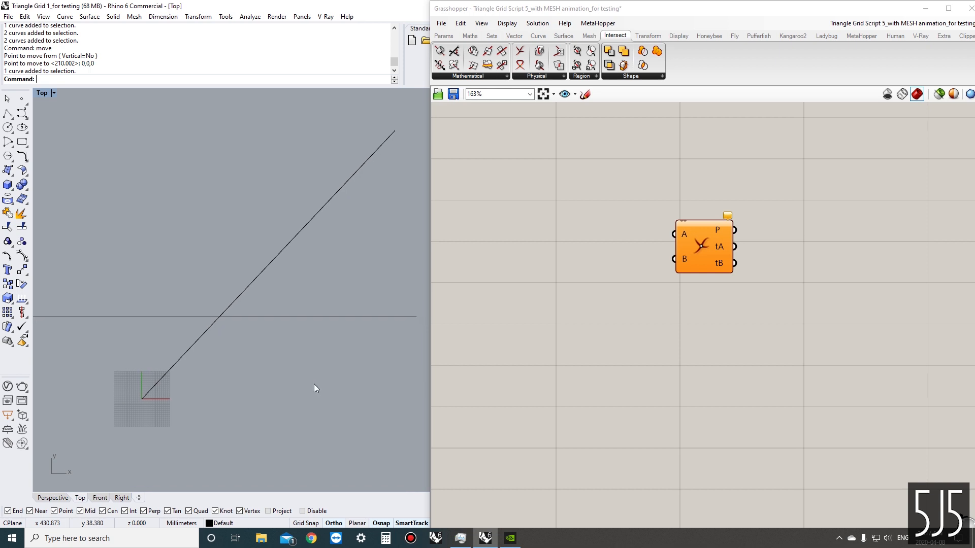
Select the two crossing lines in the Top view together, and pick the diagonal and horizontal lines individually to identify them
{"action": "key", "text": "ctrl"}
{"action": "right_click_drag", "start_coordinate": [322, 375], "coordinate": [318, 375]}
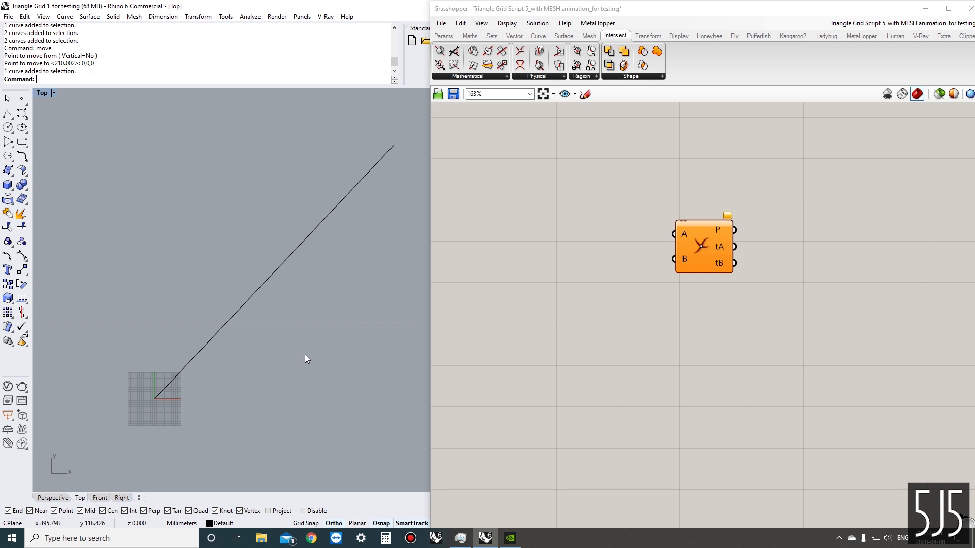
{"action": "right_click", "coordinate": [304, 357]}
{"action": "left_click", "coordinate": [270, 356]}
{"action": "left_click_drag", "start_coordinate": [283, 348], "coordinate": [203, 303]}
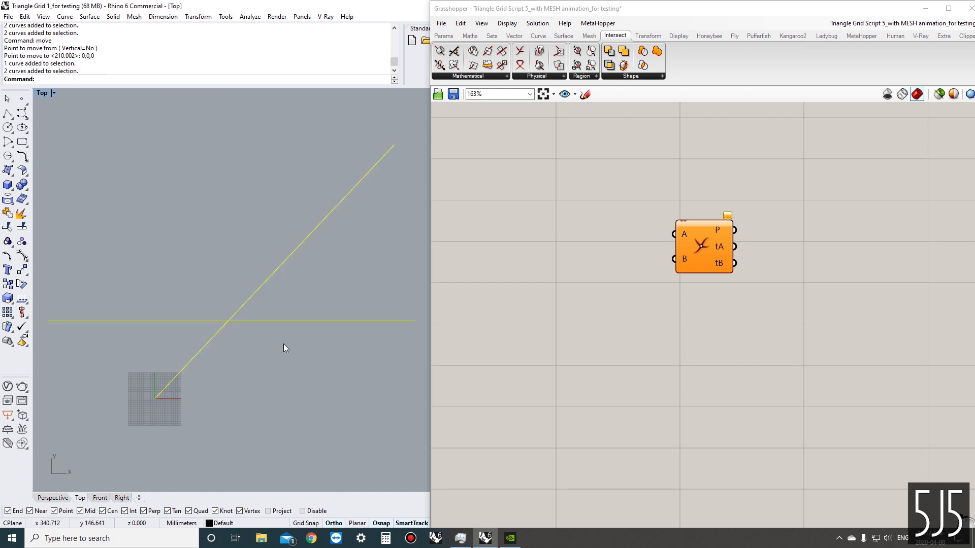
{"action": "left_click", "coordinate": [286, 346]}
{"action": "left_click", "coordinate": [254, 296]}
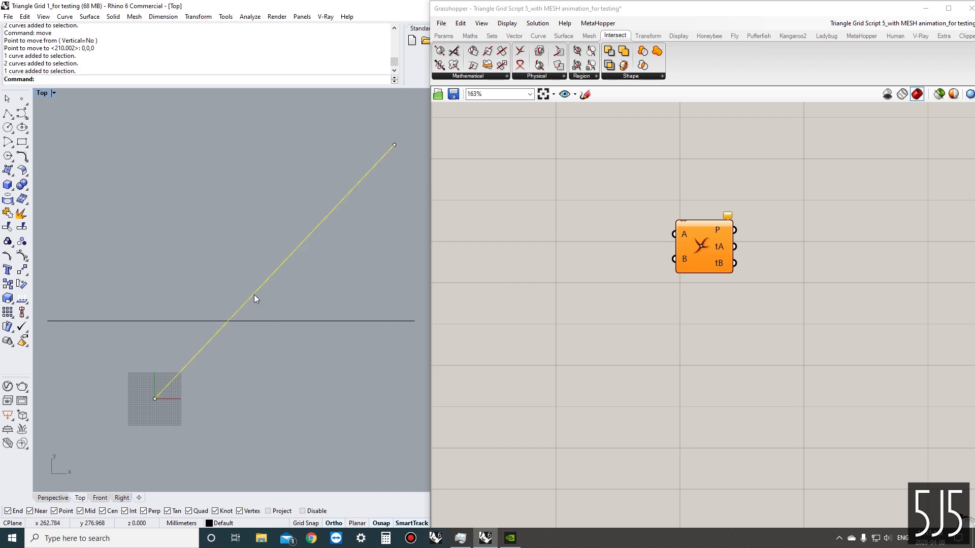
{"action": "left_click", "coordinate": [269, 321]}
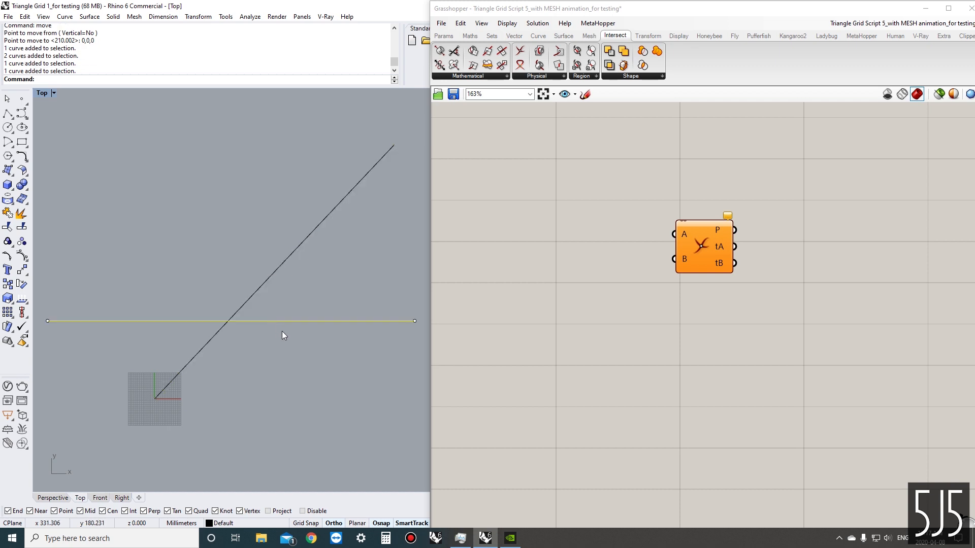
{"action": "left_click", "coordinate": [282, 331]}
{"action": "left_click", "coordinate": [267, 322]}
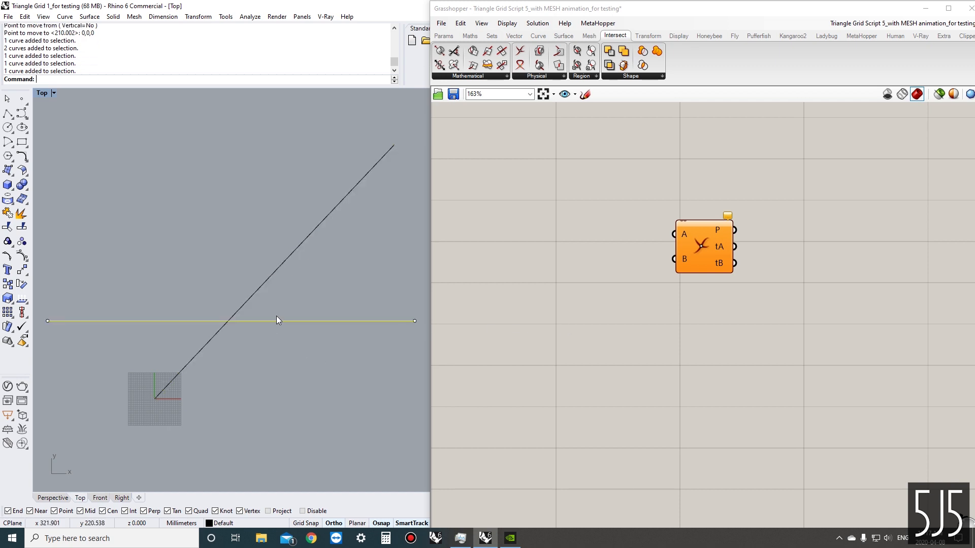
Split the diagonal line with the horizontal line as the cutting object, and undo the split after checking the pieces
{"action": "left_click", "coordinate": [249, 303]}
{"action": "key", "text": "ctrl+shift+s"}
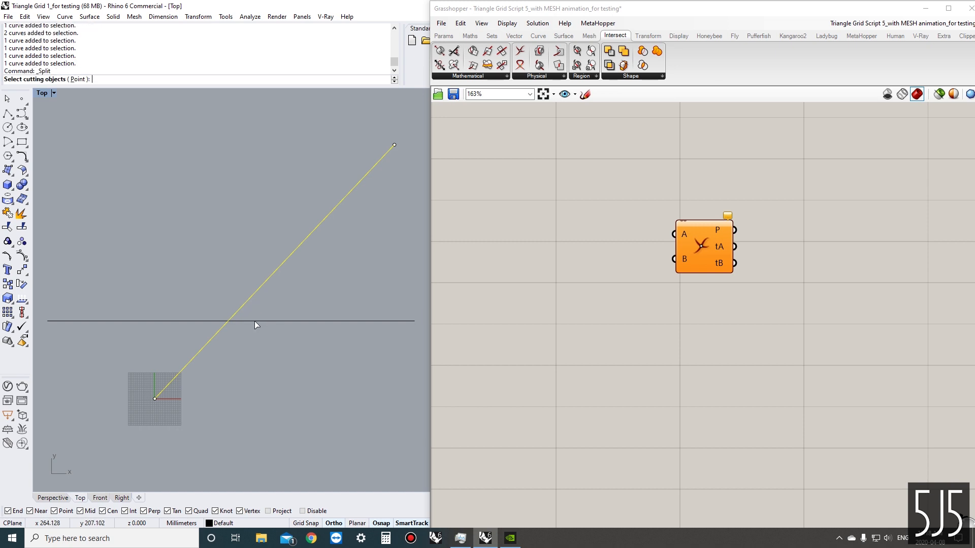
{"action": "left_click", "coordinate": [255, 321]}
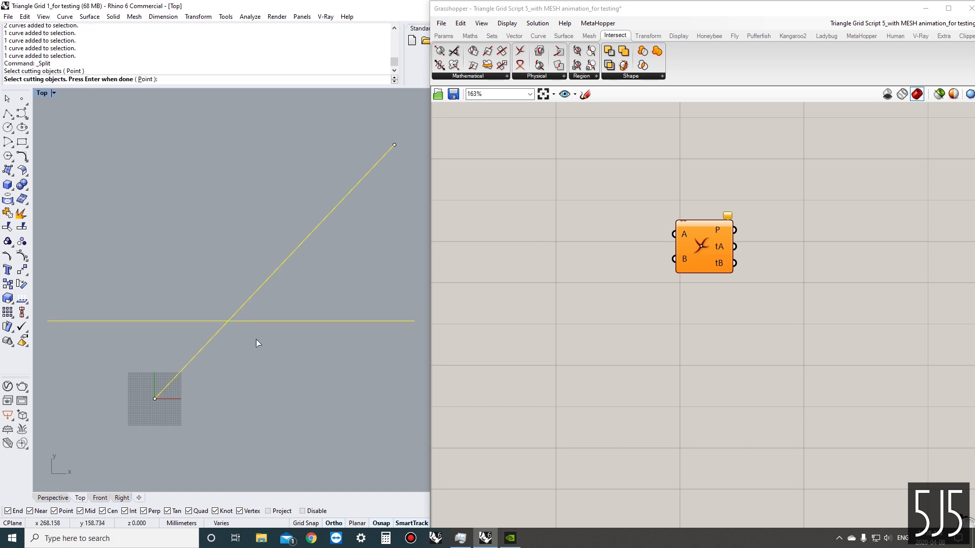
{"action": "key", "text": "Return"}
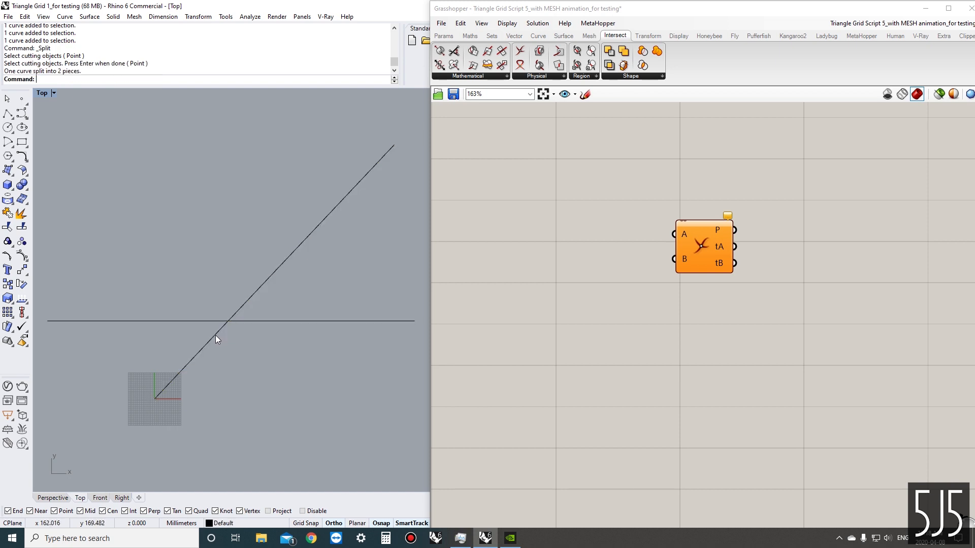
{"action": "left_click", "coordinate": [215, 335]}
{"action": "left_click", "coordinate": [247, 306]}
{"action": "left_click", "coordinate": [217, 332]}
{"action": "left_click", "coordinate": [238, 340]}
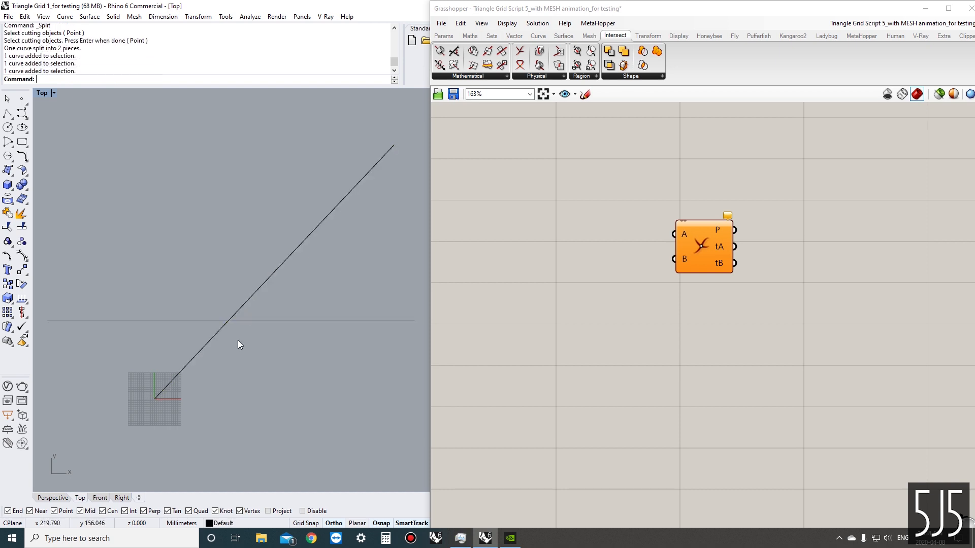
{"action": "key", "text": "ctrl+z"}
Trim the part of the diagonal line below the horizontal line, using the horizontal line as cutter, and undo the trim
{"action": "left_click", "coordinate": [256, 339]}
{"action": "left_click", "coordinate": [241, 304]}
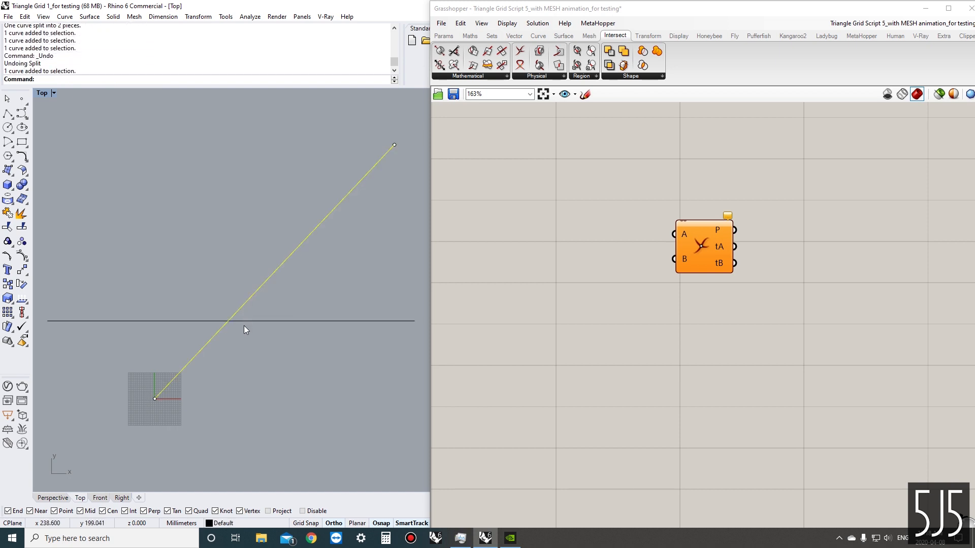
{"action": "left_click", "coordinate": [244, 322]}
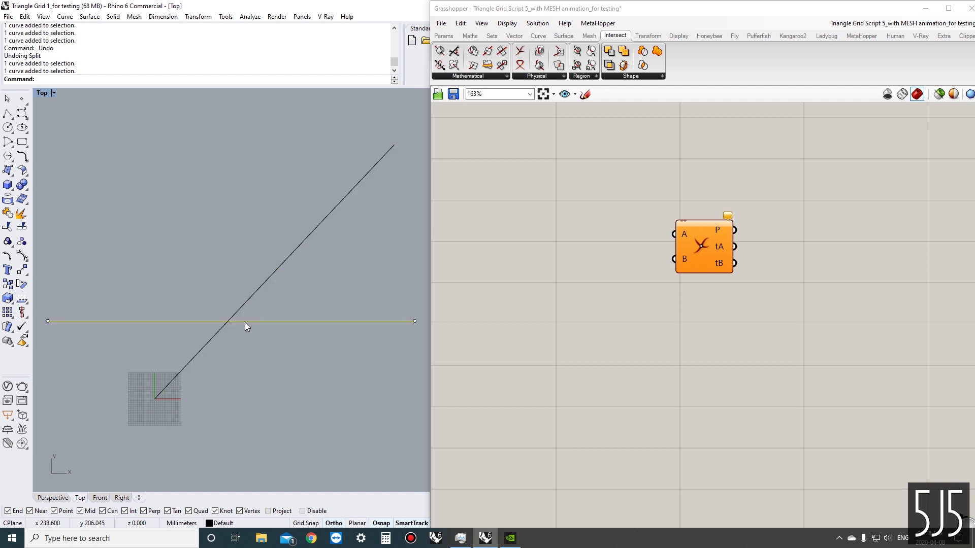
{"action": "key", "text": "ctrl+t"}
{"action": "left_click", "coordinate": [215, 336]}
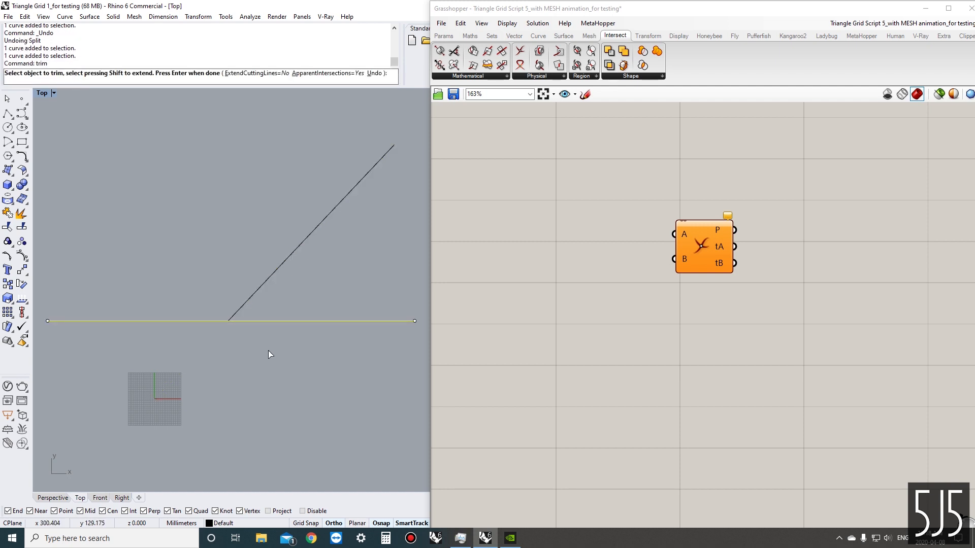
{"action": "key", "text": "Return"}
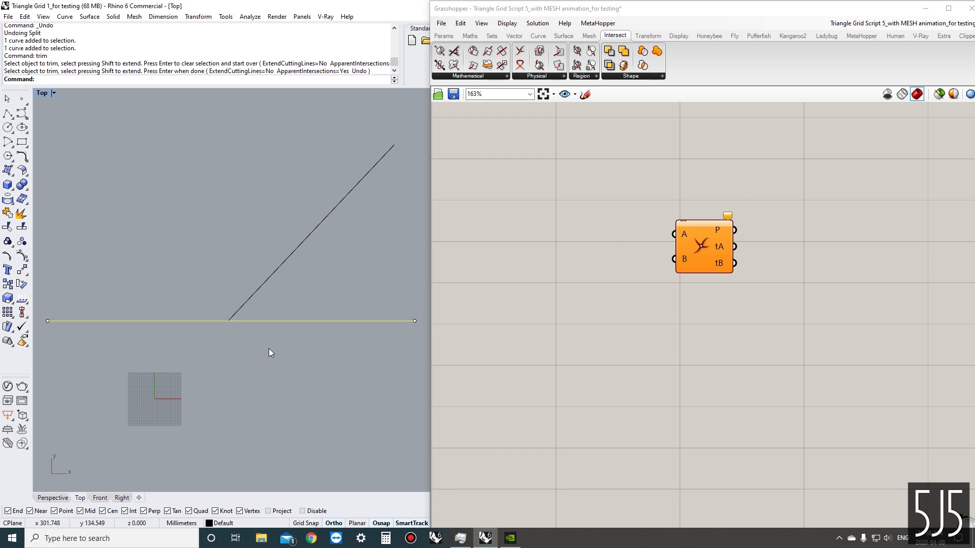
{"action": "key", "text": "Return"}
{"action": "key", "text": "Escape"}
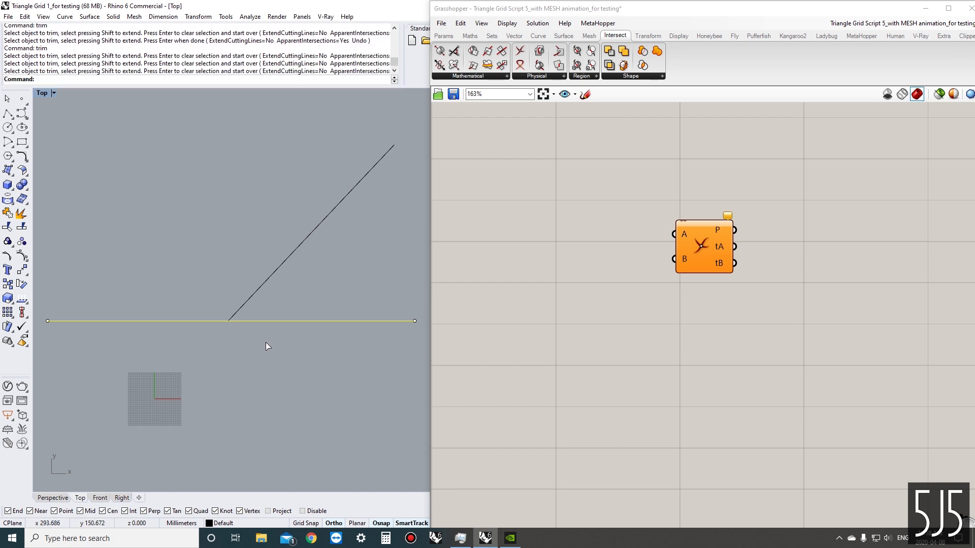
{"action": "key", "text": "ctrl+z"}
Draw an open three-segment polyline that crosses both the diagonal and the horizontal line
{"action": "type", "text": "polyline"}
{"action": "key", "text": "Return"}
{"action": "left_click", "coordinate": [345, 393]}
{"action": "left_click", "coordinate": [296, 221]}
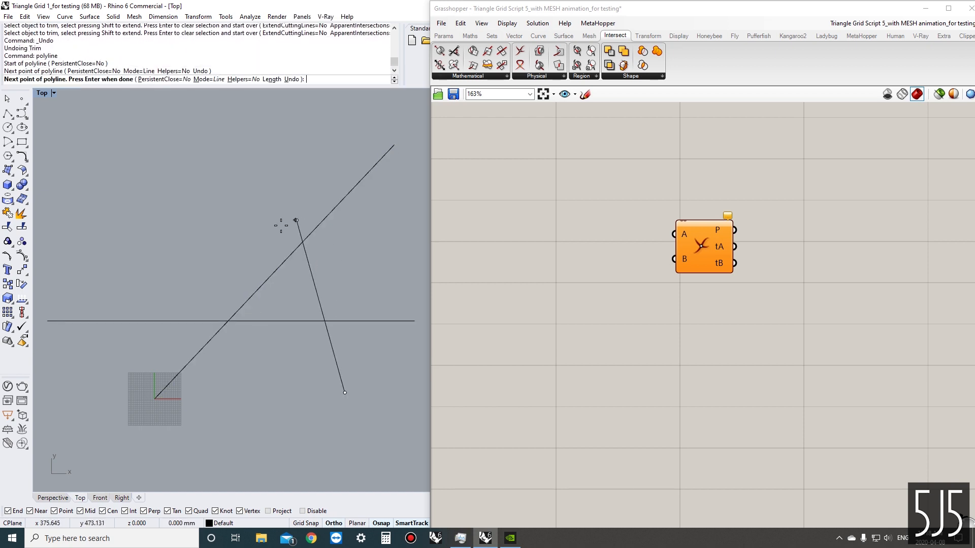
{"action": "left_click", "coordinate": [120, 265]}
{"action": "left_click", "coordinate": [208, 401]}
{"action": "key", "text": "Return"}
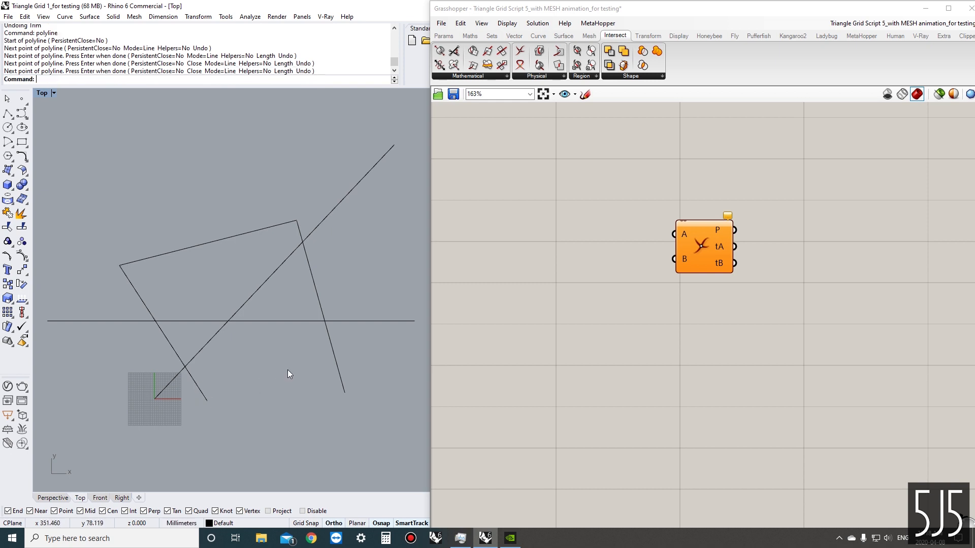
Trim all three curves against each other down to two triangles meeting at the lines' intersection, and undo the trim
{"action": "left_click_drag", "start_coordinate": [377, 385], "coordinate": [107, 190]}
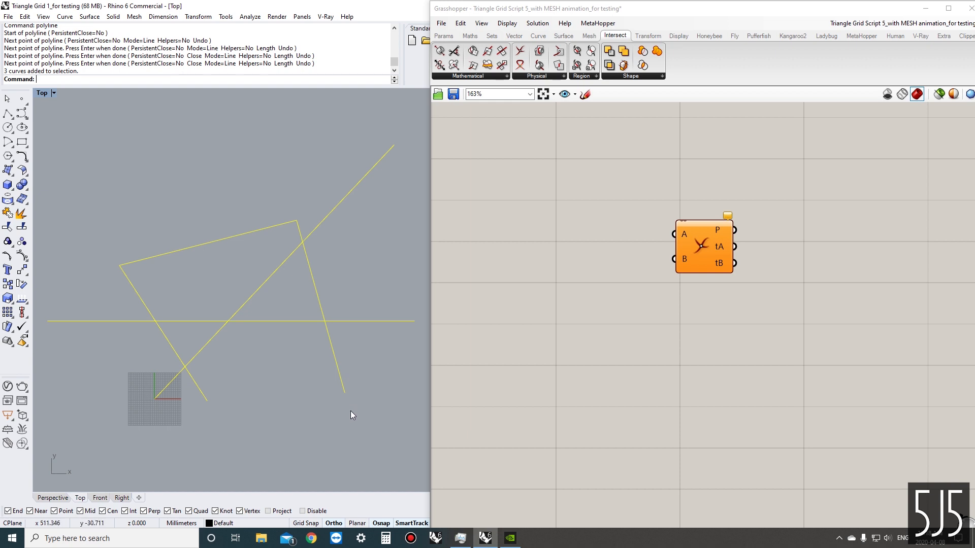
{"action": "key", "text": "ctrl+t"}
{"action": "left_click_drag", "start_coordinate": [398, 402], "coordinate": [340, 273]}
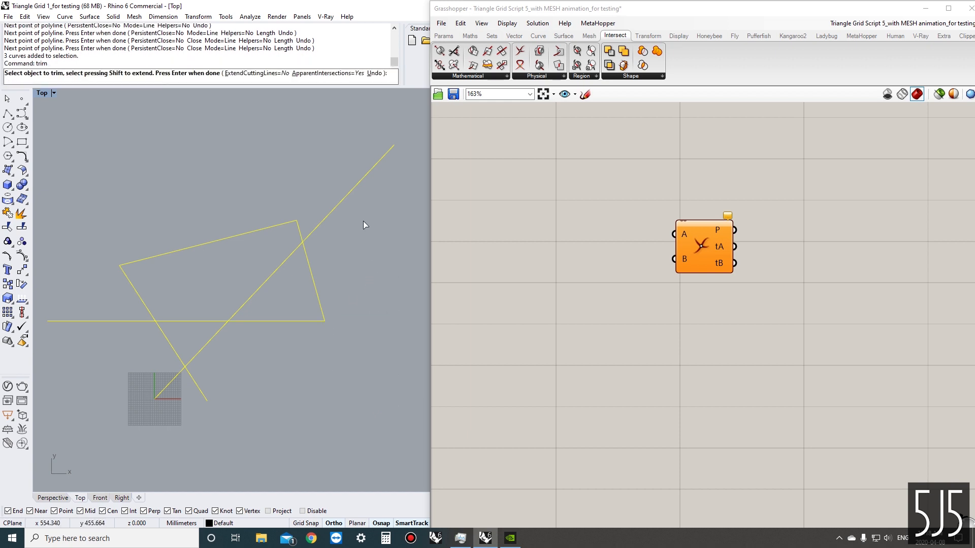
{"action": "left_click_drag", "start_coordinate": [343, 204], "coordinate": [215, 227]}
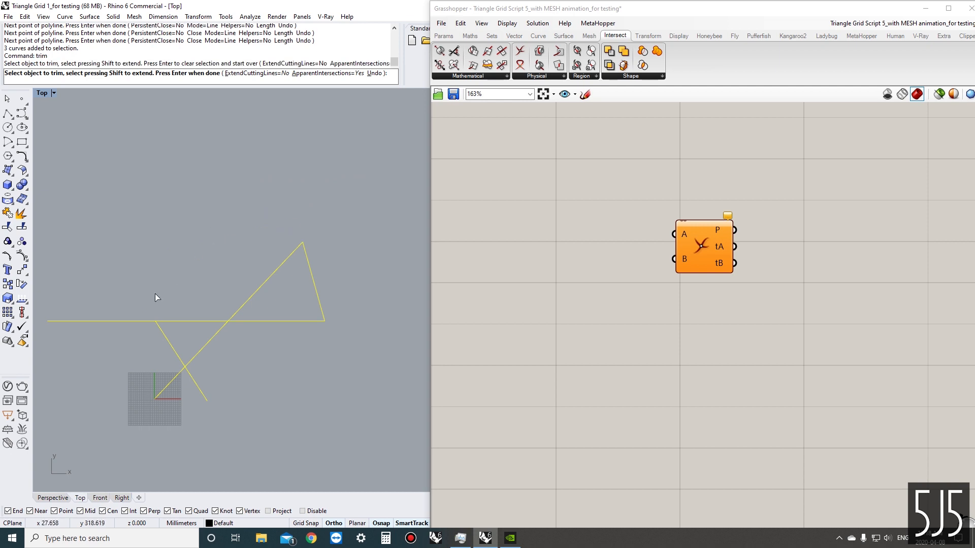
{"action": "left_click_drag", "start_coordinate": [101, 344], "coordinate": [92, 306]}
{"action": "left_click_drag", "start_coordinate": [252, 430], "coordinate": [124, 380]}
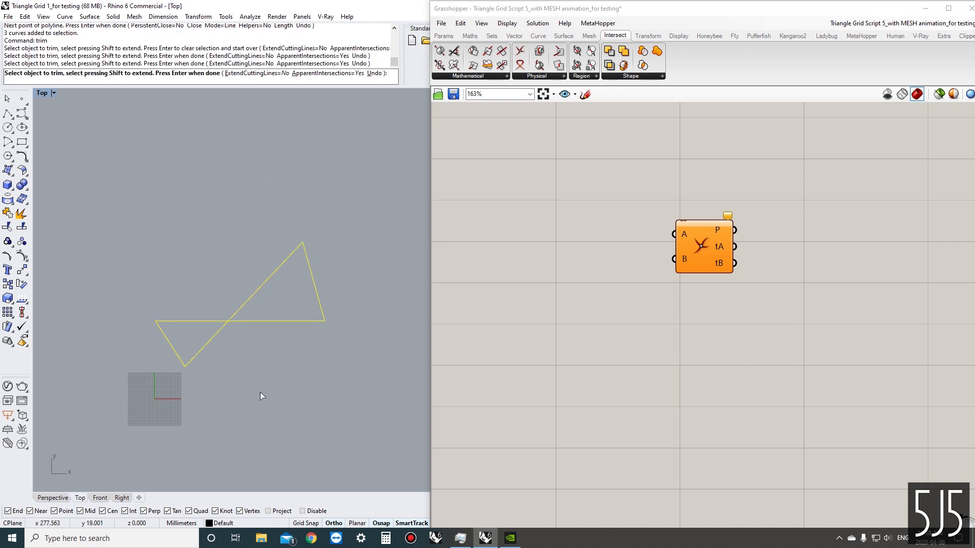
{"action": "key", "text": "Return"}
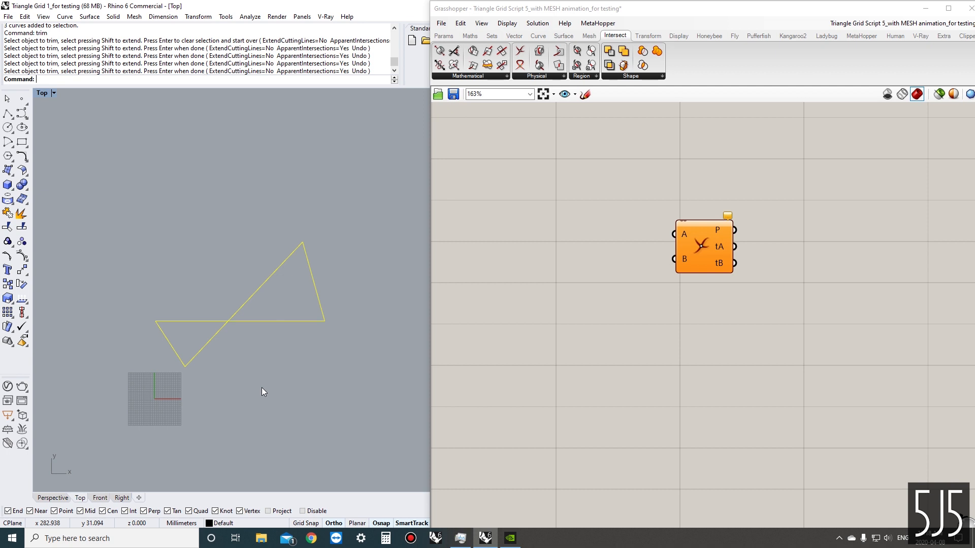
{"action": "left_click", "coordinate": [264, 378]}
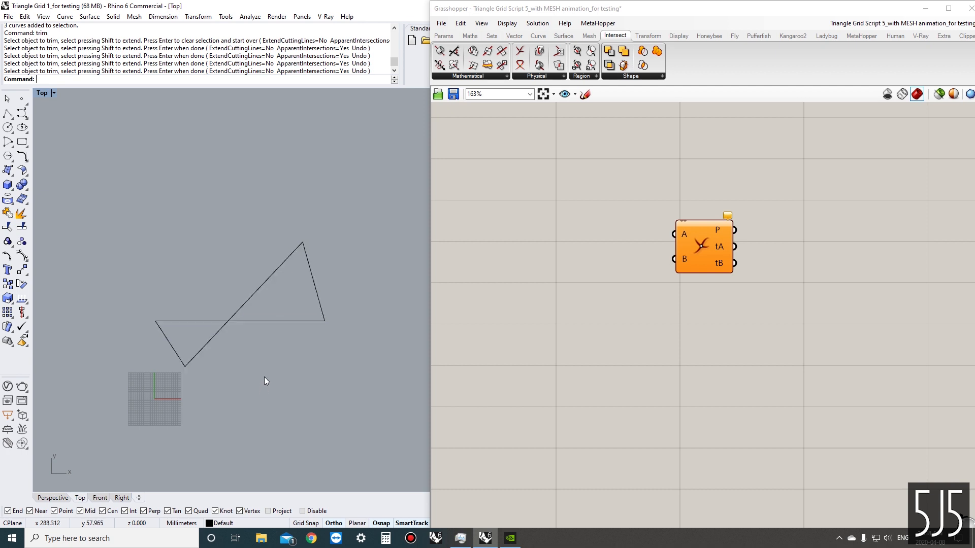
{"action": "key", "text": "ctrl+z"}
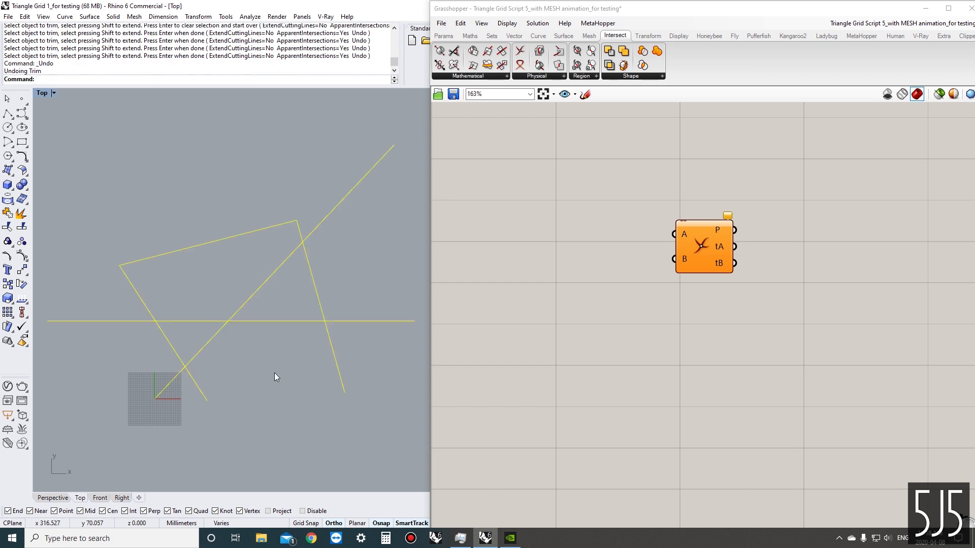
Delete the polyline, keeping only the diagonal and horizontal lines
{"action": "left_click", "coordinate": [333, 361]}
{"action": "key", "text": "Delete"}
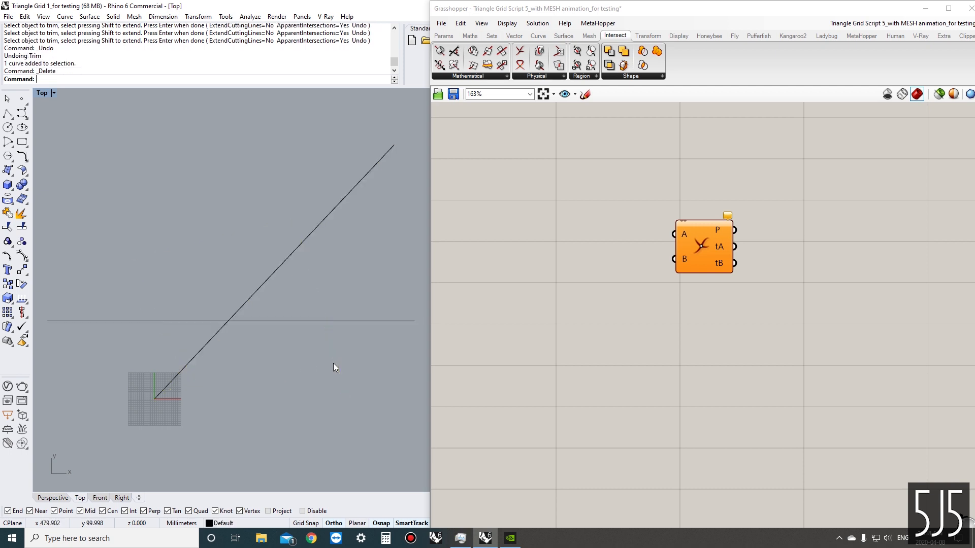
{"action": "left_click", "coordinate": [214, 339]}
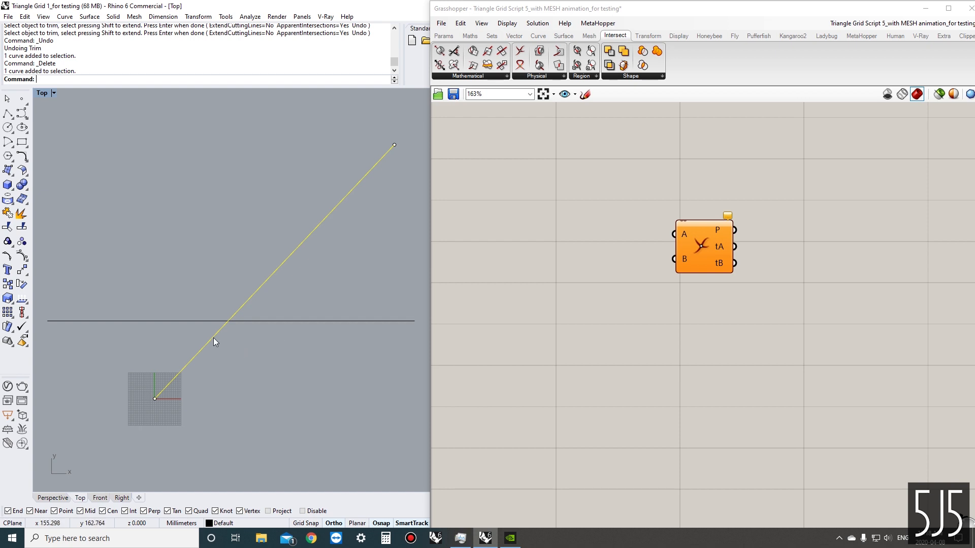
{"action": "left_click", "coordinate": [257, 322]}
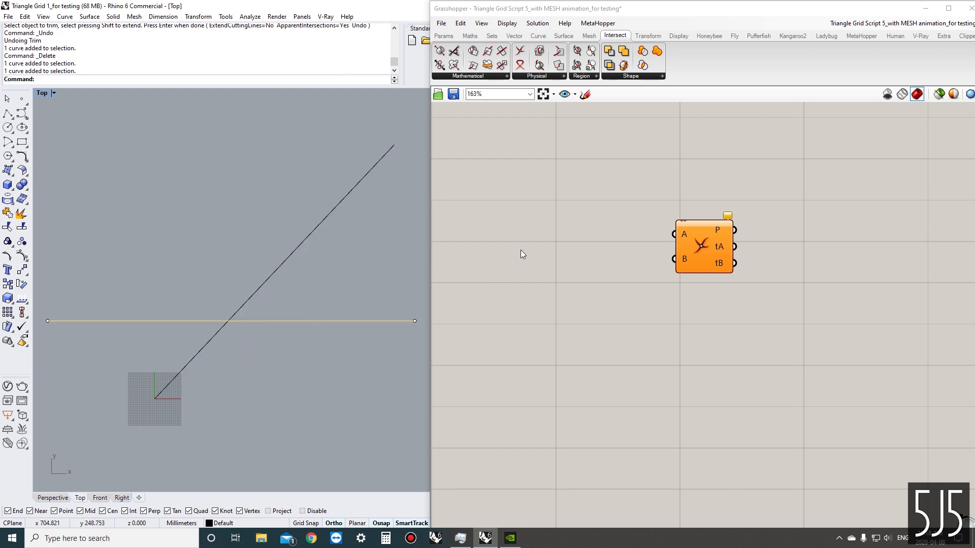
In Grasshopper, add a Curve parameter beside the intersection component and duplicate it to get a second one
{"action": "right_click", "coordinate": [538, 213]}
{"action": "left_click", "coordinate": [531, 199]}
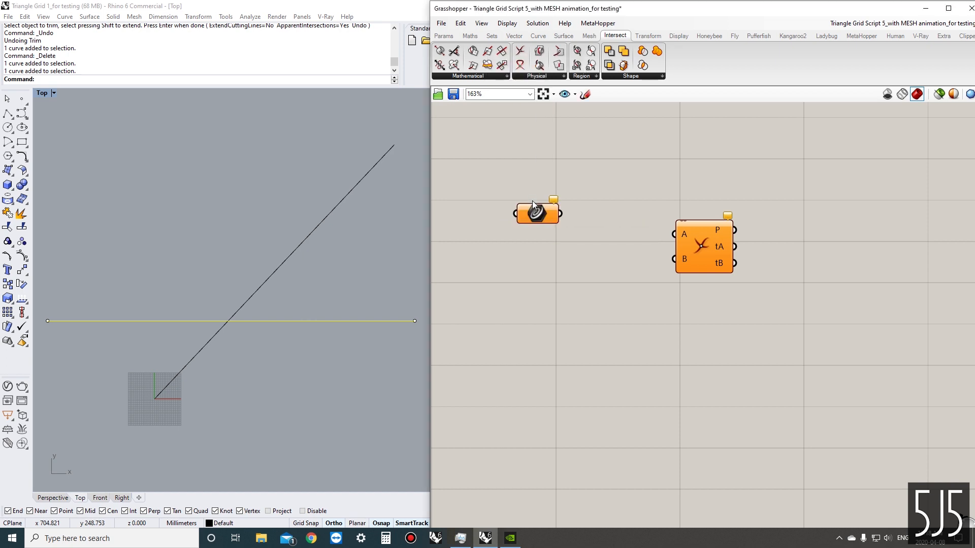
{"action": "left_click_drag", "start_coordinate": [542, 221], "coordinate": [558, 209]}
{"action": "left_click", "coordinate": [251, 290]}
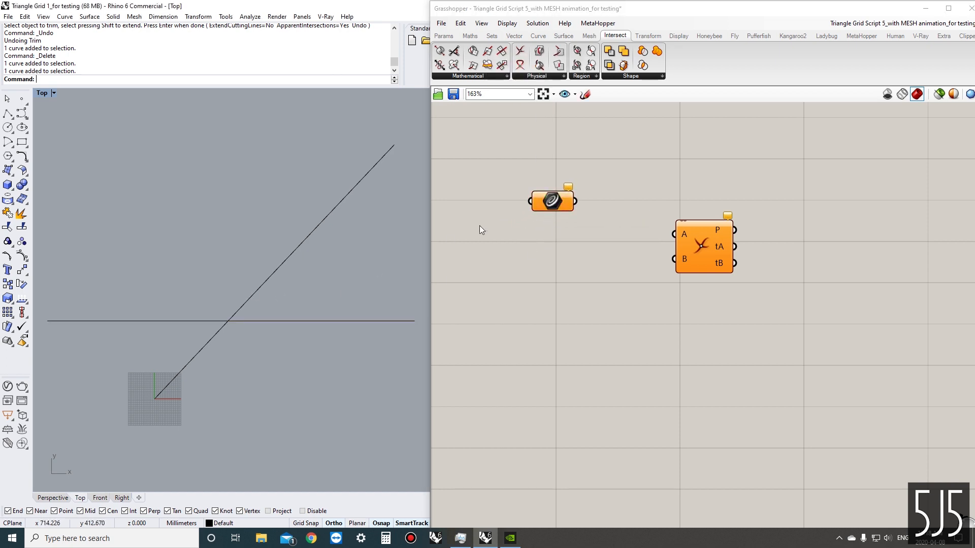
{"action": "left_click", "coordinate": [546, 205]}
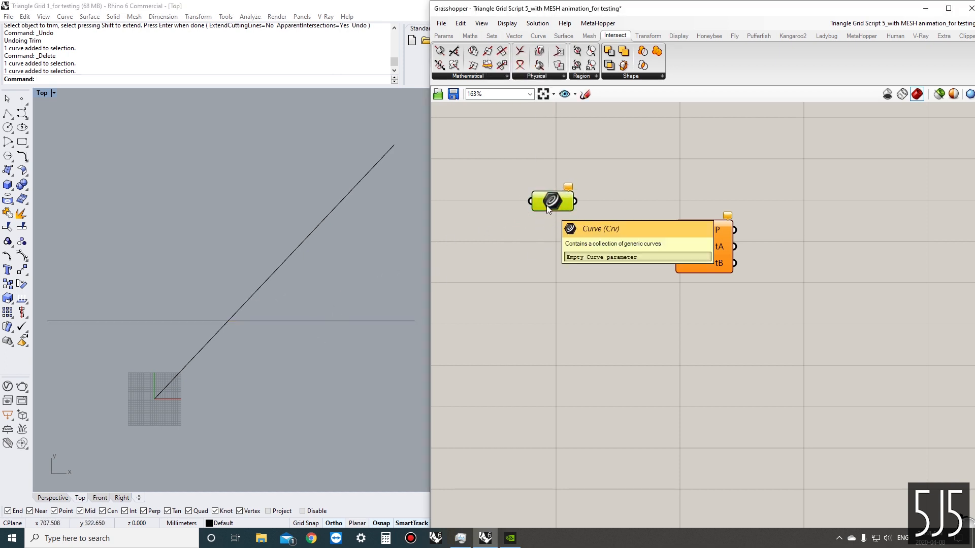
{"action": "key", "text": "ctrl+c"}
{"action": "key", "text": "ctrl+v"}
{"action": "mouse_move", "coordinate": [547, 206]}
{"action": "left_mouse_down"}
{"action": "mouse_move", "coordinate": [550, 251]}
{"action": "mouse_move", "coordinate": [557, 218]}
{"action": "left_mouse_up"}
Reference the diagonal line in the upper Curve parameter and the horizontal line in the lower one
{"action": "right_click", "coordinate": [558, 219]}
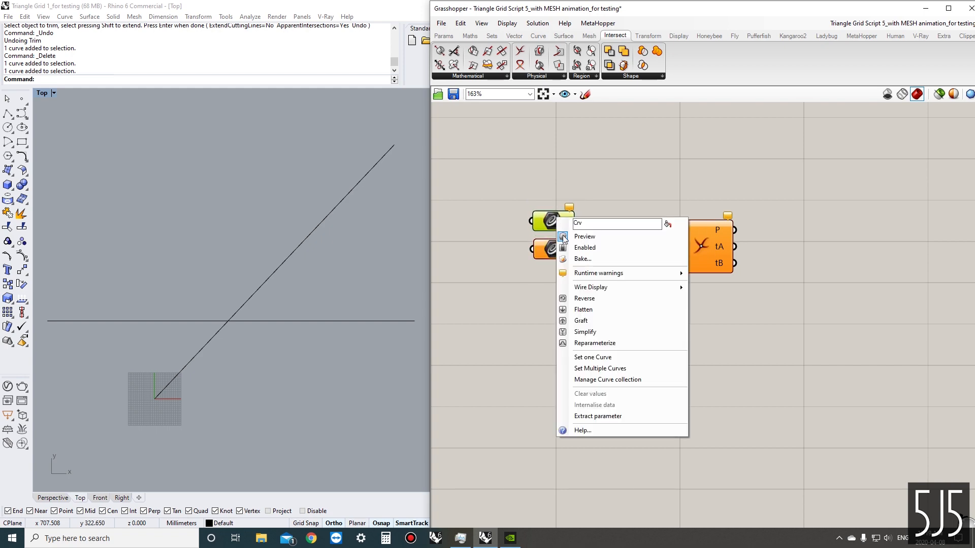
{"action": "left_click", "coordinate": [617, 353]}
{"action": "left_click", "coordinate": [310, 234]}
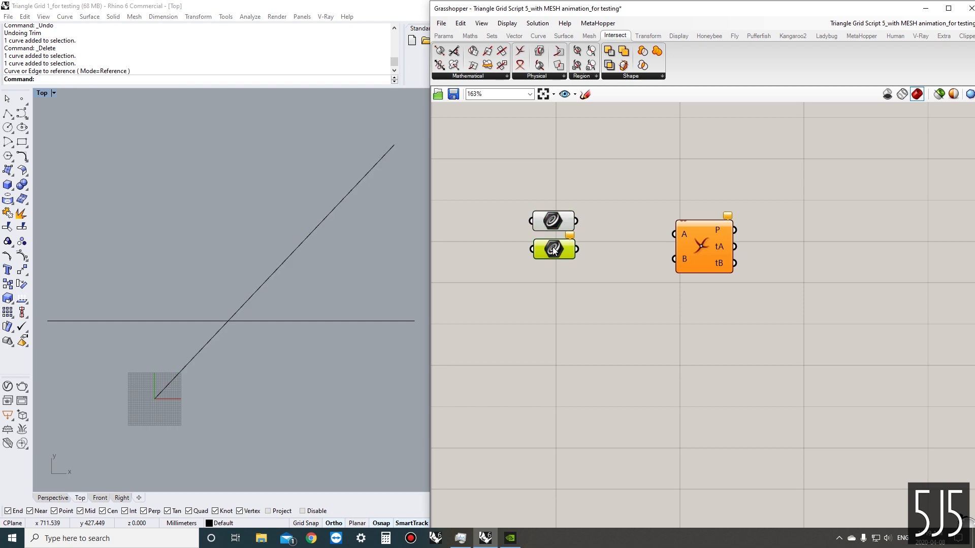
{"action": "right_click", "coordinate": [552, 248]}
{"action": "left_click", "coordinate": [603, 392]}
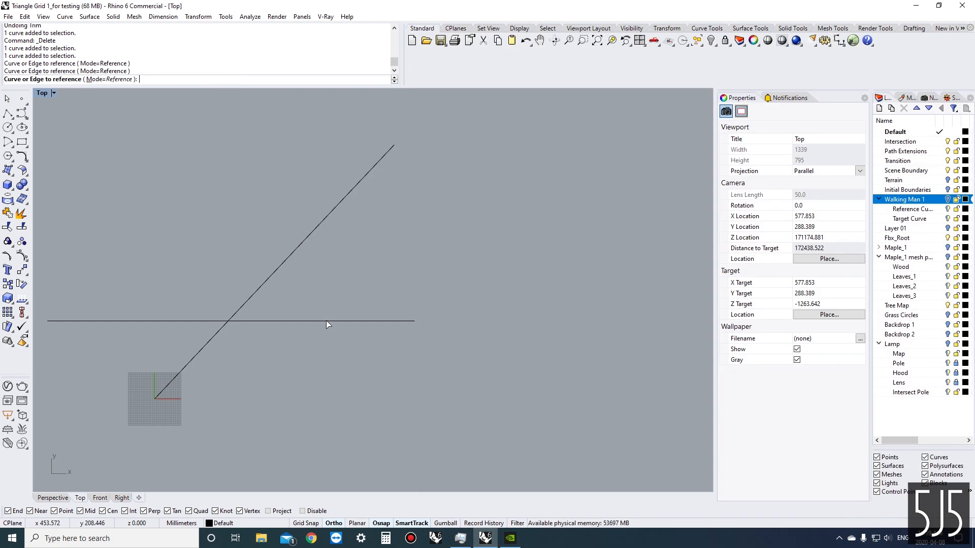
{"action": "left_click", "coordinate": [326, 320]}
Stack the two Curve parameters one above the other and move the intersection component farther away, down and to their right
{"action": "left_click_drag", "start_coordinate": [553, 224], "coordinate": [577, 230]}
{"action": "left_click_drag", "start_coordinate": [575, 278], "coordinate": [603, 266]}
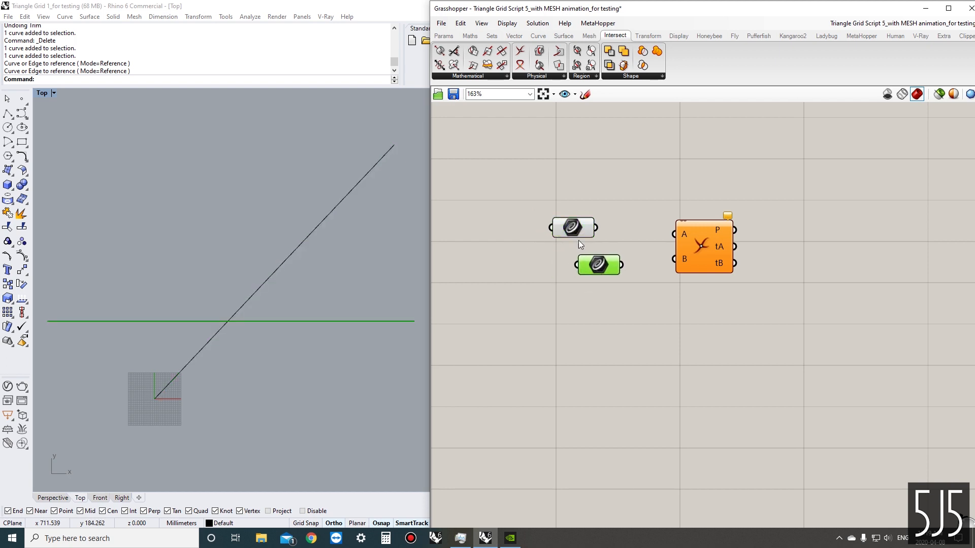
{"action": "left_click_drag", "start_coordinate": [579, 231], "coordinate": [606, 235]}
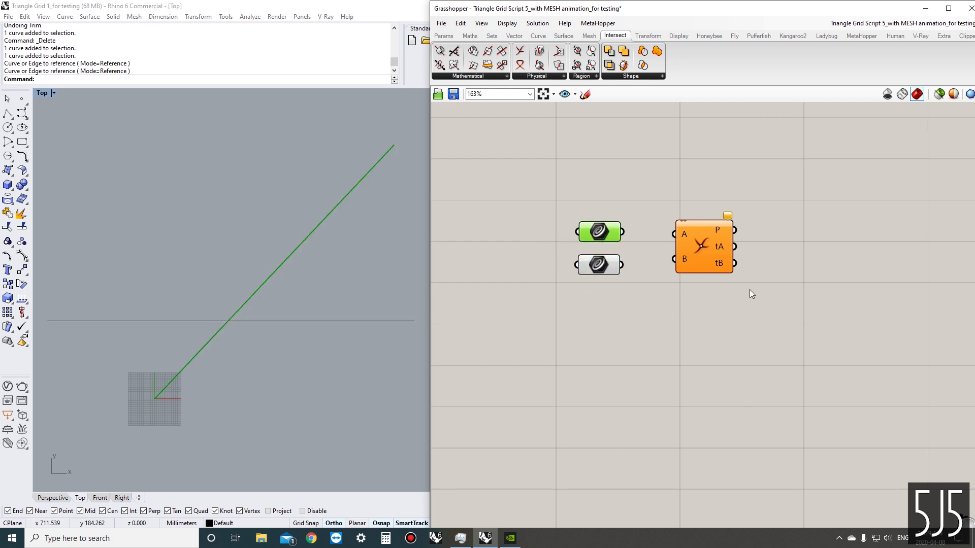
{"action": "right_click_drag", "start_coordinate": [751, 293], "coordinate": [743, 316]}
{"action": "left_click_drag", "start_coordinate": [711, 260], "coordinate": [900, 338]}
Add a Shatter component beside the Curve parameters and connect the upper Curve parameter to its C input
{"action": "double_click", "coordinate": [791, 271]}
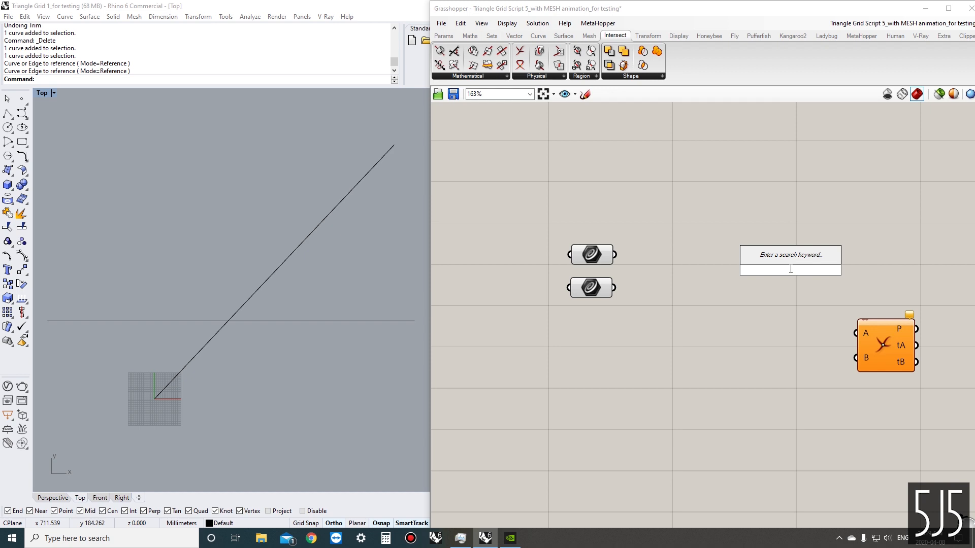
{"action": "type", "text": "shatt"}
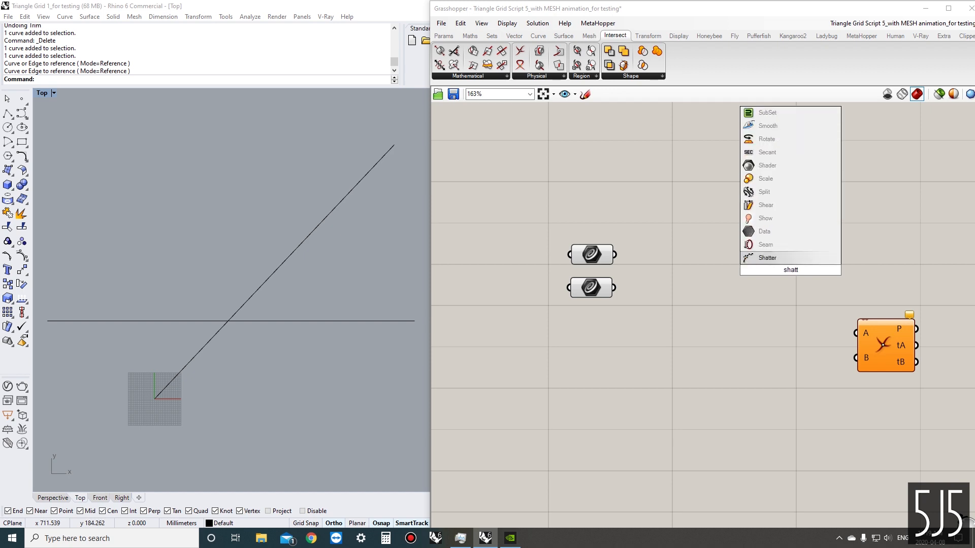
{"action": "key", "text": "Return"}
{"action": "left_click_drag", "start_coordinate": [800, 276], "coordinate": [751, 256]}
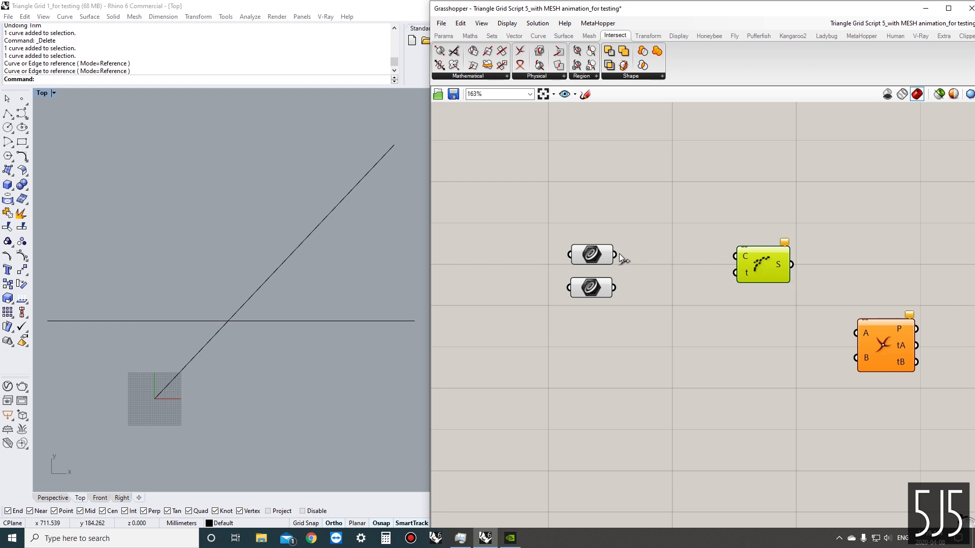
{"action": "left_click", "coordinate": [596, 255]}
{"action": "left_click_drag", "start_coordinate": [614, 255], "coordinate": [764, 263]}
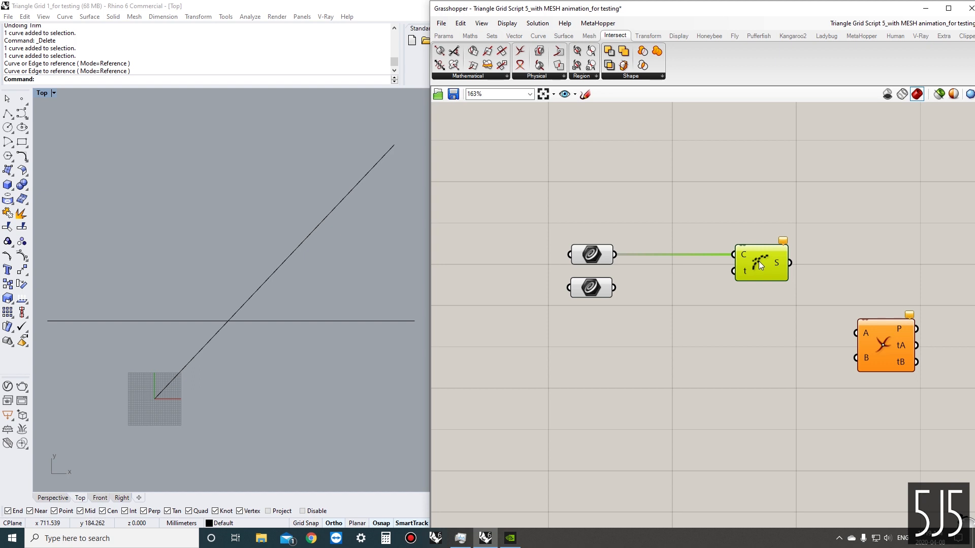
Examine the Shatter component's t input, which takes the parameters to split at, and straighten its incoming wire
{"action": "scroll", "coordinate": [758, 261], "scroll_direction": "up", "scroll_amount": 1}
{"action": "left_click", "coordinate": [772, 309]}
{"action": "left_click_drag", "start_coordinate": [772, 281], "coordinate": [775, 281]}
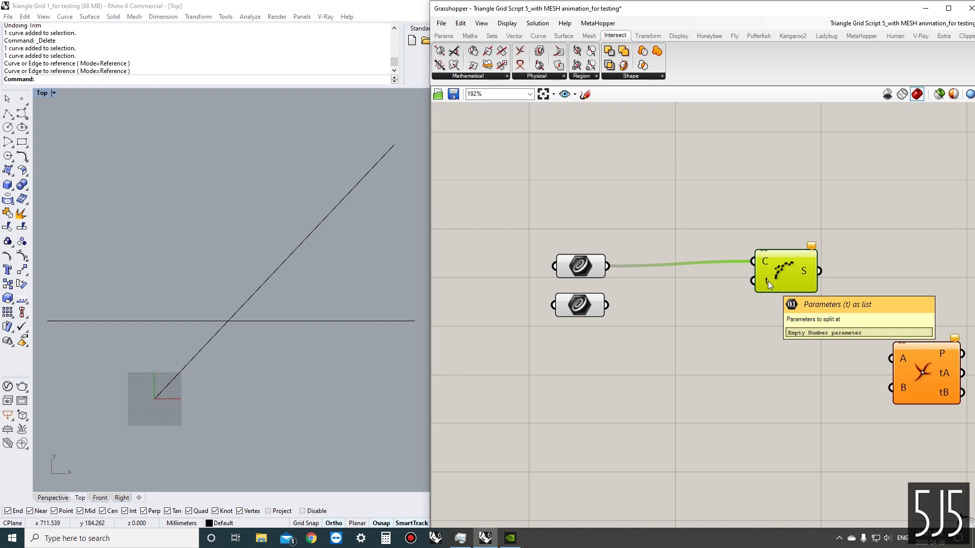
{"action": "left_click_drag", "start_coordinate": [782, 270], "coordinate": [765, 287]}
{"action": "left_click", "coordinate": [806, 282]}
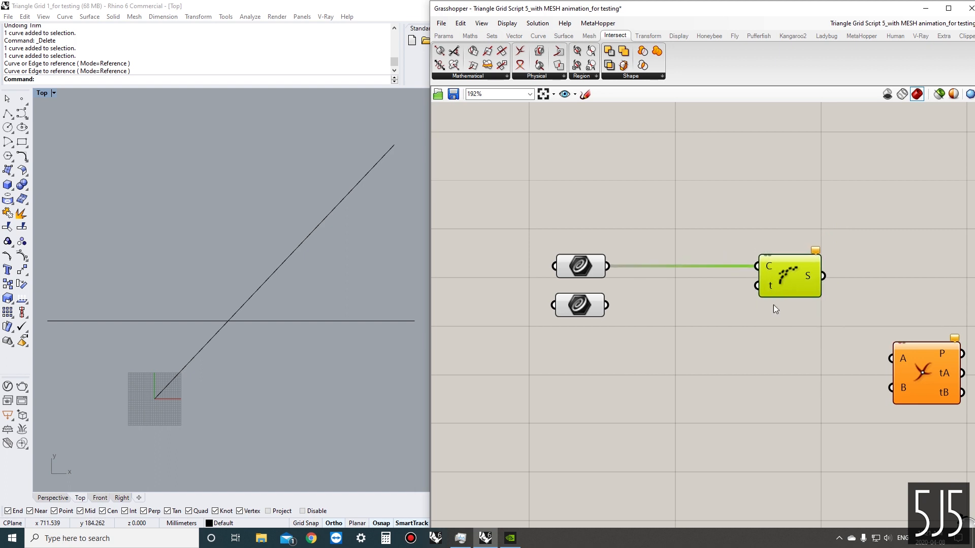
{"action": "left_click", "coordinate": [783, 318]}
{"action": "mouse_move", "coordinate": [772, 285]}
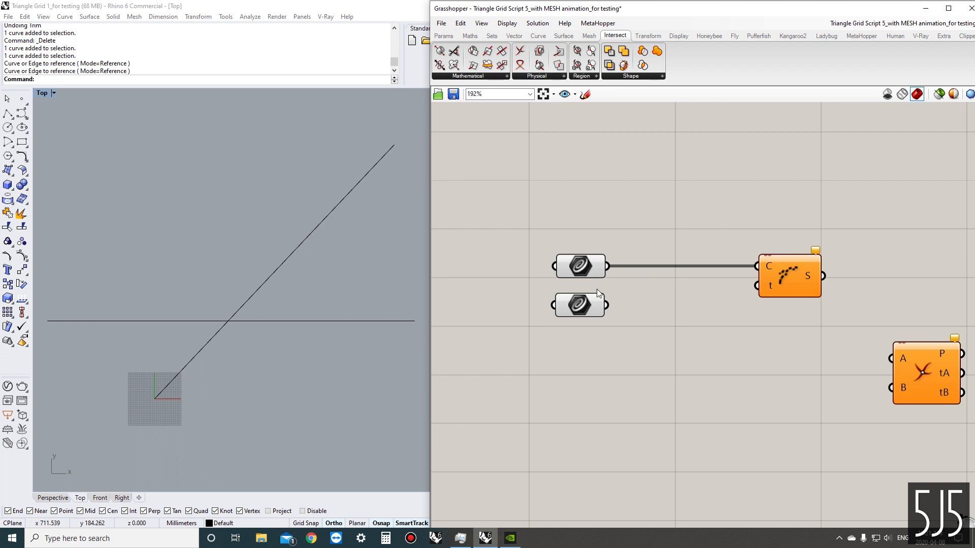
Space the lower Curve parameter farther below the upper one and shift Shatter farther away, slightly above their row
{"action": "mouse_move", "coordinate": [599, 295]}
{"action": "left_mouse_down"}
{"action": "mouse_move", "coordinate": [600, 311]}
{"action": "mouse_move", "coordinate": [602, 287]}
{"action": "mouse_move", "coordinate": [602, 302]}
{"action": "left_mouse_up"}
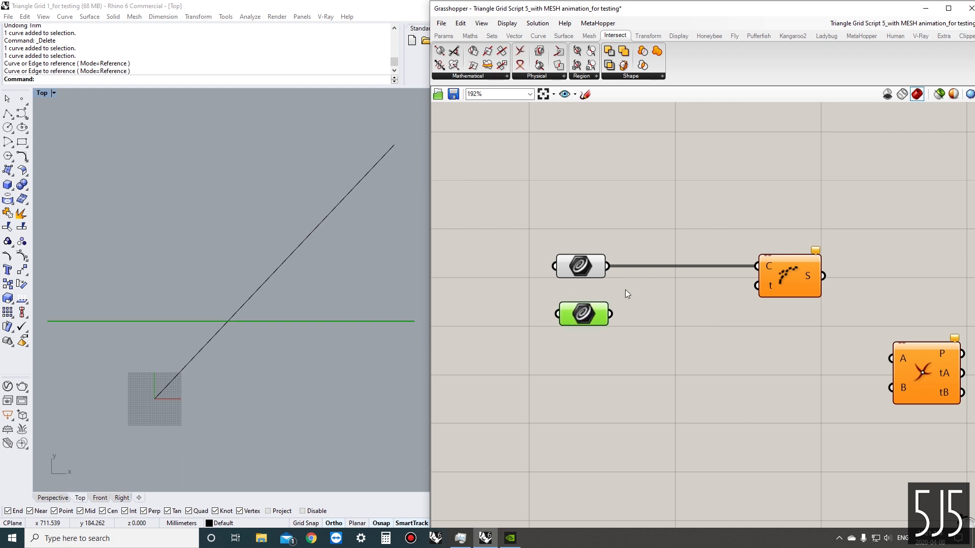
{"action": "left_click", "coordinate": [626, 289]}
{"action": "left_click", "coordinate": [589, 270]}
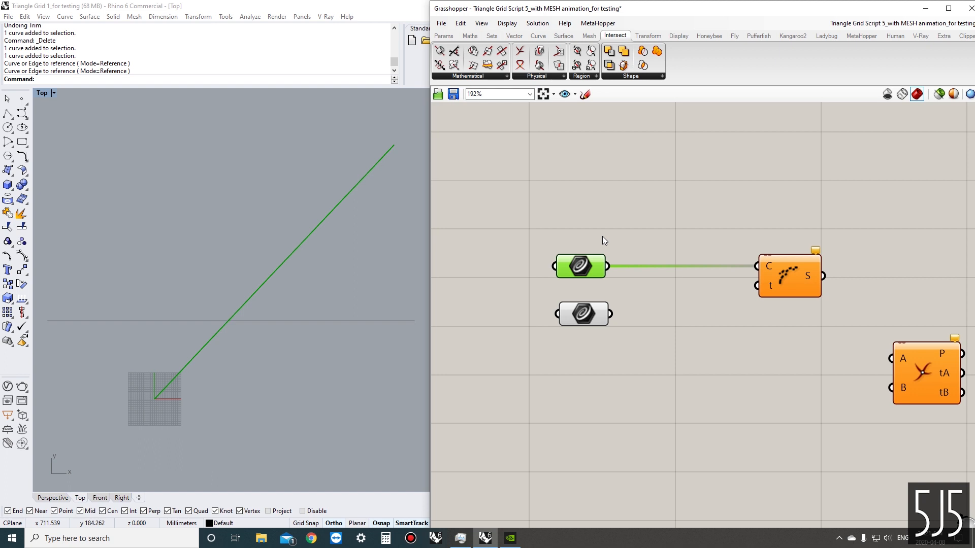
{"action": "left_click", "coordinate": [741, 266]}
{"action": "left_click_drag", "start_coordinate": [782, 282], "coordinate": [791, 257]}
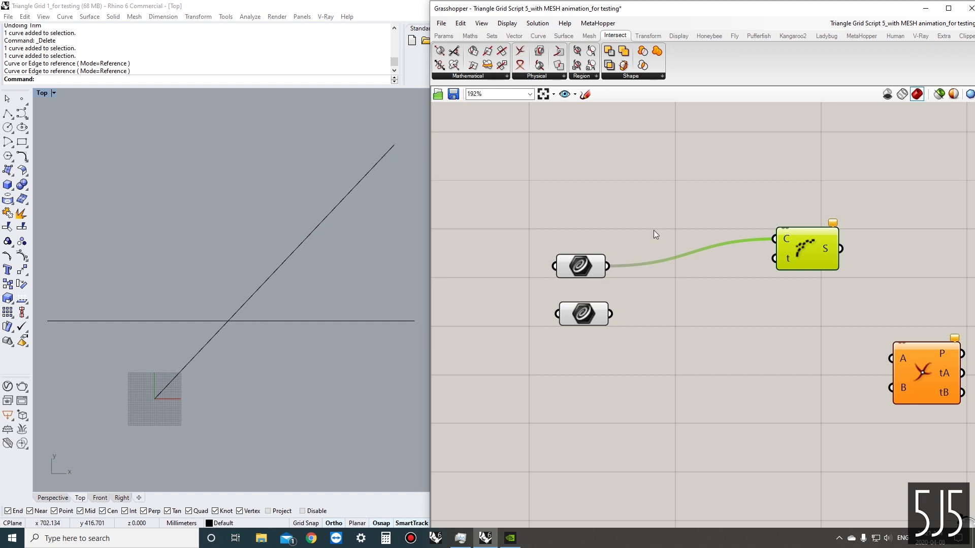
{"action": "left_click_drag", "start_coordinate": [806, 242], "coordinate": [819, 270]}
{"action": "left_click", "coordinate": [724, 319]}
{"action": "left_click", "coordinate": [580, 311]}
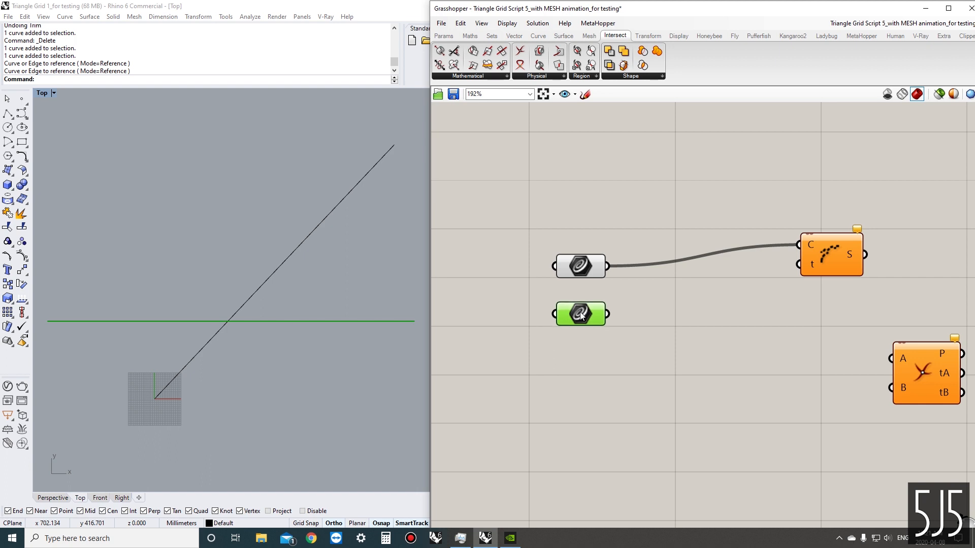
{"action": "left_click", "coordinate": [639, 301]}
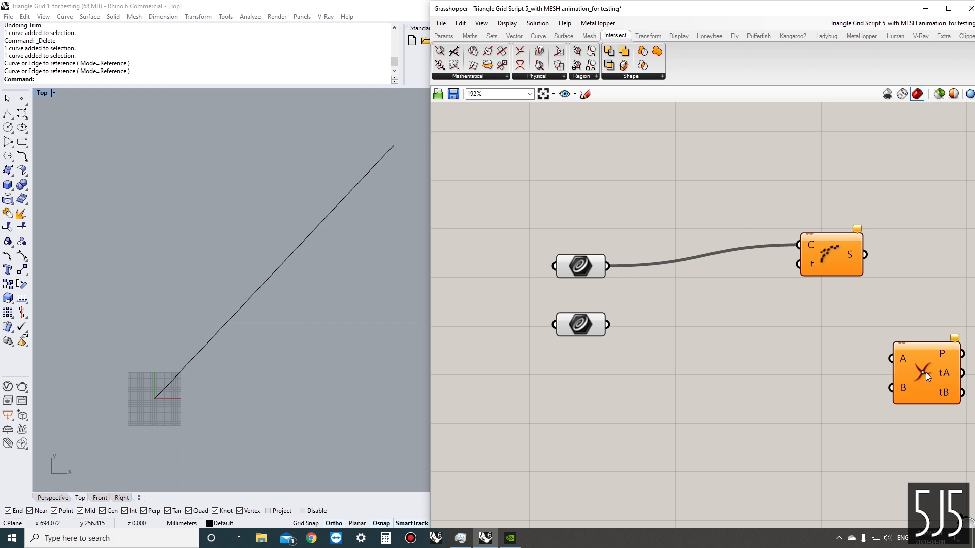
Move the Curve | Curve intersection component between the two Curve parameters and Shatter
{"action": "left_click_drag", "start_coordinate": [926, 376], "coordinate": [703, 314]}
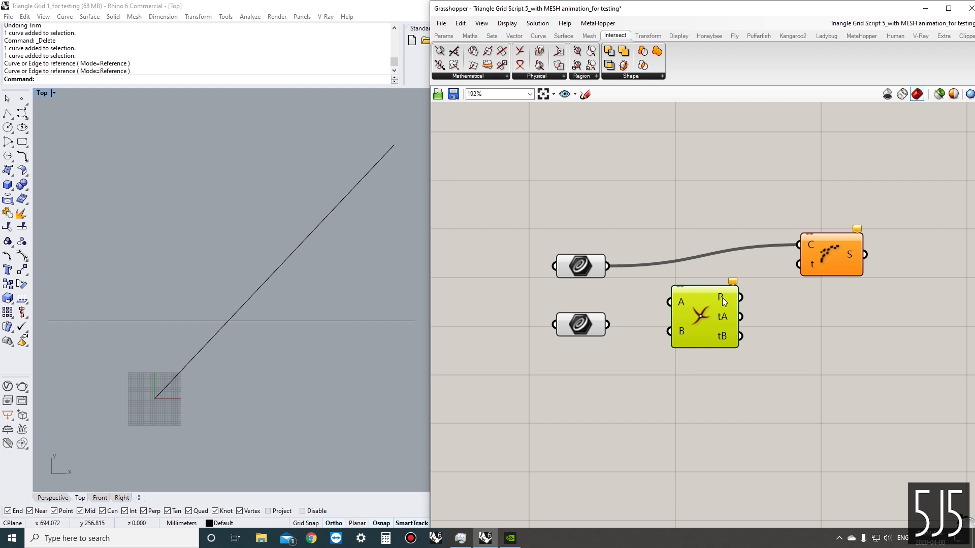
{"action": "left_click", "coordinate": [604, 345]}
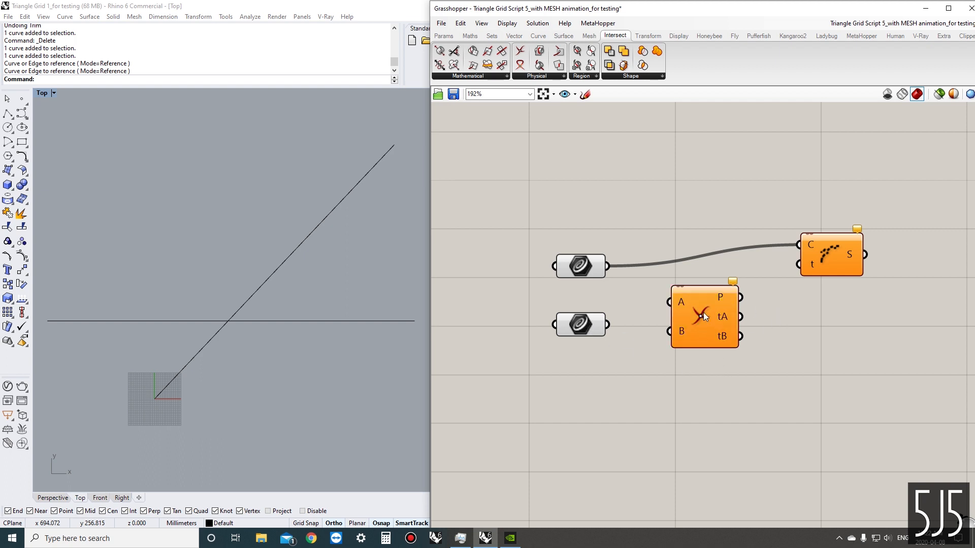
{"action": "left_click_drag", "start_coordinate": [703, 312], "coordinate": [695, 306]}
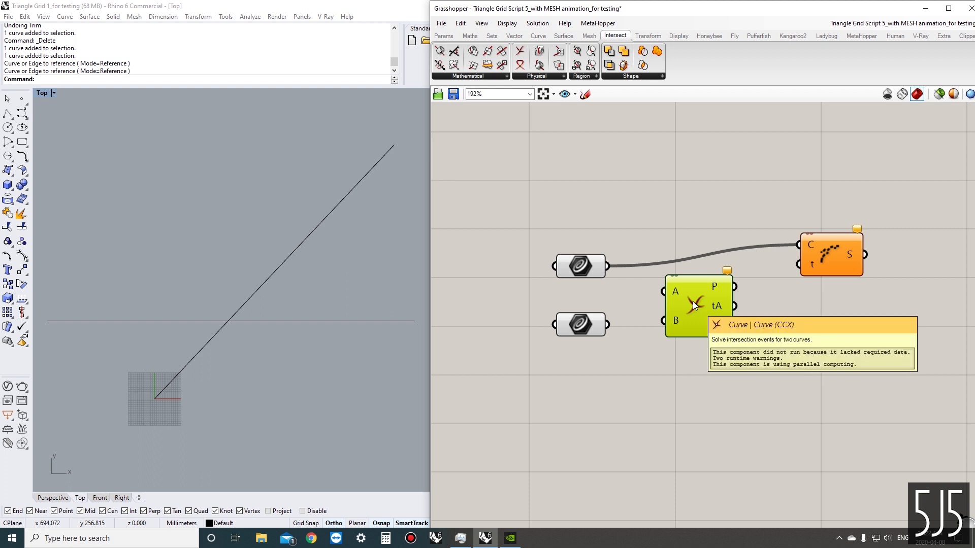
{"action": "left_click", "coordinate": [714, 376]}
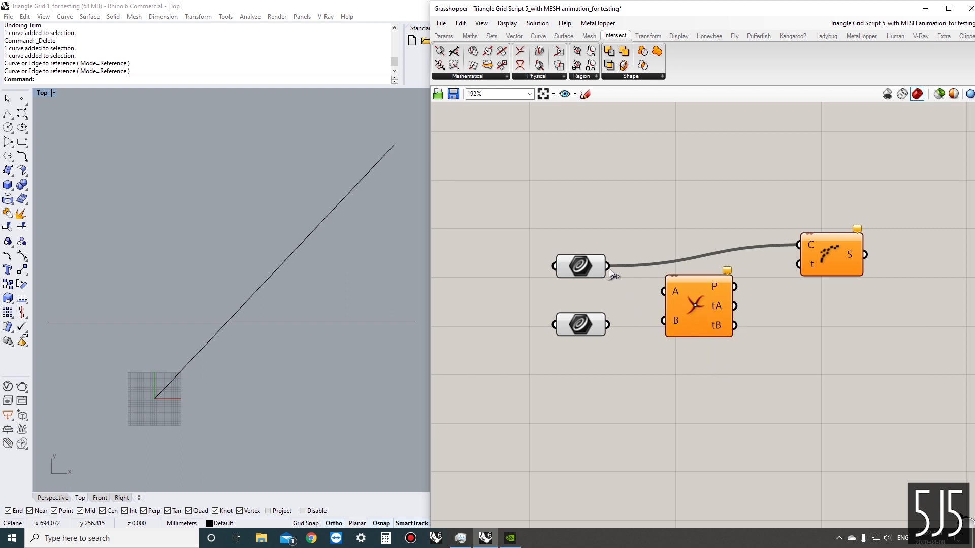
Connect the upper Curve parameter to the intersection component's A input and the lower one to B
{"action": "left_click_drag", "start_coordinate": [608, 269], "coordinate": [663, 292]}
{"action": "left_click_drag", "start_coordinate": [608, 325], "coordinate": [672, 306]}
{"action": "left_click", "coordinate": [686, 336]}
{"action": "left_click", "coordinate": [681, 301]}
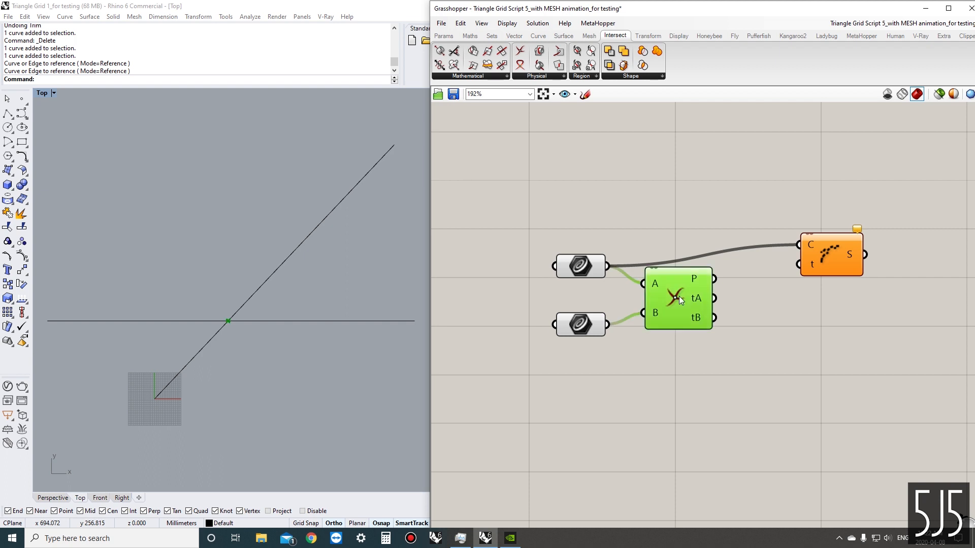
{"action": "left_click", "coordinate": [679, 339]}
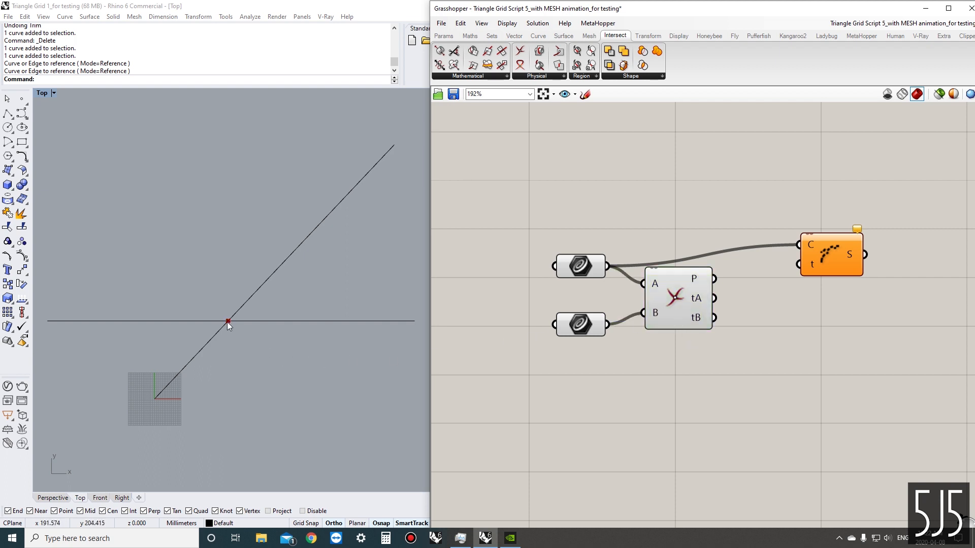
Level the lower Curve parameter with the B input and move the intersection component closer to the Curve parameters
{"action": "left_click_drag", "start_coordinate": [681, 303], "coordinate": [675, 302]}
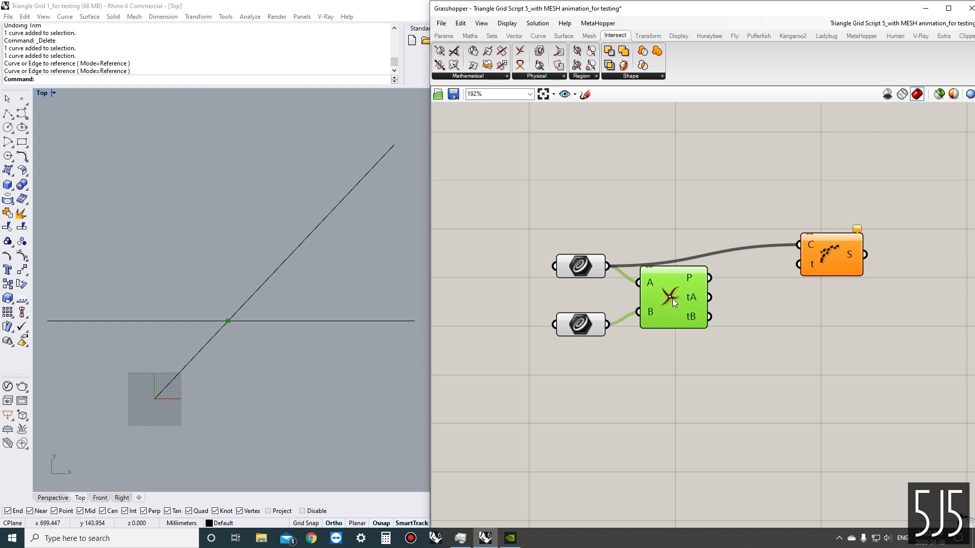
{"action": "left_click_drag", "start_coordinate": [589, 326], "coordinate": [588, 314]}
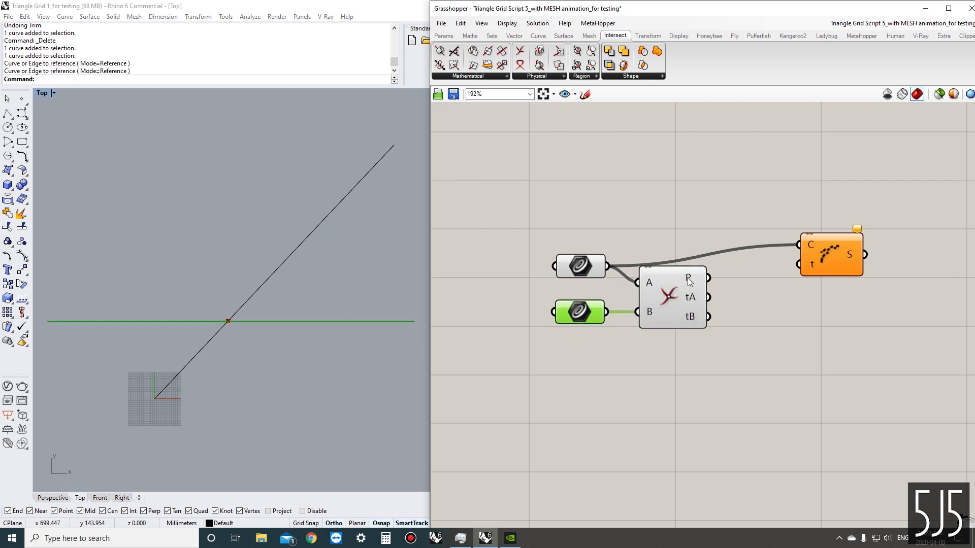
{"action": "mouse_move", "coordinate": [689, 282]}
{"action": "left_click_drag", "start_coordinate": [679, 291], "coordinate": [669, 288]}
{"action": "left_click", "coordinate": [705, 374]}
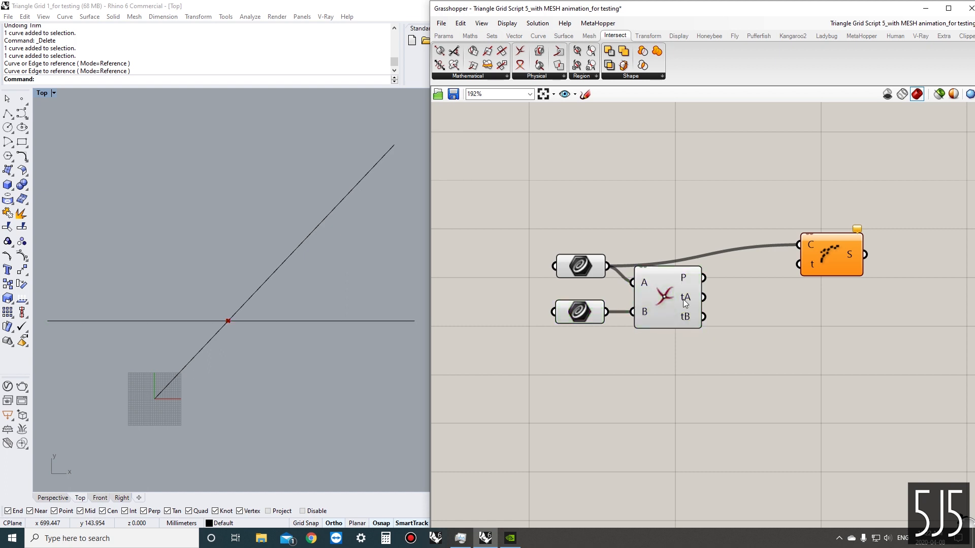
Inspect the intersection component's tA and tB outputs and relate them to the two crossing lines in Rhino
{"action": "mouse_move", "coordinate": [684, 300]}
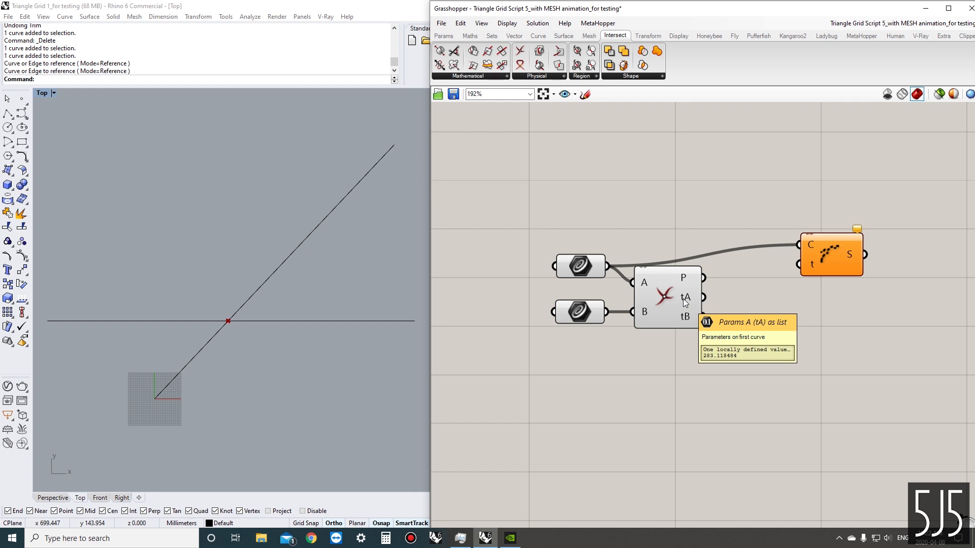
{"action": "mouse_move", "coordinate": [686, 323]}
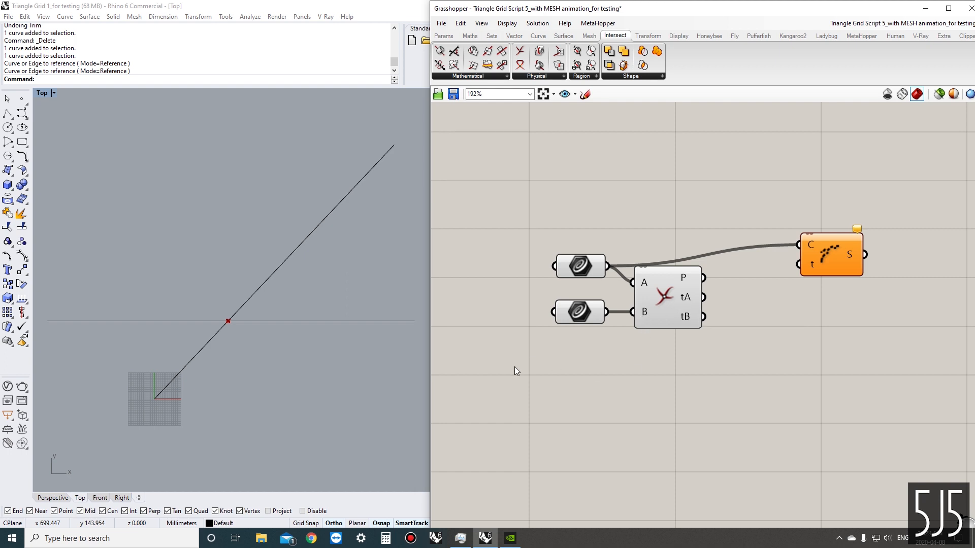
{"action": "left_click", "coordinate": [222, 327]}
{"action": "left_click", "coordinate": [338, 345]}
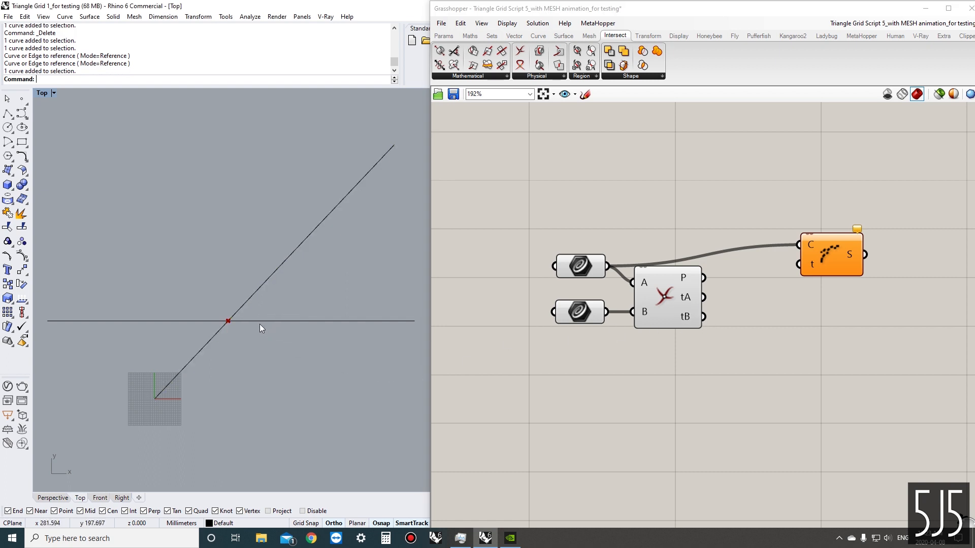
{"action": "left_click", "coordinate": [295, 321]}
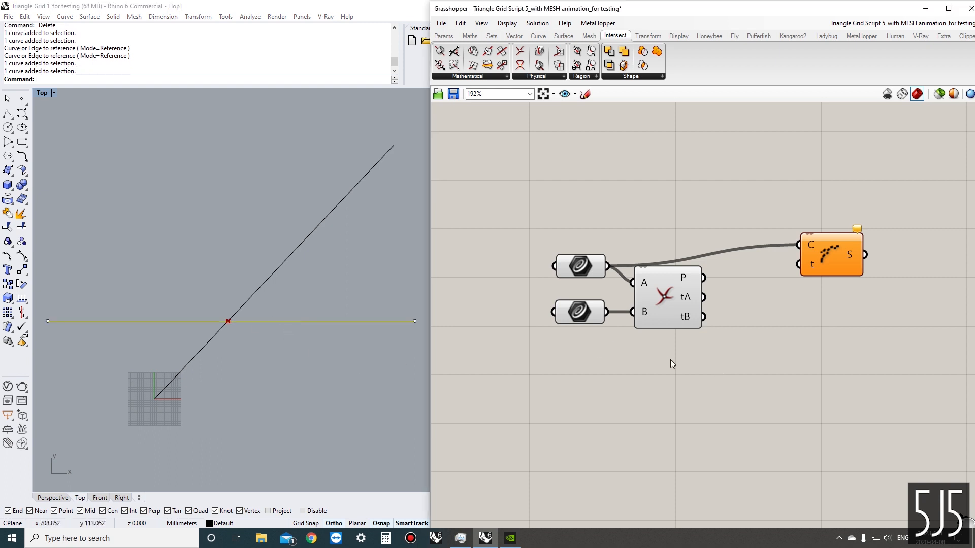
{"action": "left_click", "coordinate": [358, 367]}
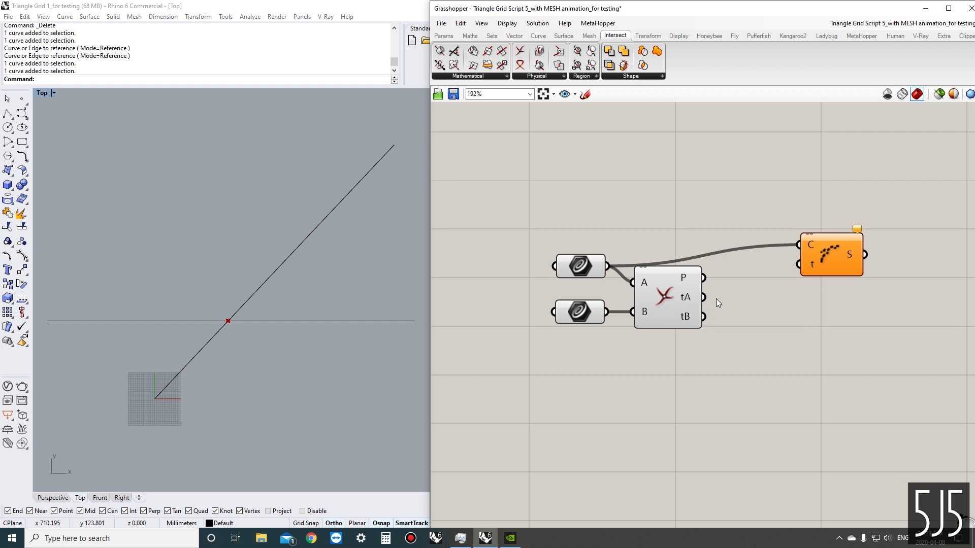
Connect the tA output to Shatter's t input and bring Shatter next to the intersection component
{"action": "left_click_drag", "start_coordinate": [703, 297], "coordinate": [760, 281]}
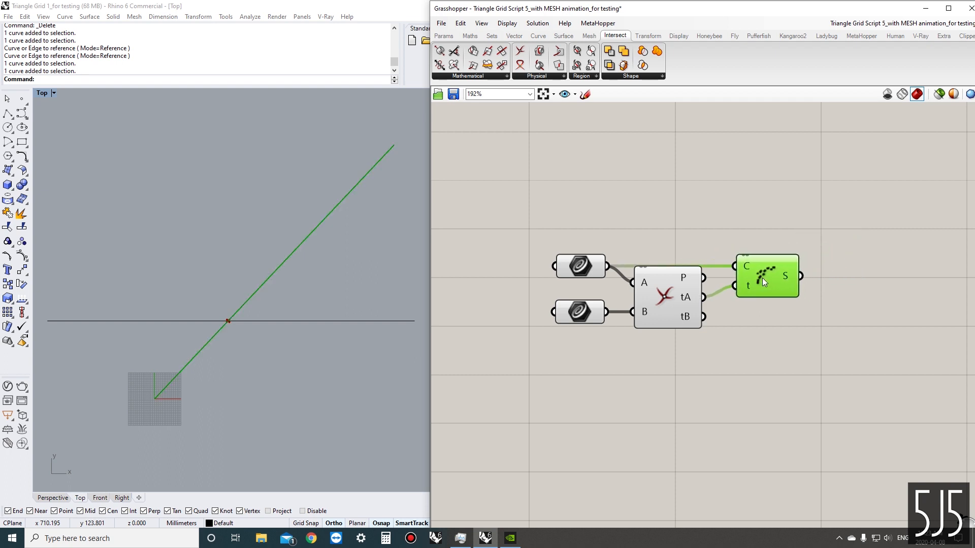
{"action": "left_click", "coordinate": [751, 321]}
{"action": "right_click_drag", "start_coordinate": [762, 321], "coordinate": [739, 317]}
Add a List Item component after Shatter and connect Shatter's S output to its L input
{"action": "double_click", "coordinate": [846, 276]}
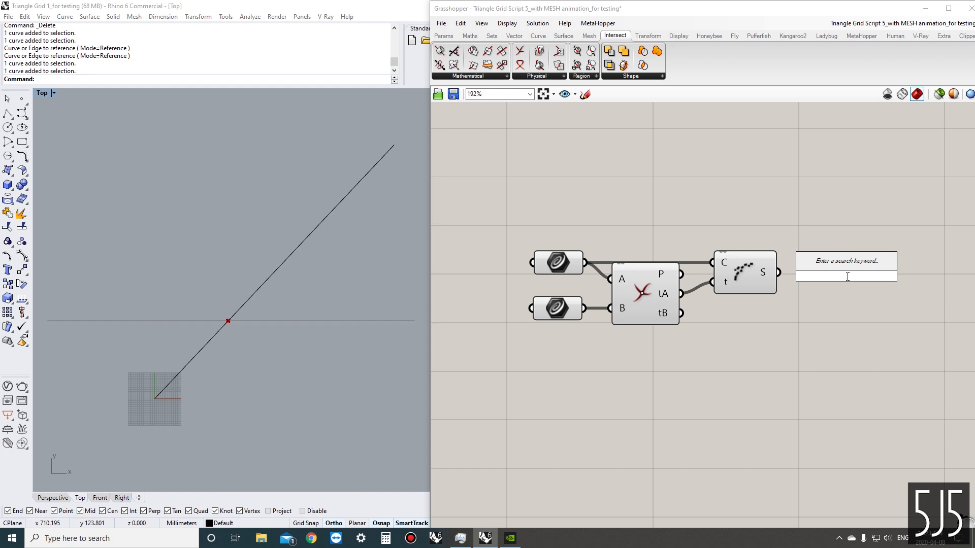
{"action": "type", "text": "lis"}
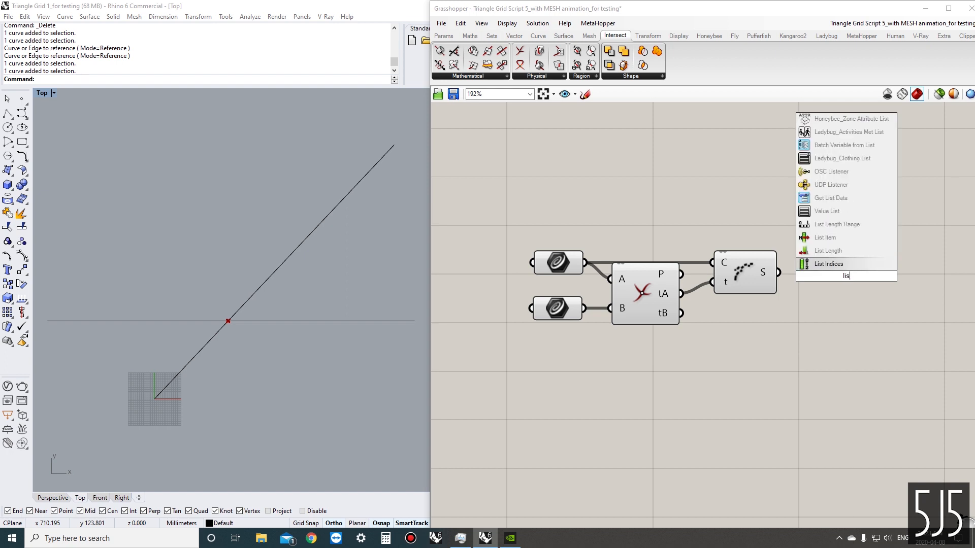
{"action": "type", "text": "t ite"}
{"action": "left_click", "coordinate": [847, 266]}
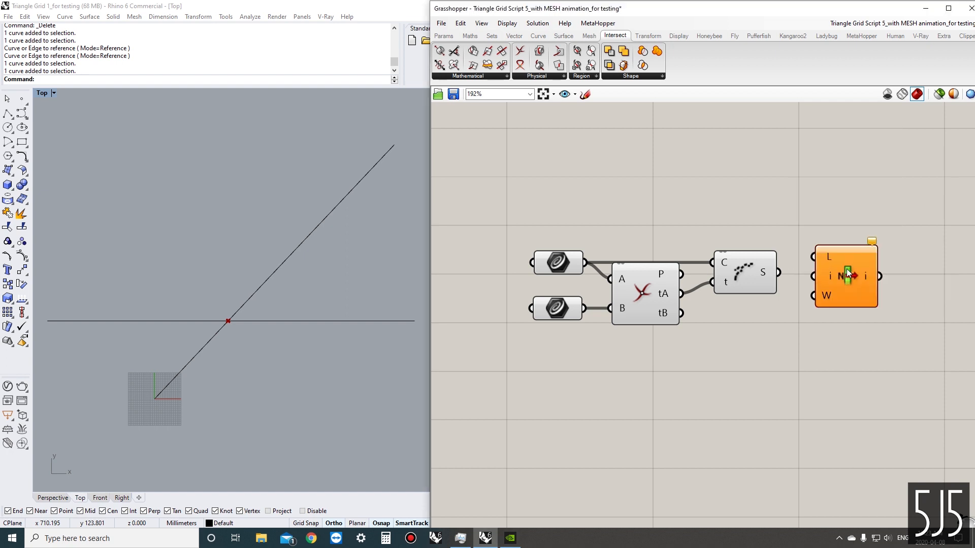
{"action": "left_click_drag", "start_coordinate": [780, 273], "coordinate": [831, 284]}
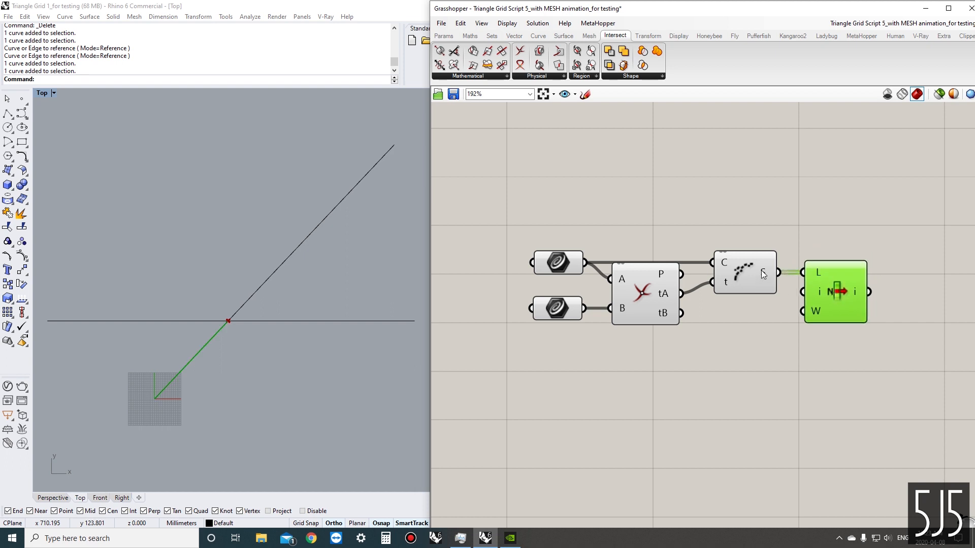
Tighten the layout by moving Shatter closer to the intersection component and List Item closer to Shatter
{"action": "mouse_move", "coordinate": [760, 270]}
{"action": "left_mouse_down"}
{"action": "mouse_move", "coordinate": [745, 270]}
{"action": "mouse_move", "coordinate": [753, 269]}
{"action": "left_mouse_up"}
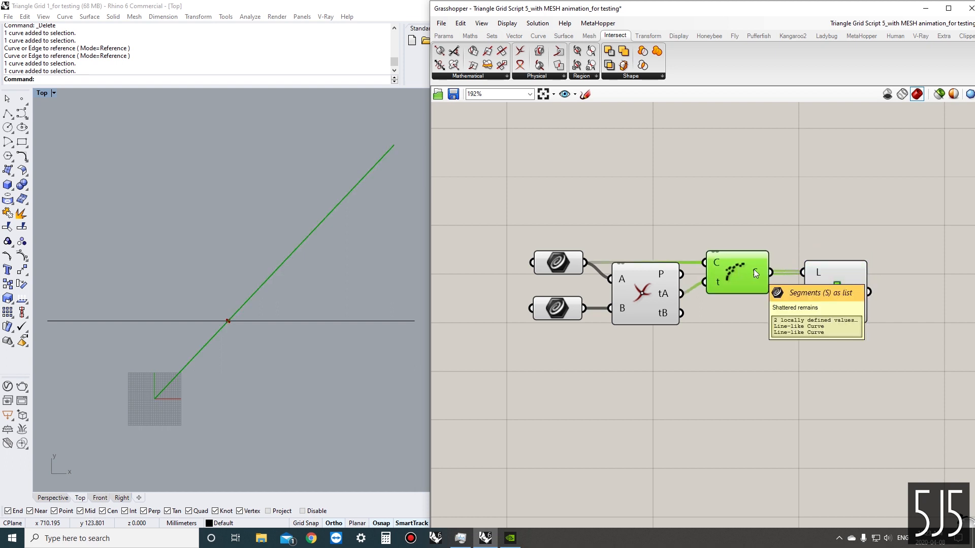
{"action": "left_click", "coordinate": [754, 306]}
{"action": "right_click_drag", "start_coordinate": [753, 306], "coordinate": [724, 302]}
{"action": "left_click", "coordinate": [528, 259]}
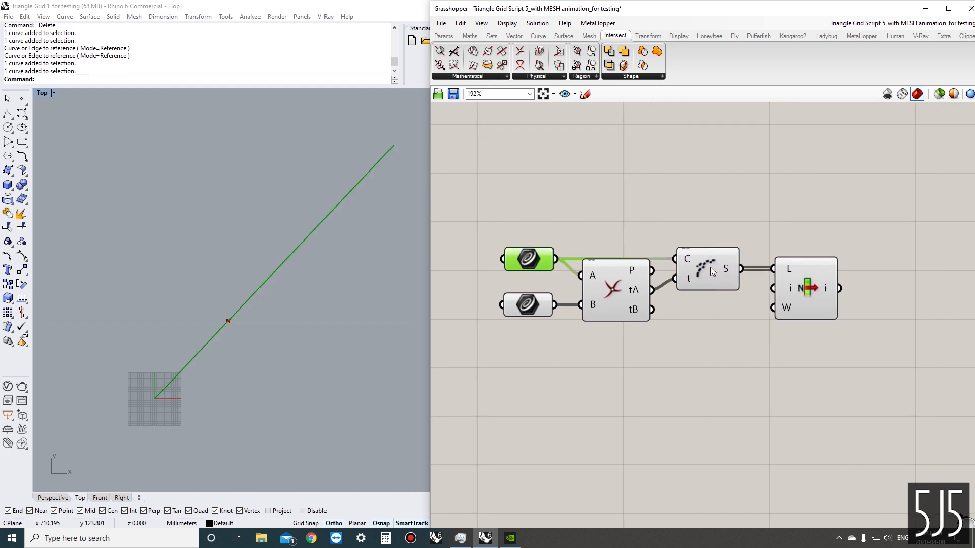
{"action": "left_click_drag", "start_coordinate": [821, 294], "coordinate": [814, 295]}
Add a Curve parameter on the output side of the List Item component
{"action": "double_click", "coordinate": [882, 290]}
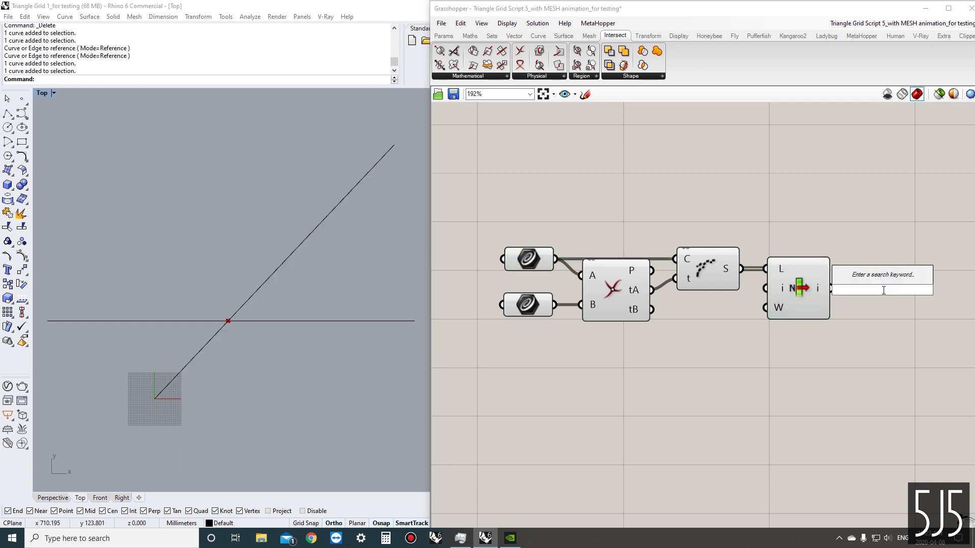
{"action": "type", "text": "cur"}
{"action": "key", "text": "Return"}
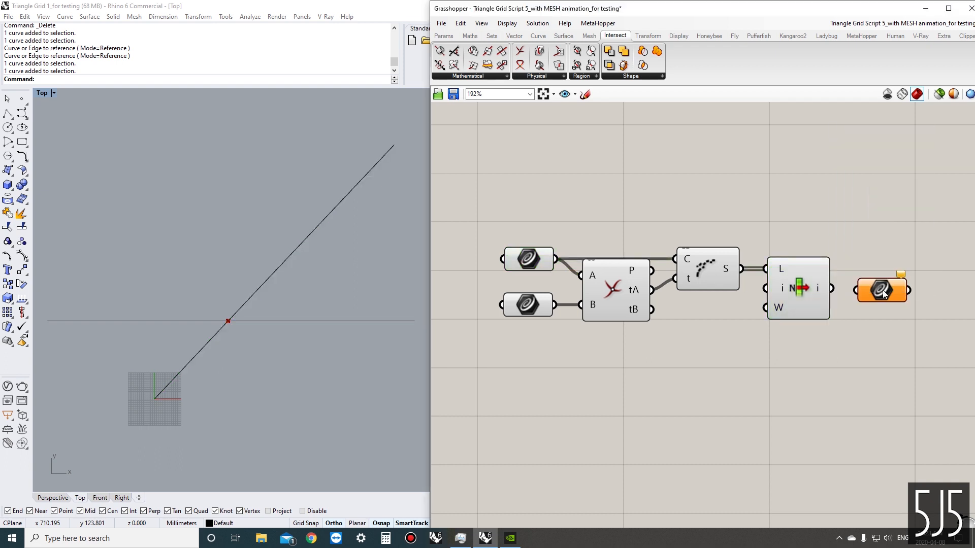
Duplicate the Curve parameter and place the copy directly below the original
{"action": "scroll", "coordinate": [883, 290], "scroll_direction": "up", "scroll_amount": 2}
{"action": "left_click", "coordinate": [882, 291]}
{"action": "key", "text": "ctrl+c"}
{"action": "key", "text": "ctrl+v"}
{"action": "left_click_drag", "start_coordinate": [897, 307], "coordinate": [888, 330]}
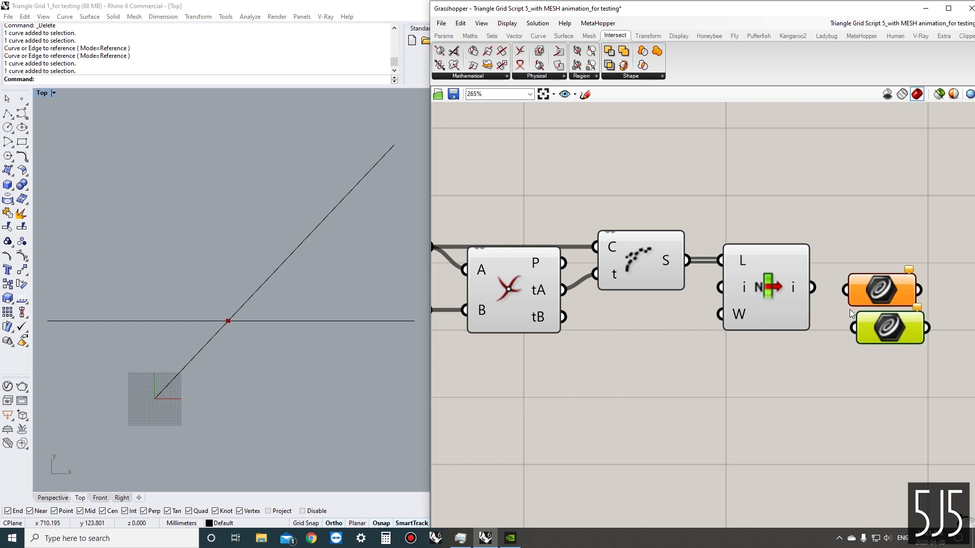
Add a +1 output to List Item and connect its i and +1 outputs to the upper and lower Curve parameters
{"action": "scroll", "coordinate": [792, 305], "scroll_direction": "up", "scroll_amount": 3}
{"action": "scroll", "coordinate": [790, 333], "scroll_direction": "up", "scroll_amount": 3}
{"action": "left_click", "coordinate": [775, 350]}
{"action": "scroll", "coordinate": [749, 339], "scroll_direction": "down", "scroll_amount": 1}
{"action": "right_click_drag", "start_coordinate": [749, 336], "coordinate": [719, 355]}
{"action": "scroll", "coordinate": [741, 344], "scroll_direction": "down", "scroll_amount": 2}
{"action": "scroll", "coordinate": [872, 317], "scroll_direction": "down", "scroll_amount": 2}
{"action": "right_click_drag", "start_coordinate": [872, 317], "coordinate": [826, 311]}
{"action": "left_click_drag", "start_coordinate": [817, 317], "coordinate": [831, 286]}
{"action": "left_click_drag", "start_coordinate": [787, 329], "coordinate": [841, 331]}
Select each of the two Curve parameters in turn to examine which diagonal segment each one holds
{"action": "left_click", "coordinate": [846, 289]}
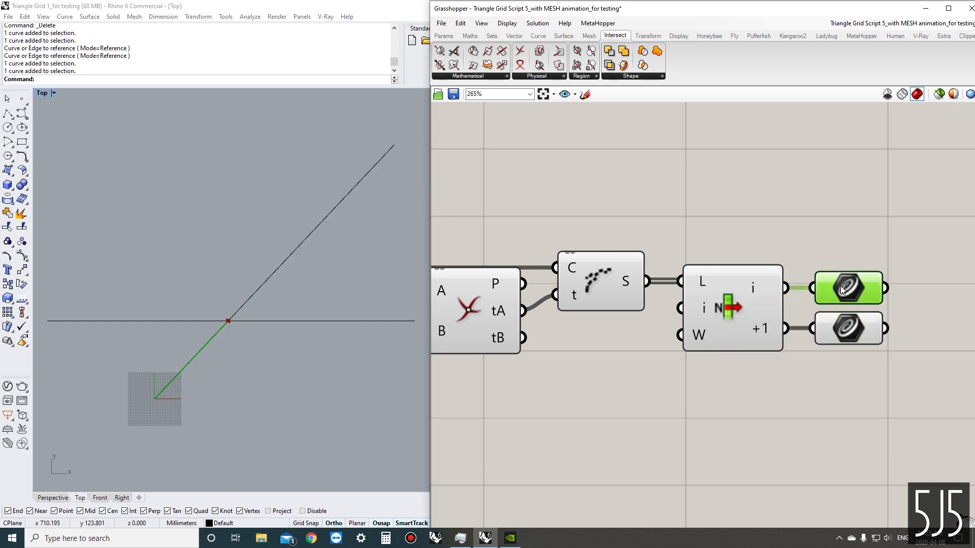
{"action": "left_click", "coordinate": [849, 325]}
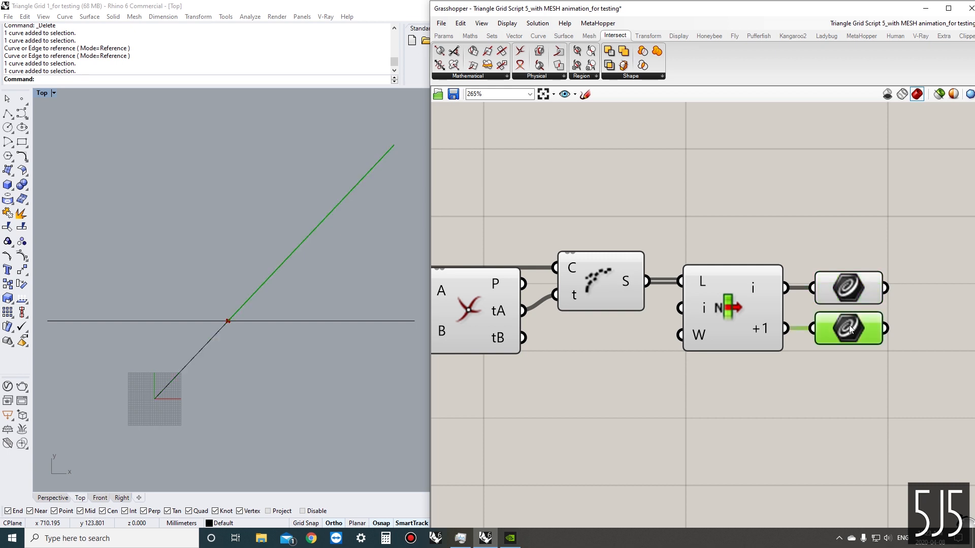
{"action": "left_click", "coordinate": [845, 370]}
{"action": "scroll", "coordinate": [797, 364], "scroll_direction": "down", "scroll_amount": 3}
{"action": "left_click", "coordinate": [838, 304]}
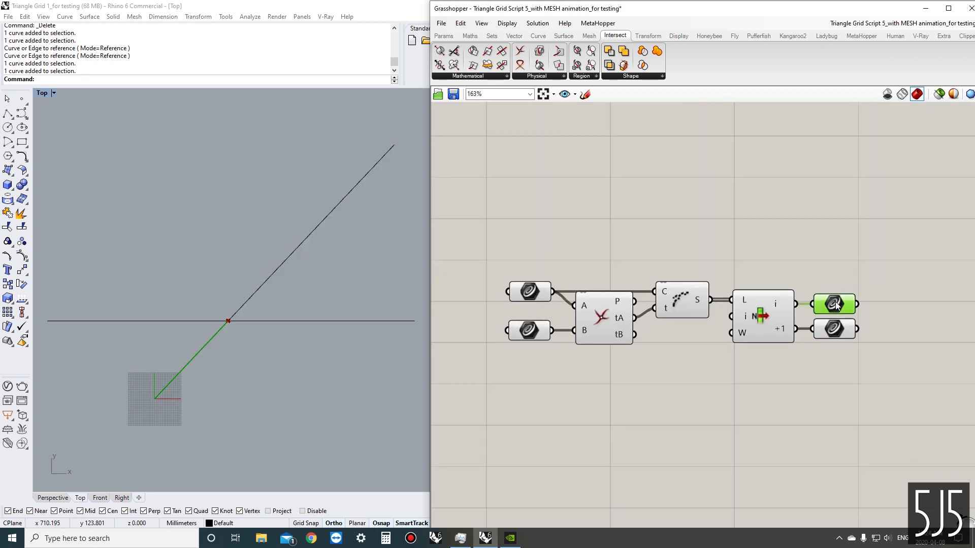
{"action": "left_click", "coordinate": [837, 330]}
{"action": "left_click", "coordinate": [832, 365]}
{"action": "scroll", "coordinate": [832, 365], "scroll_direction": "up", "scroll_amount": 1}
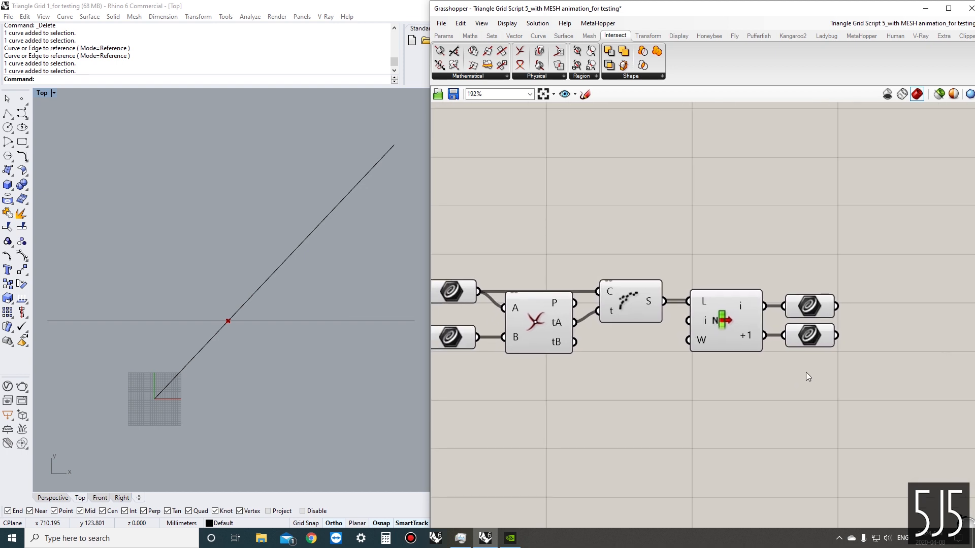
{"action": "scroll", "coordinate": [756, 381], "scroll_direction": "down", "scroll_amount": 2}
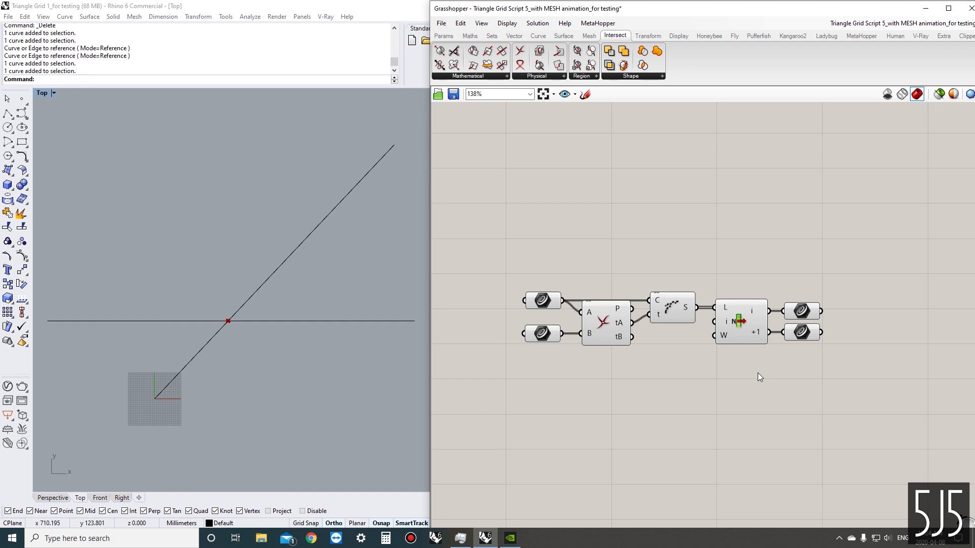
{"action": "right_click_drag", "start_coordinate": [730, 404], "coordinate": [729, 372]}
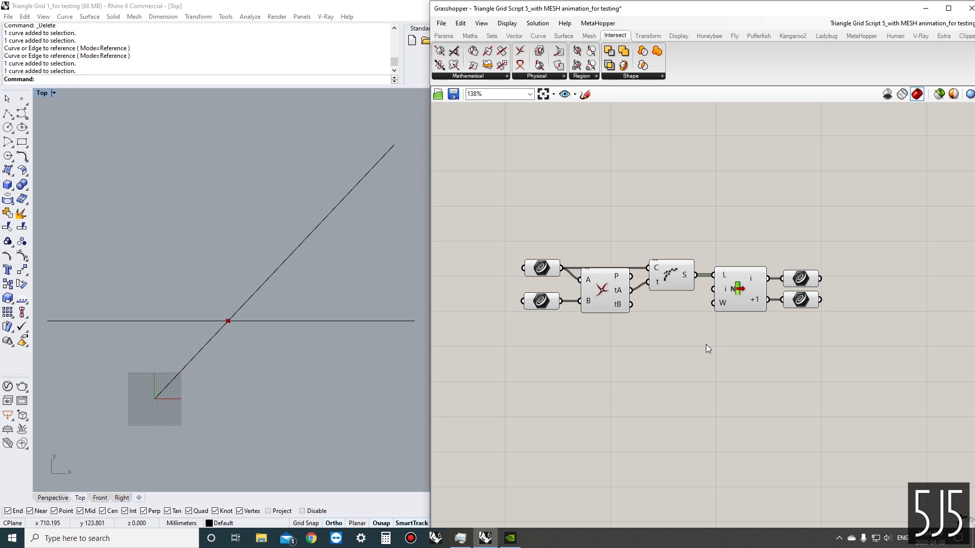
Move List Item and its two Curve parameters slightly closer to Shatter and check the segment in each parameter
{"action": "left_click_drag", "start_coordinate": [733, 289], "coordinate": [728, 289]}
{"action": "left_click_drag", "start_coordinate": [816, 320], "coordinate": [792, 279]}
{"action": "left_click", "coordinate": [776, 249]}
{"action": "left_click", "coordinate": [800, 279]}
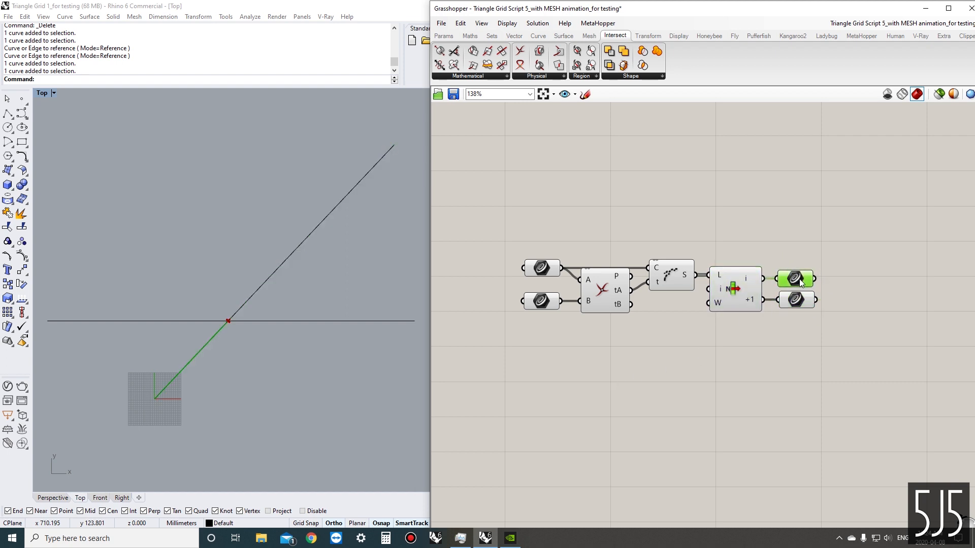
{"action": "left_click", "coordinate": [797, 300]}
{"action": "left_click", "coordinate": [788, 330]}
{"action": "right_click_drag", "start_coordinate": [788, 330], "coordinate": [768, 339]}
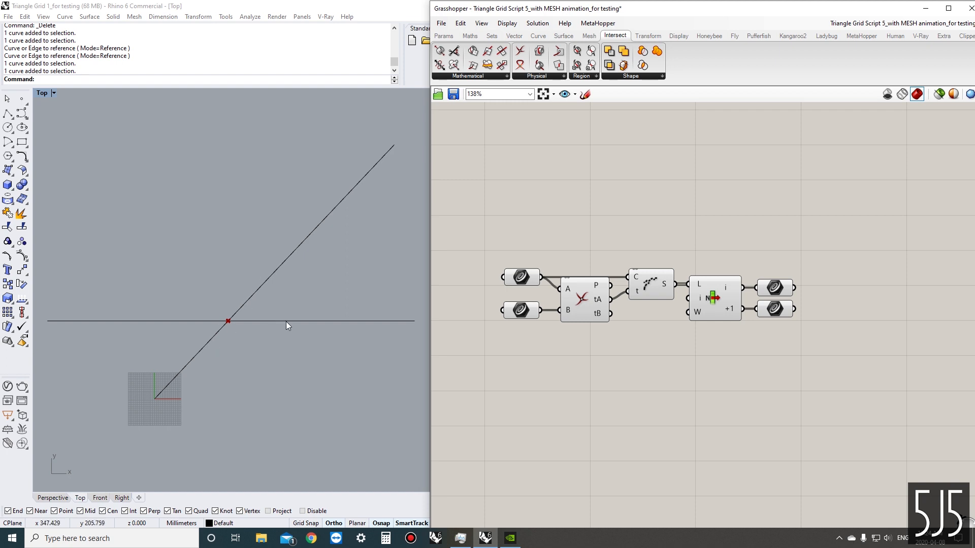
Tighten the row by nudging Shatter, List Item and both Curve parameters toward the intersection component
{"action": "left_click", "coordinate": [652, 284]}
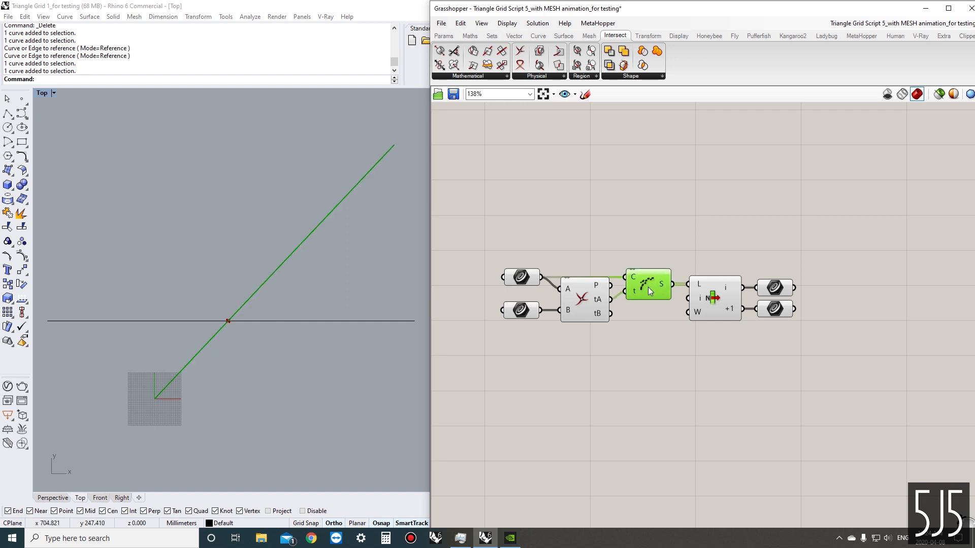
{"action": "left_click", "coordinate": [680, 309]}
{"action": "left_click_drag", "start_coordinate": [723, 307], "coordinate": [720, 307]}
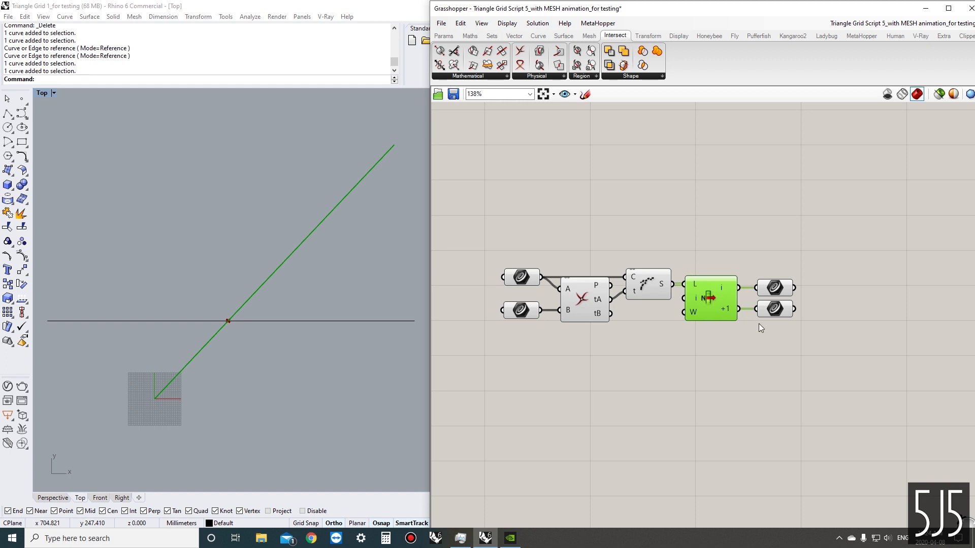
{"action": "left_click_drag", "start_coordinate": [773, 292], "coordinate": [773, 318]}
{"action": "left_click", "coordinate": [776, 327]}
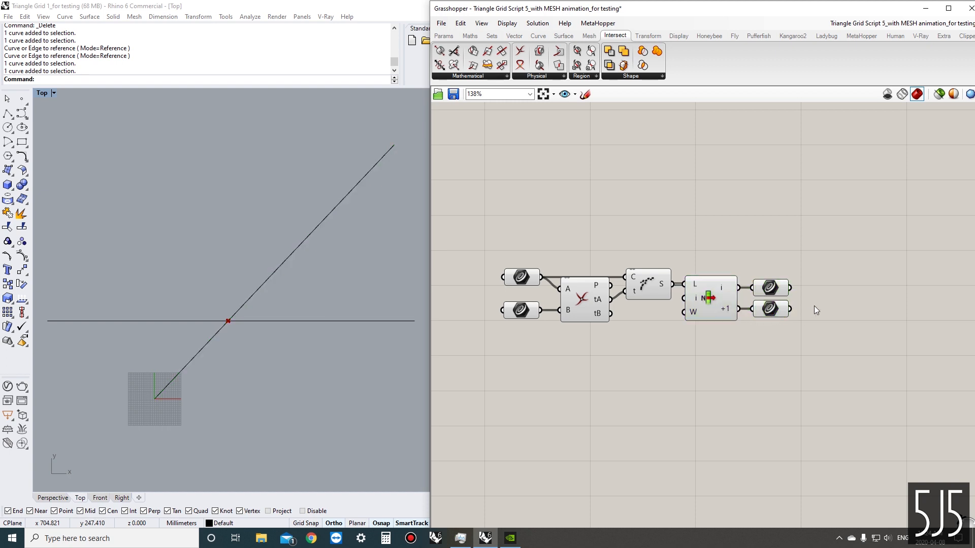
Add a Deconstruct point component, found with the keyword xyz, and place it above the Curve parameters
{"action": "scroll", "coordinate": [815, 310], "scroll_direction": "up", "scroll_amount": 1}
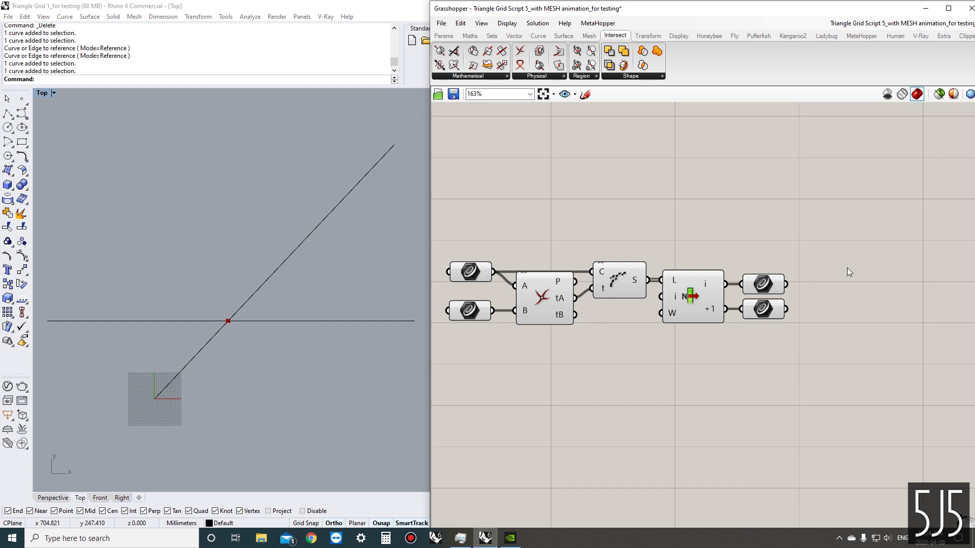
{"action": "double_click", "coordinate": [836, 233]}
{"action": "type", "text": "x"}
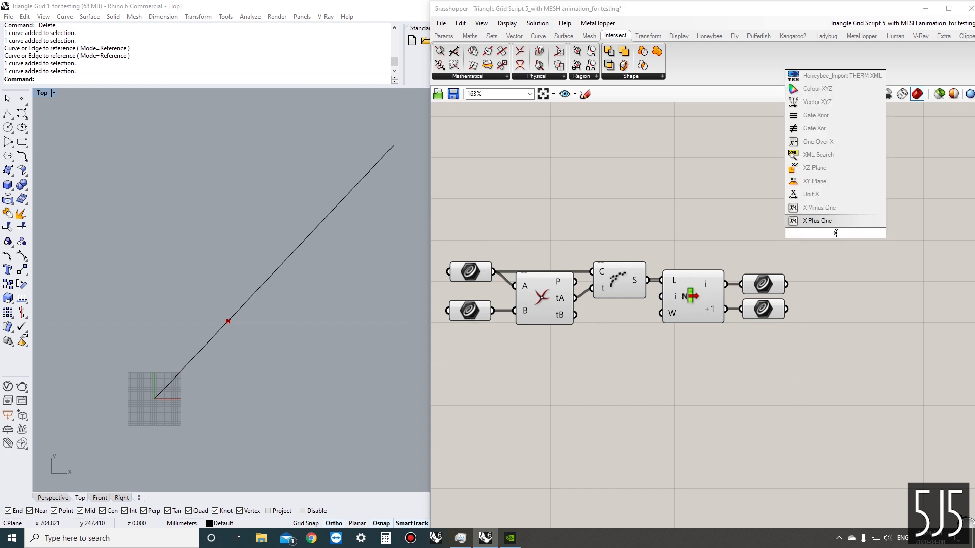
{"action": "type", "text": "yz"}
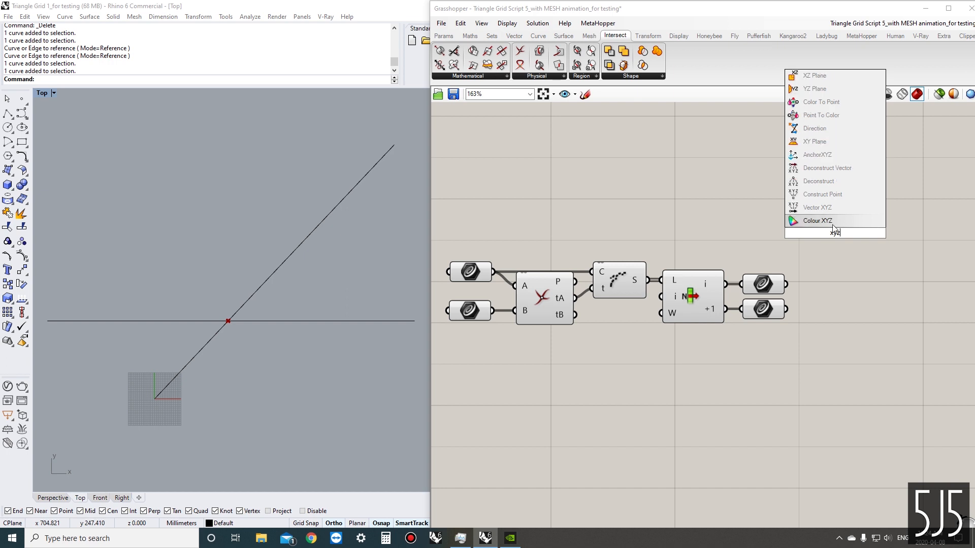
{"action": "left_click", "coordinate": [831, 183]}
{"action": "left_click_drag", "start_coordinate": [832, 226], "coordinate": [791, 194]}
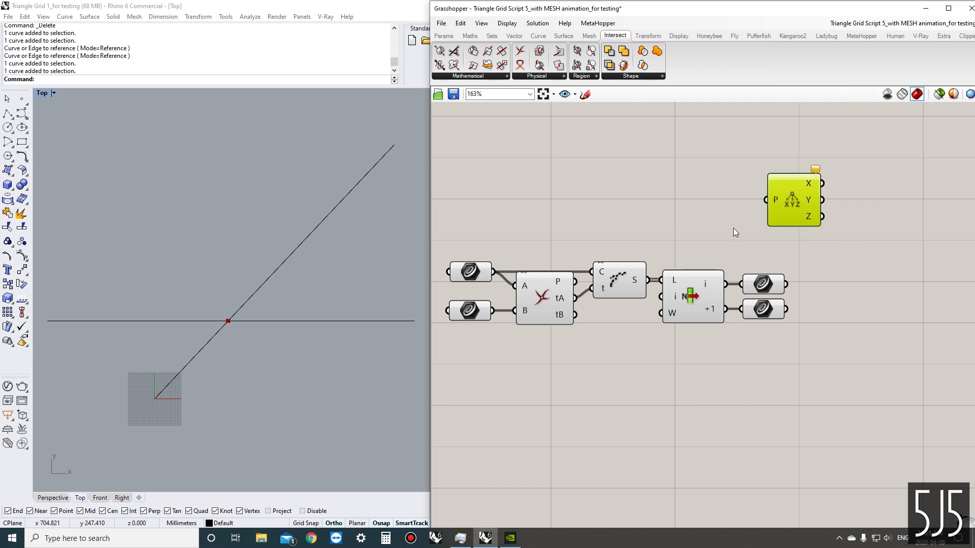
{"action": "left_click", "coordinate": [726, 227]}
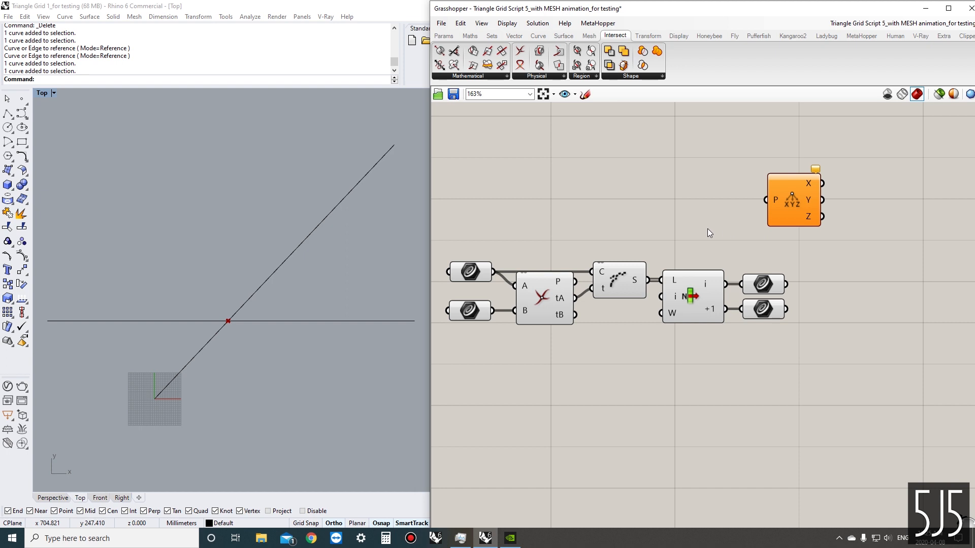
Inspect the full diagonal line in the Rhino viewport and compare it with the segments in the two Curve parameters
{"action": "left_click", "coordinate": [300, 237]}
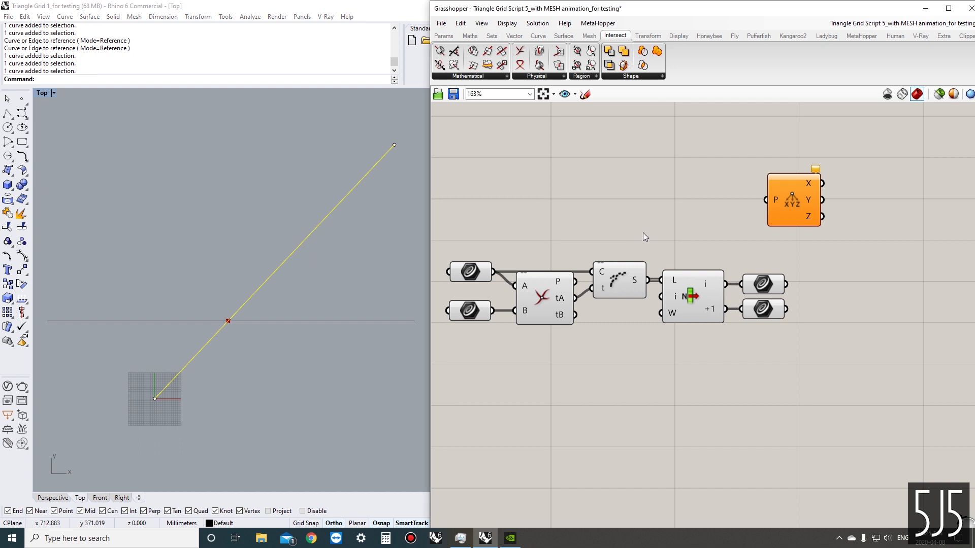
{"action": "left_click", "coordinate": [385, 223]}
{"action": "left_click", "coordinate": [770, 285]}
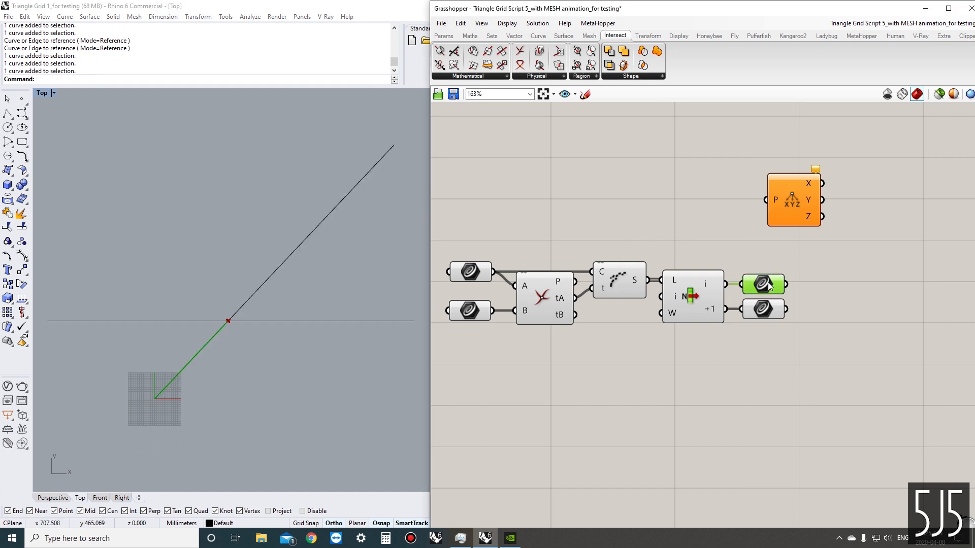
{"action": "left_click", "coordinate": [764, 311]}
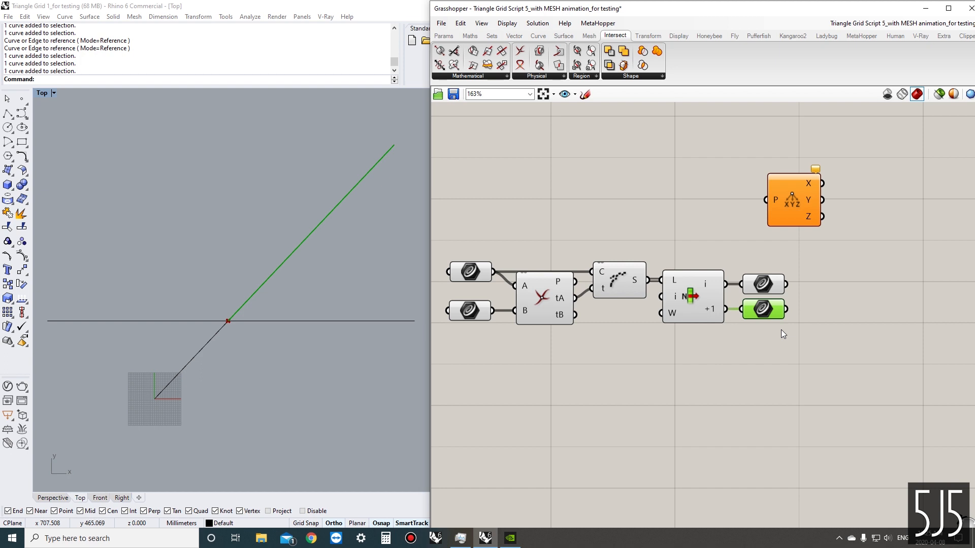
{"action": "left_click", "coordinate": [763, 289]}
{"action": "left_click", "coordinate": [766, 306]}
{"action": "scroll", "coordinate": [744, 379], "scroll_direction": "down", "scroll_amount": 2}
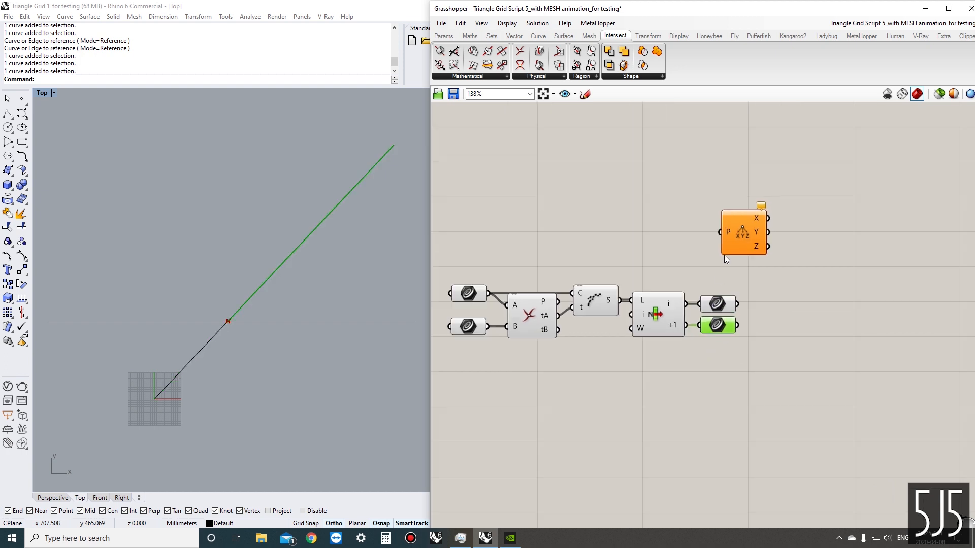
Move the Deconstruct component farther away from the Curve parameters to free up canvas space
{"action": "left_click", "coordinate": [816, 243]}
{"action": "left_click_drag", "start_coordinate": [815, 243], "coordinate": [836, 247]}
{"action": "right_click_drag", "start_coordinate": [789, 320], "coordinate": [774, 314]}
{"action": "scroll", "coordinate": [705, 316], "scroll_direction": "up", "scroll_amount": 2}
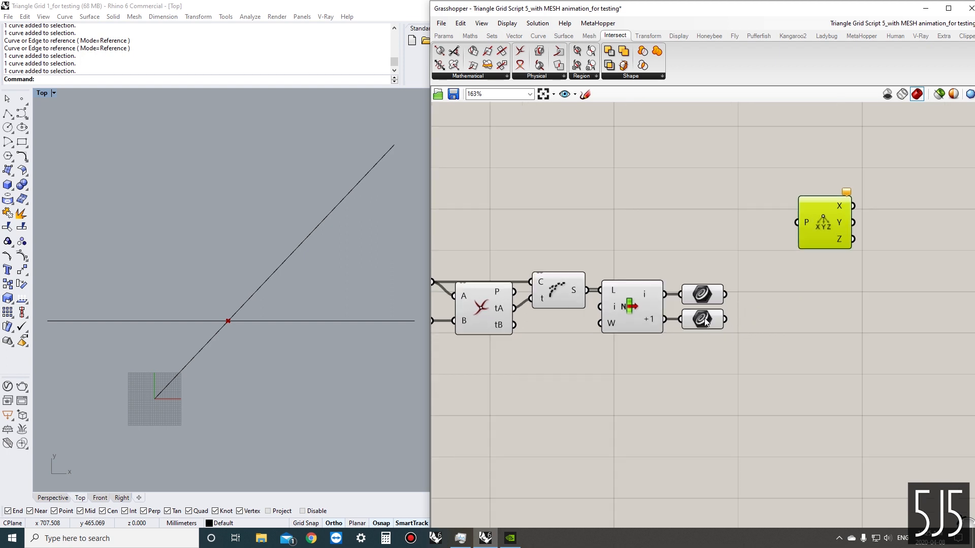
Compare the lower and upper diagonal segments by selecting their Curve parameters in turn
{"action": "left_click", "coordinate": [705, 316]}
{"action": "left_click", "coordinate": [708, 297]}
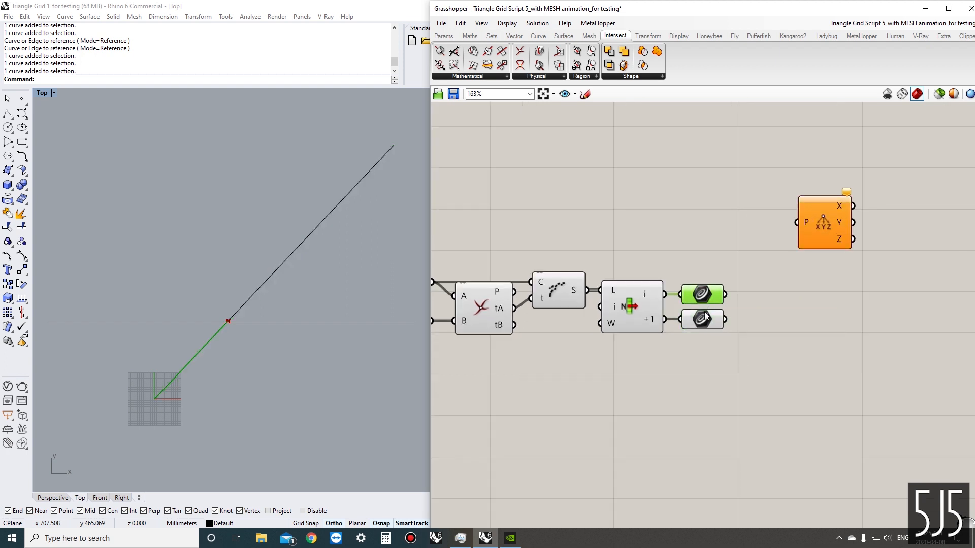
{"action": "left_click", "coordinate": [705, 315]}
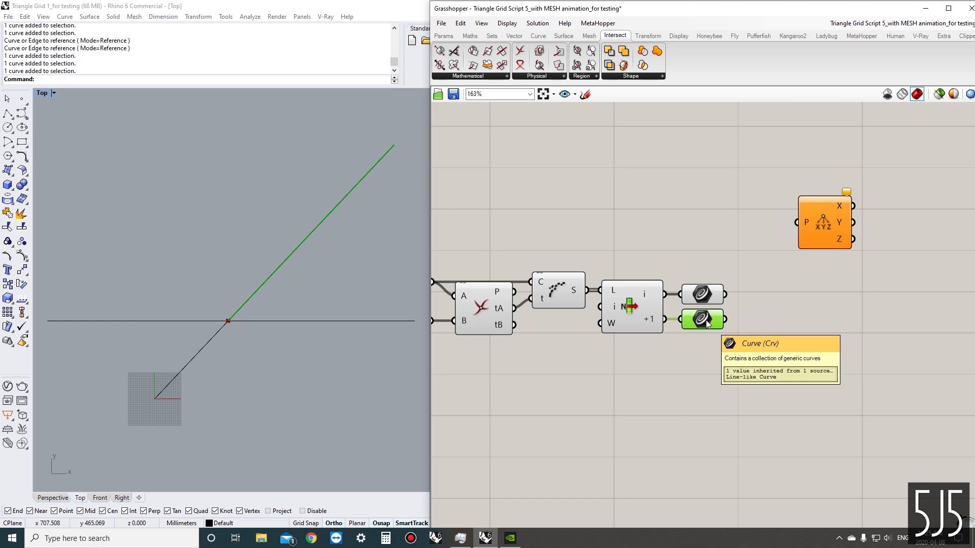
{"action": "left_click", "coordinate": [715, 346]}
Move List Item together with its two Curve parameters well below Shatter, clearing the space beside its output
{"action": "scroll", "coordinate": [716, 352], "scroll_direction": "down", "scroll_amount": 1}
{"action": "right_click_drag", "start_coordinate": [716, 351], "coordinate": [859, 543]}
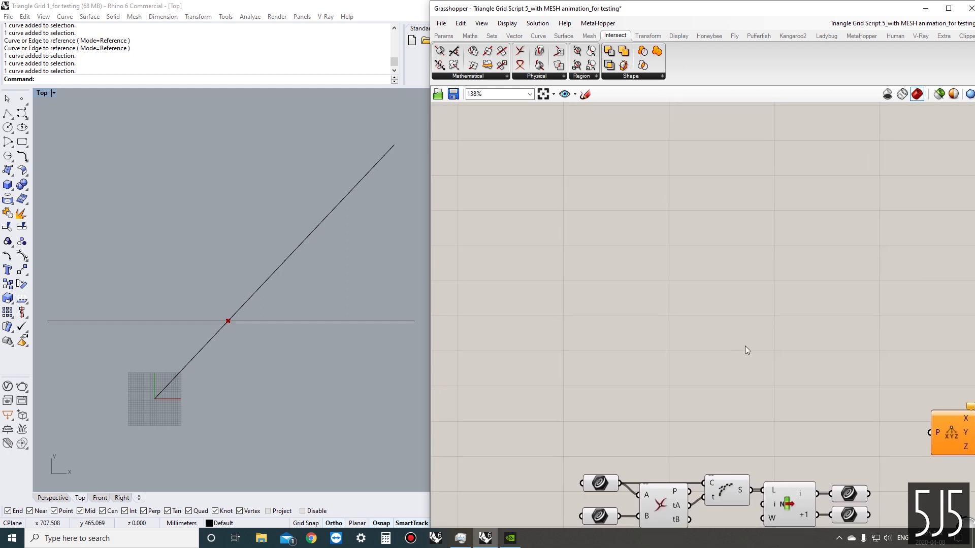
{"action": "scroll", "coordinate": [745, 346], "scroll_direction": "down", "scroll_amount": 3}
{"action": "right_click_drag", "start_coordinate": [745, 346], "coordinate": [648, 273]}
{"action": "scroll", "coordinate": [727, 389], "scroll_direction": "up", "scroll_amount": 3}
{"action": "right_click_drag", "start_coordinate": [728, 388], "coordinate": [712, 322]}
{"action": "scroll", "coordinate": [640, 313], "scroll_direction": "up", "scroll_amount": 3}
{"action": "left_click", "coordinate": [638, 291]}
{"action": "scroll", "coordinate": [649, 317], "scroll_direction": "down", "scroll_amount": 2}
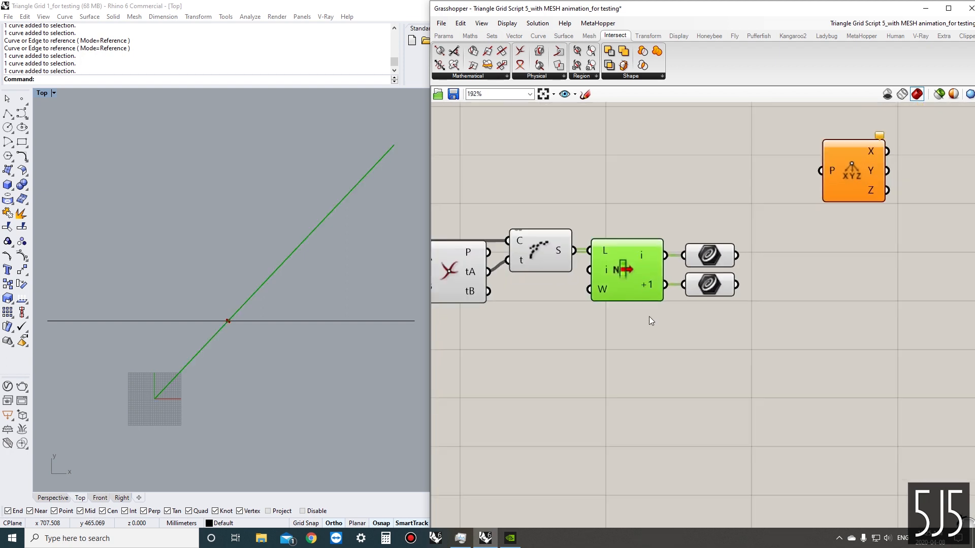
{"action": "left_click_drag", "start_coordinate": [723, 343], "coordinate": [625, 270]}
{"action": "left_click_drag", "start_coordinate": [624, 278], "coordinate": [631, 408]}
{"action": "left_click", "coordinate": [638, 312]}
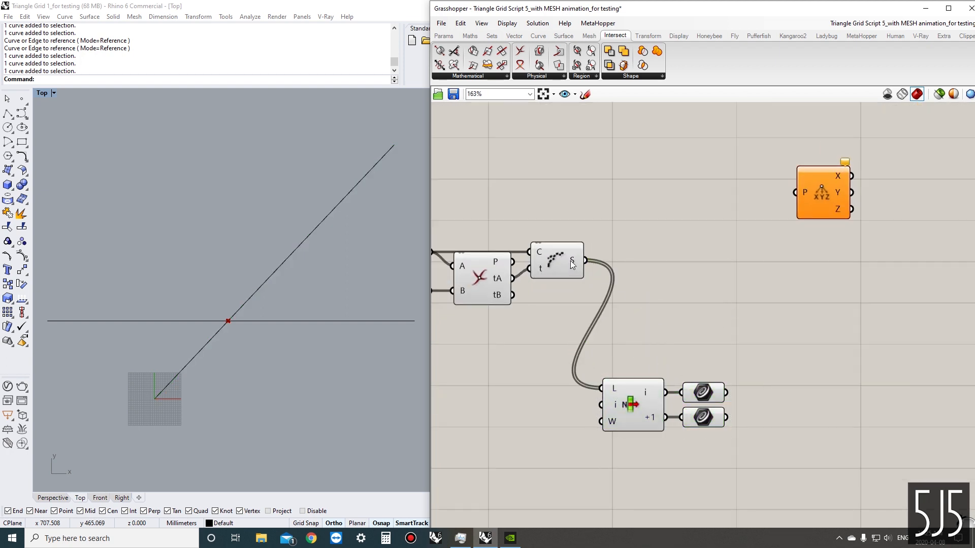
Add an End Points component beside Shatter and connect Shatter's S output to its C input
{"action": "mouse_move", "coordinate": [573, 264]}
{"action": "double_click", "coordinate": [676, 249]}
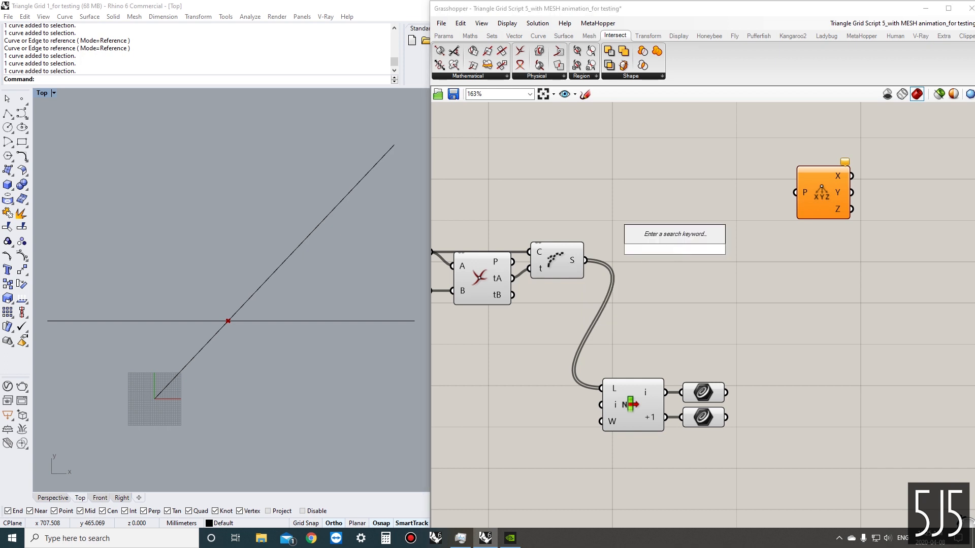
{"action": "type", "text": "end"}
{"action": "key", "text": "Return"}
{"action": "scroll", "coordinate": [675, 249], "scroll_direction": "up", "scroll_amount": 1}
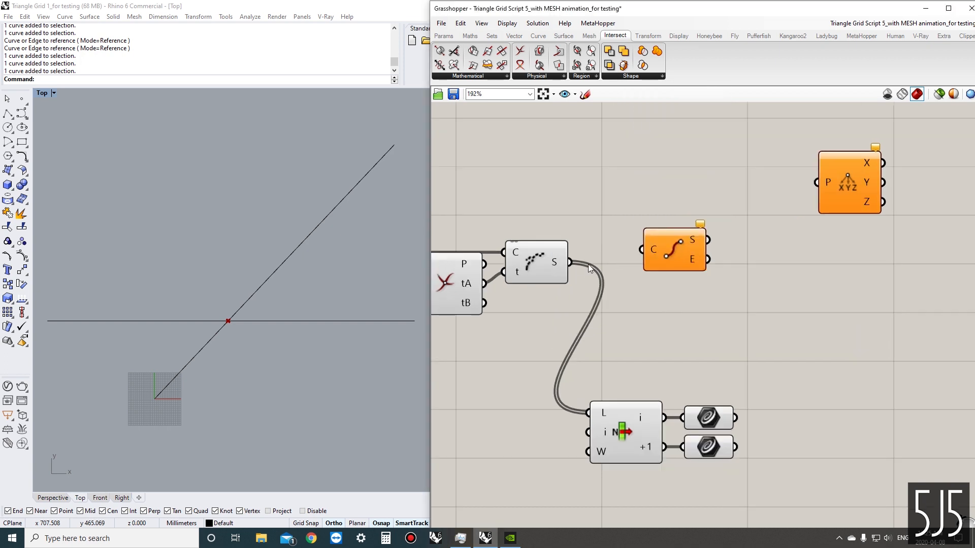
{"action": "left_click_drag", "start_coordinate": [570, 262], "coordinate": [622, 260]}
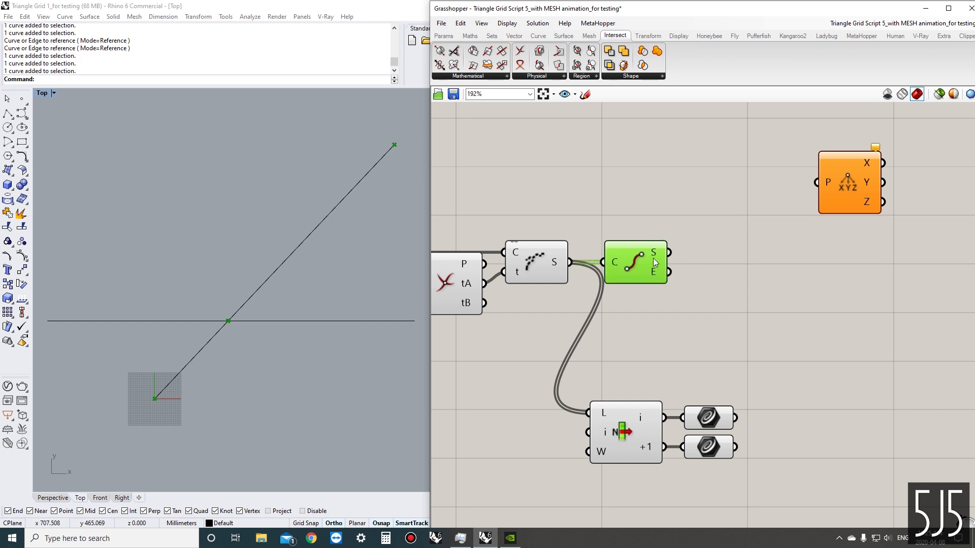
Check the start points output by End Points and graft Shatter's S output
{"action": "mouse_move", "coordinate": [656, 257]}
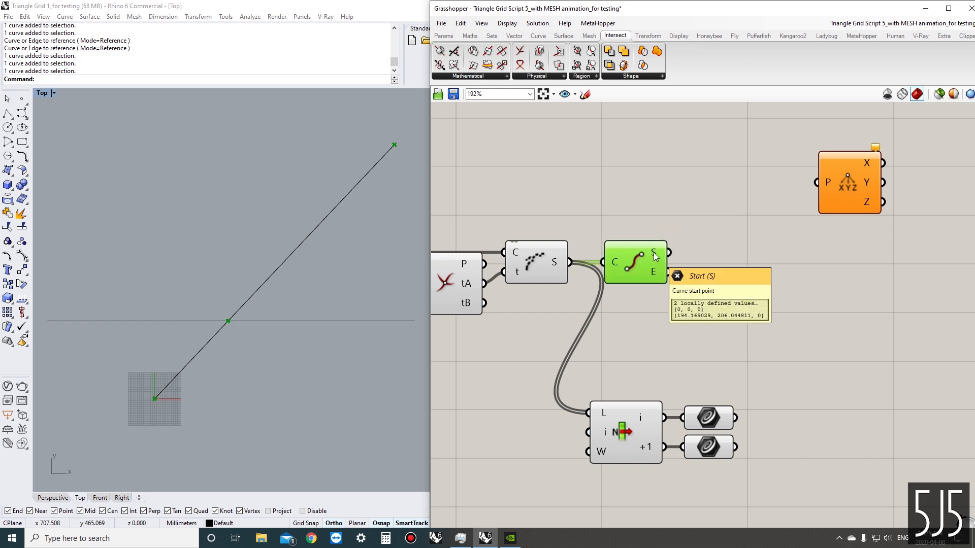
{"action": "right_click", "coordinate": [555, 263]}
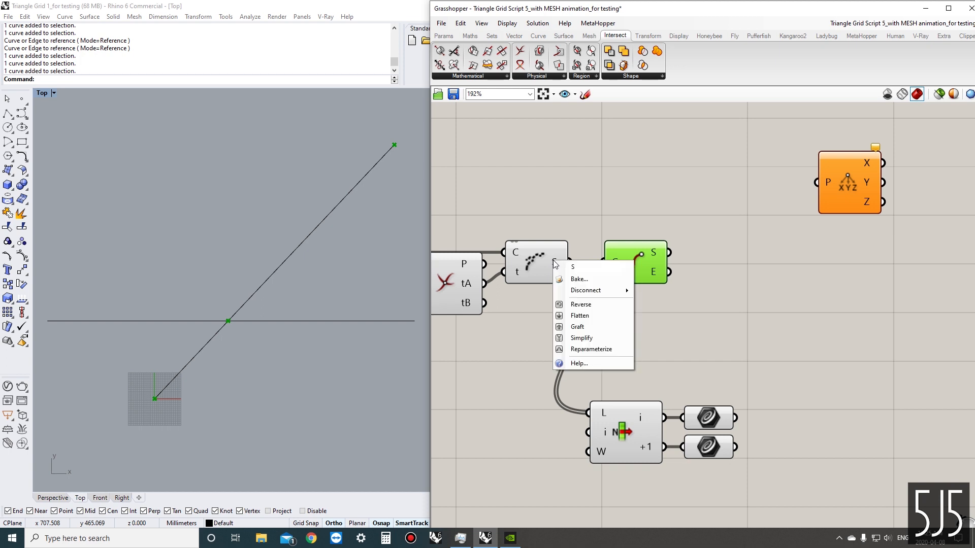
{"action": "left_click", "coordinate": [579, 326]}
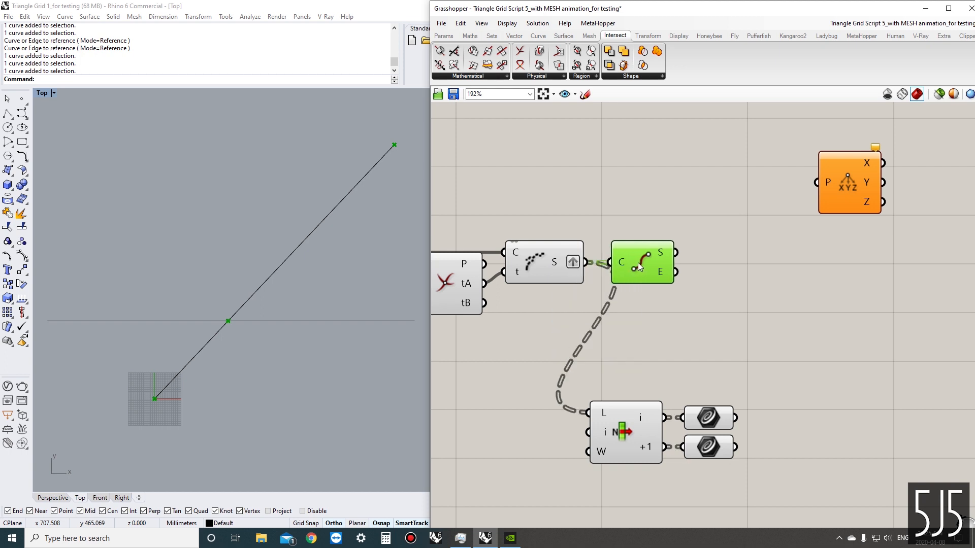
{"action": "right_click_drag", "start_coordinate": [637, 263], "coordinate": [623, 267]}
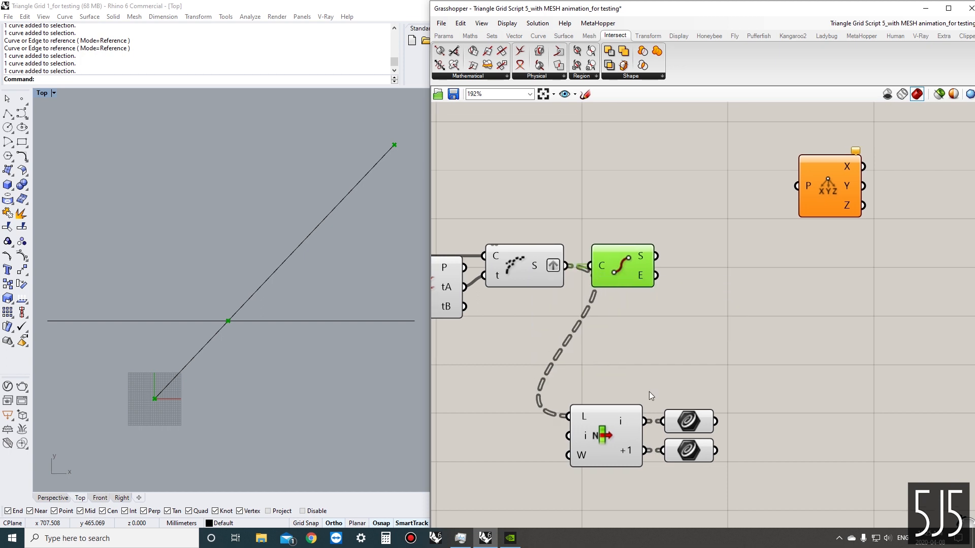
Try flattening the L input of List Item, and remove the flatten again
{"action": "left_click_drag", "start_coordinate": [699, 498], "coordinate": [589, 415]}
{"action": "right_click", "coordinate": [586, 417]}
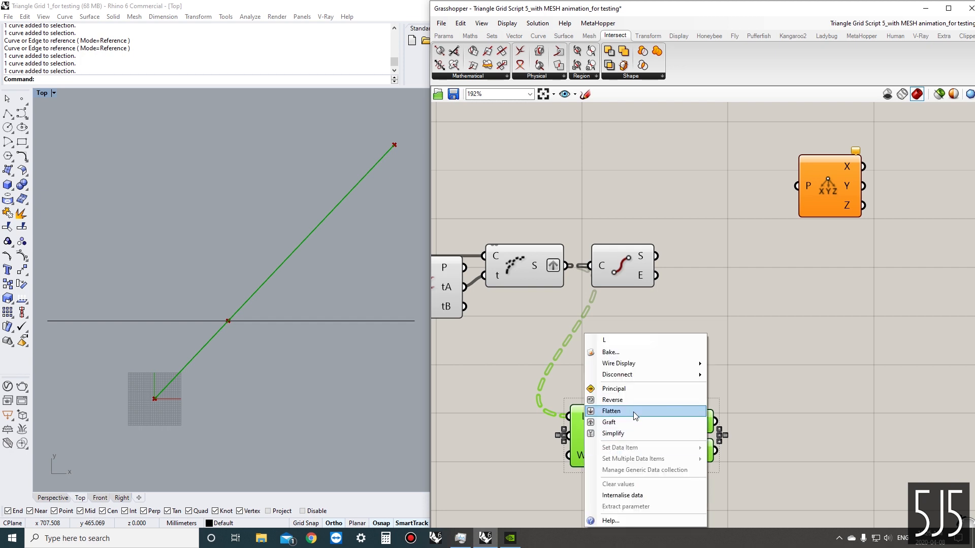
{"action": "left_click", "coordinate": [633, 412]}
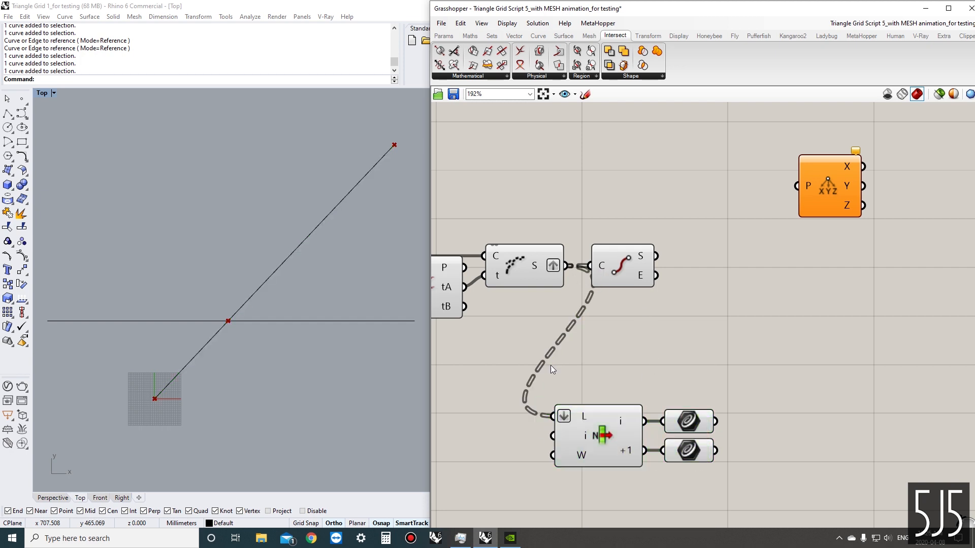
{"action": "right_click", "coordinate": [585, 421]}
{"action": "left_click", "coordinate": [604, 410]}
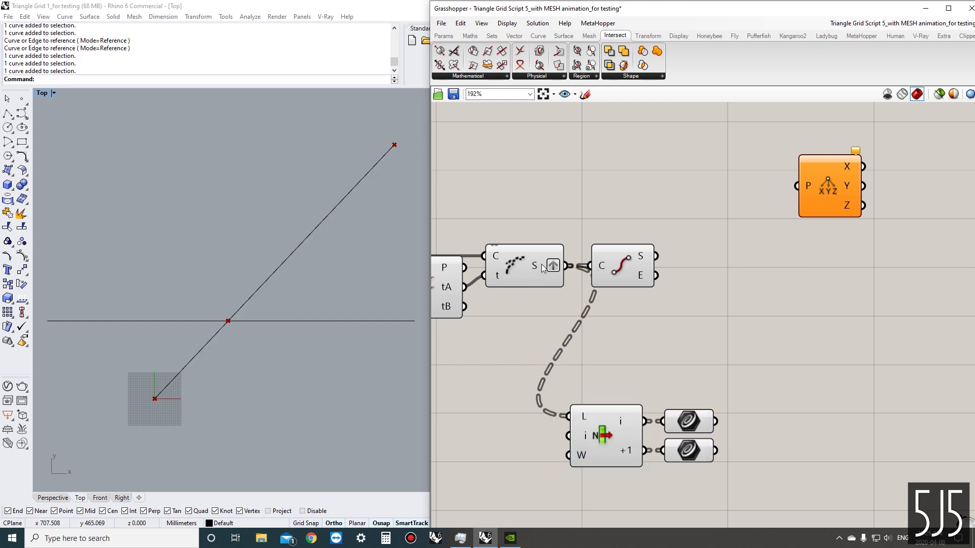
Remove the graft from Shatter's S output and graft the C input of End Points instead
{"action": "right_click", "coordinate": [541, 265]}
{"action": "left_click", "coordinate": [560, 332]}
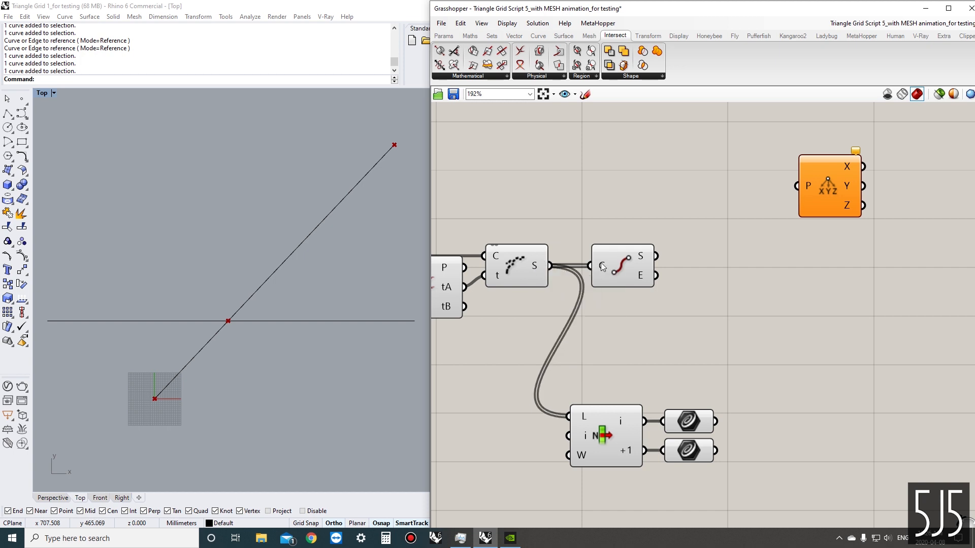
{"action": "right_click", "coordinate": [601, 263]}
{"action": "left_click", "coordinate": [629, 352]}
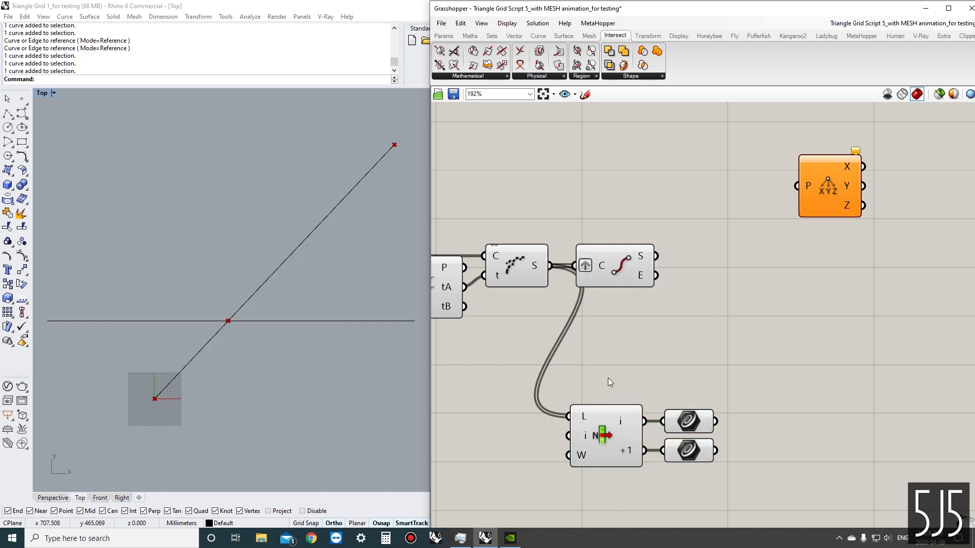
Add a Graft Tree component on the empty canvas above End Points
{"action": "double_click", "coordinate": [608, 174]}
{"action": "type", "text": "graft"}
{"action": "key", "text": "Return"}
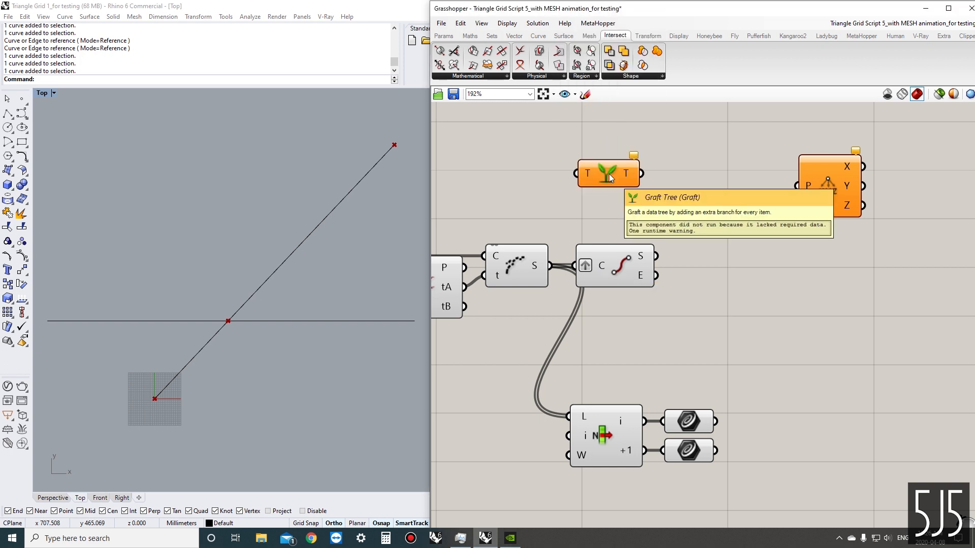
Simplify the C input of End Points and move the component slightly further from Shatter
{"action": "right_click", "coordinate": [603, 266]}
{"action": "left_click", "coordinate": [631, 366]}
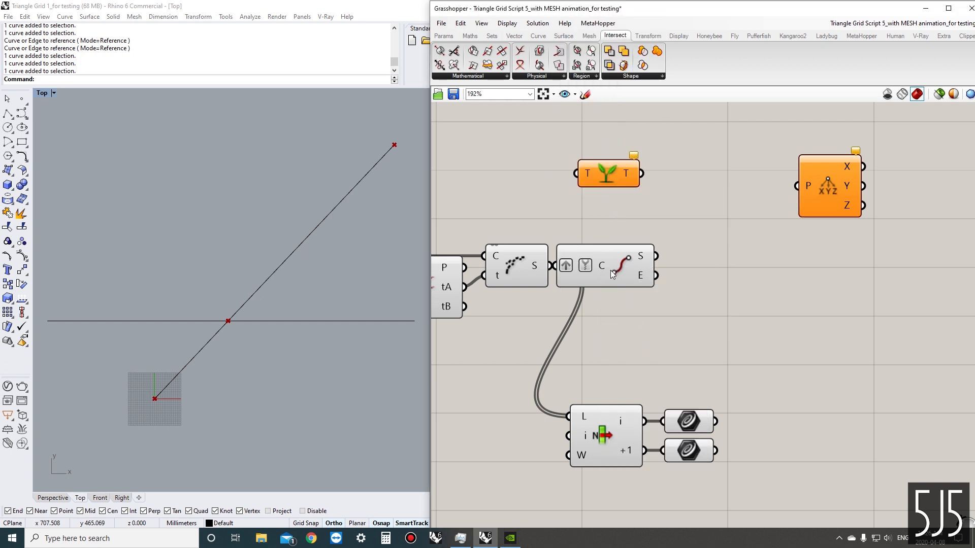
{"action": "left_click_drag", "start_coordinate": [609, 264], "coordinate": [641, 260]}
{"action": "left_click", "coordinate": [624, 233]}
{"action": "right_click_drag", "start_coordinate": [606, 197], "coordinate": [613, 235]}
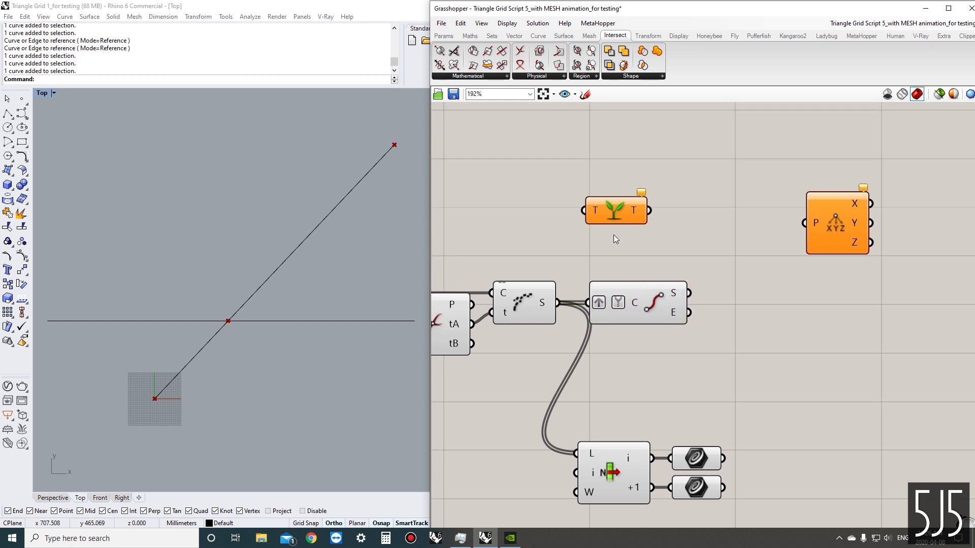
Simplify the T output of Graft Tree
{"action": "right_click", "coordinate": [595, 208]}
{"action": "left_click", "coordinate": [625, 300]}
{"action": "right_click", "coordinate": [631, 209]}
{"action": "left_click", "coordinate": [682, 273]}
Add a Panel beside Graft Tree and connect Shatter's S output to it
{"action": "right_click_drag", "start_coordinate": [748, 135], "coordinate": [727, 176]}
{"action": "double_click", "coordinate": [727, 176]}
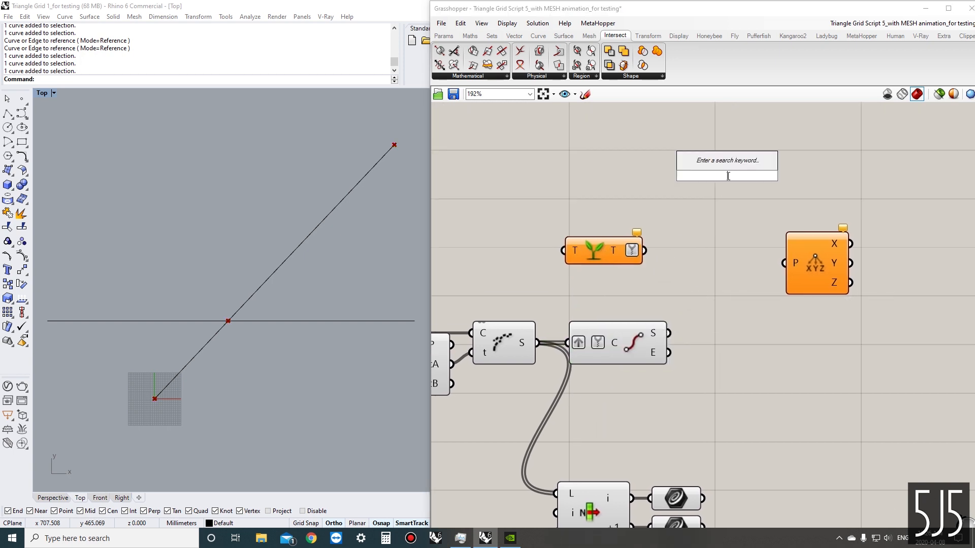
{"action": "type", "text": "//"}
{"action": "key", "text": "Return"}
{"action": "left_click_drag", "start_coordinate": [727, 176], "coordinate": [766, 174]}
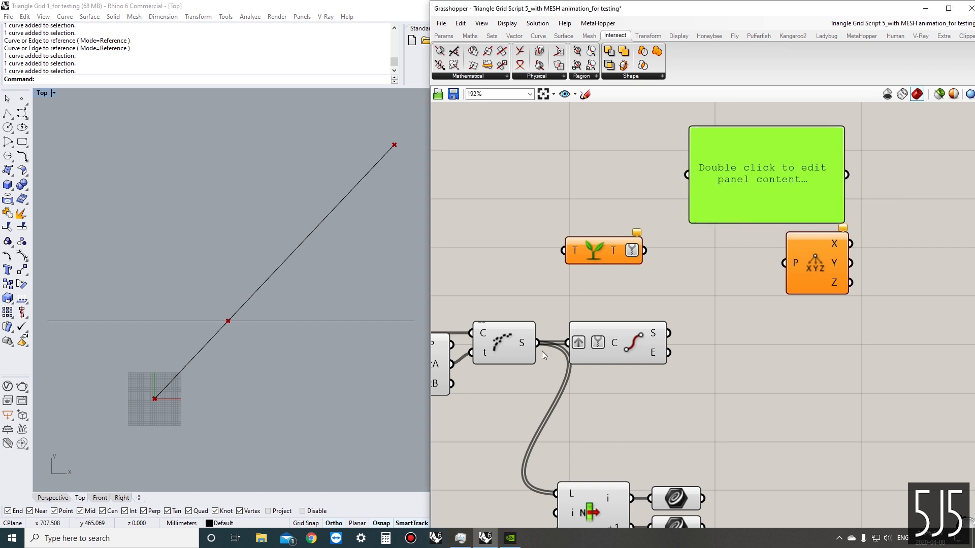
{"action": "left_click_drag", "start_coordinate": [538, 344], "coordinate": [710, 187]}
Route Shatter's S output through Graft Tree into the Panel, enlarging the Panel and moving the Deconstruct component clear of it
{"action": "left_click_drag", "start_coordinate": [812, 277], "coordinate": [892, 297]}
{"action": "left_click_drag", "start_coordinate": [793, 220], "coordinate": [793, 246]}
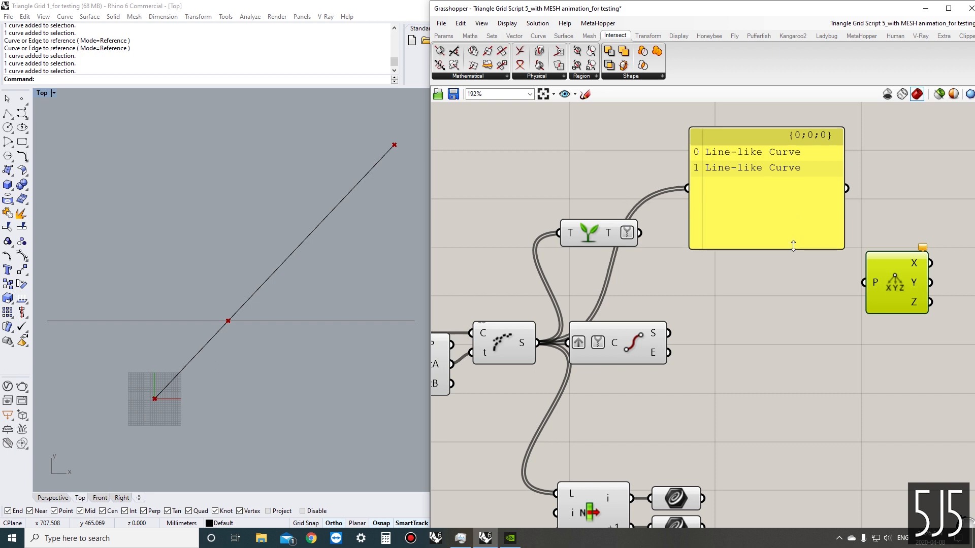
{"action": "left_click_drag", "start_coordinate": [641, 233], "coordinate": [687, 189]}
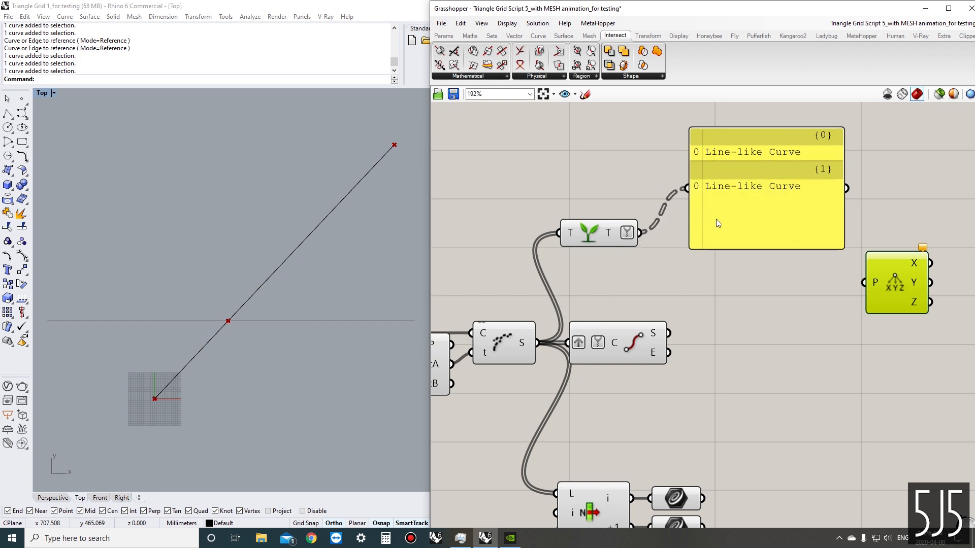
{"action": "right_click_drag", "start_coordinate": [742, 189], "coordinate": [717, 204]}
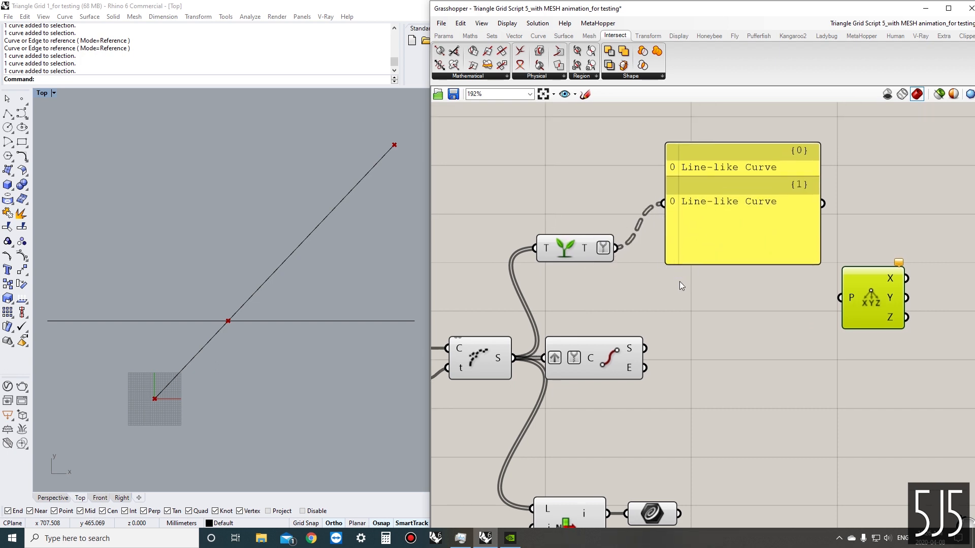
Move Graft Tree and its Panel further up from End Points, and shift the Deconstruct component slightly outward
{"action": "left_click", "coordinate": [628, 370]}
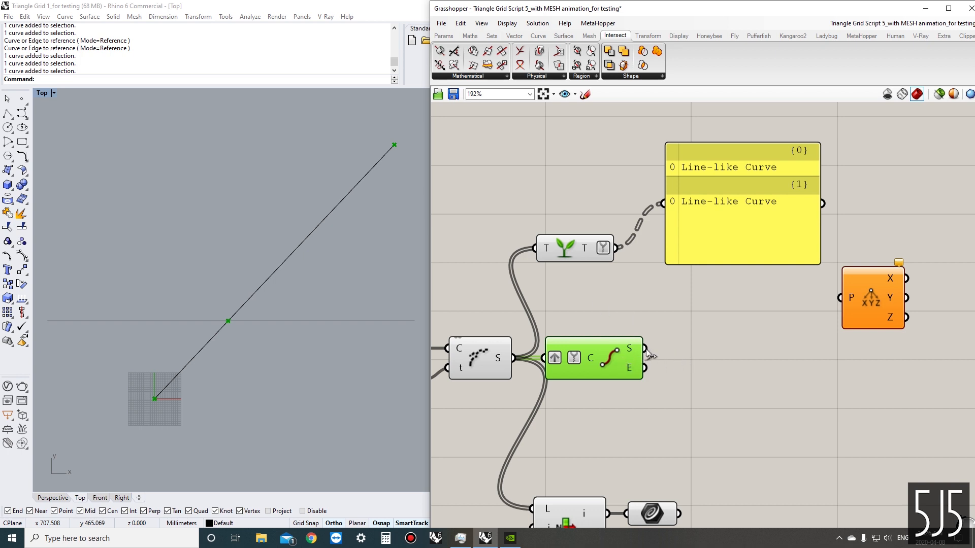
{"action": "right_click_drag", "start_coordinate": [651, 301], "coordinate": [609, 329]}
{"action": "left_click_drag", "start_coordinate": [534, 280], "coordinate": [560, 236]}
{"action": "left_click_drag", "start_coordinate": [661, 321], "coordinate": [554, 215]}
{"action": "left_click_drag", "start_coordinate": [691, 278], "coordinate": [672, 208]}
{"action": "mouse_move", "coordinate": [673, 290]}
{"action": "right_mouse_down"}
{"action": "mouse_move", "coordinate": [662, 311]}
{"action": "mouse_move", "coordinate": [657, 279]}
{"action": "right_mouse_up"}
{"action": "left_click", "coordinate": [669, 245]}
{"action": "left_click_drag", "start_coordinate": [819, 331], "coordinate": [843, 341]}
Place a copy of the Panel beside End Points and connect the S output to it
{"action": "right_click_drag", "start_coordinate": [650, 357], "coordinate": [665, 370]}
{"action": "left_click_drag", "start_coordinate": [641, 204], "coordinate": [687, 364]}
{"action": "right_click_drag", "start_coordinate": [688, 363], "coordinate": [574, 336]}
{"action": "left_click", "coordinate": [583, 317]}
{"action": "left_click_drag", "start_coordinate": [600, 320], "coordinate": [665, 307]}
{"action": "left_click_drag", "start_coordinate": [713, 337], "coordinate": [668, 350]}
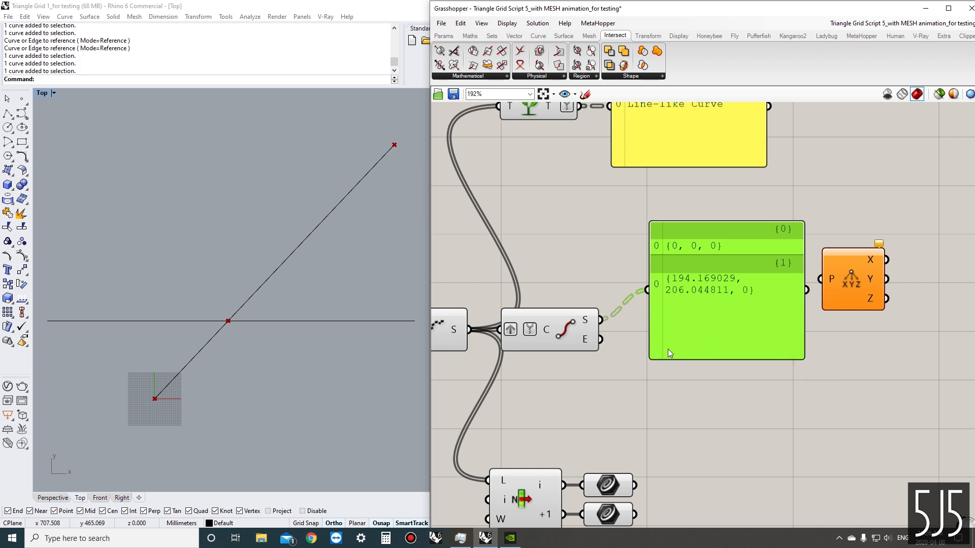
Move the Deconstruct component away and widen the coordinate Panel so each point fits on one line
{"action": "right_click_drag", "start_coordinate": [842, 286], "coordinate": [740, 277]}
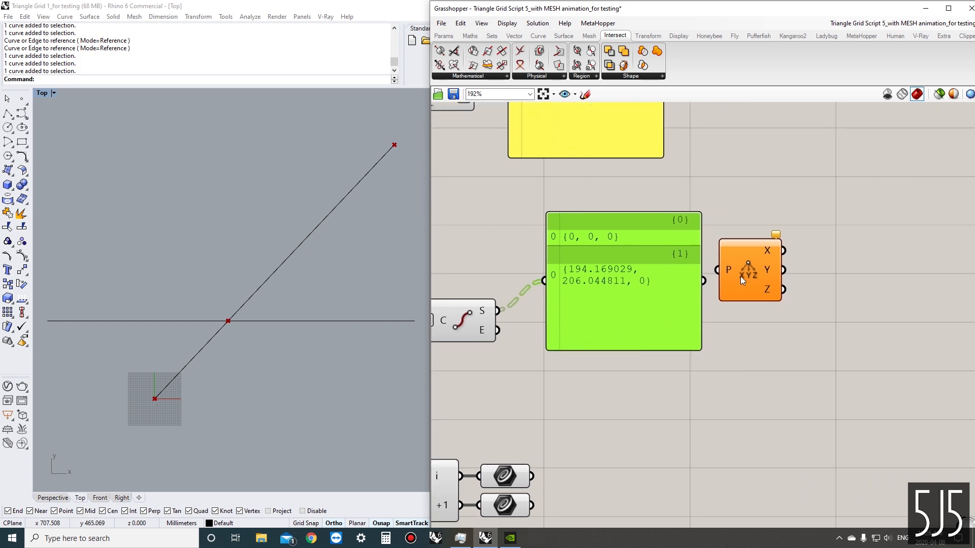
{"action": "left_click_drag", "start_coordinate": [740, 276], "coordinate": [818, 191]}
{"action": "left_click_drag", "start_coordinate": [698, 307], "coordinate": [813, 299]}
{"action": "right_click_drag", "start_coordinate": [681, 329], "coordinate": [750, 327]}
{"action": "scroll", "coordinate": [614, 319], "scroll_direction": "down", "scroll_amount": 2}
{"action": "right_click_drag", "start_coordinate": [614, 319], "coordinate": [657, 306]}
{"action": "scroll", "coordinate": [683, 249], "scroll_direction": "up", "scroll_amount": 1}
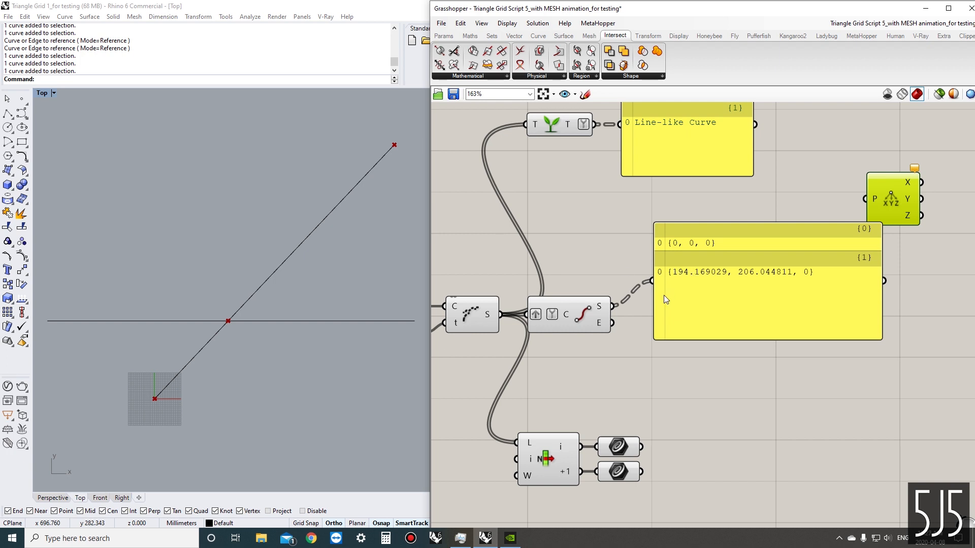
Switch the coordinate Panel to the E output of End Points and align it beside that output
{"action": "left_click_drag", "start_coordinate": [613, 323], "coordinate": [655, 293]}
{"action": "left_click_drag", "start_coordinate": [660, 287], "coordinate": [660, 288]}
{"action": "left_click_drag", "start_coordinate": [684, 291], "coordinate": [682, 328]}
{"action": "right_click_drag", "start_coordinate": [682, 328], "coordinate": [657, 327]}
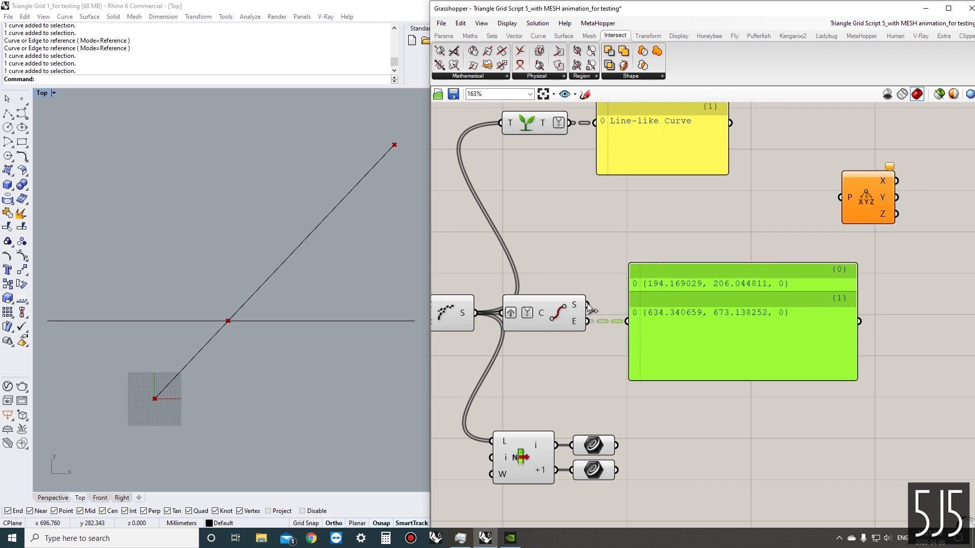
Move the coordinate Panel further from End Points to leave room for another component between them
{"action": "left_click_drag", "start_coordinate": [587, 306], "coordinate": [688, 309]}
{"action": "right_click_drag", "start_coordinate": [682, 308], "coordinate": [652, 291]}
{"action": "scroll", "coordinate": [609, 318], "scroll_direction": "down", "scroll_amount": 2}
{"action": "left_click_drag", "start_coordinate": [663, 303], "coordinate": [698, 314]}
{"action": "scroll", "coordinate": [647, 322], "scroll_direction": "up", "scroll_amount": 1}
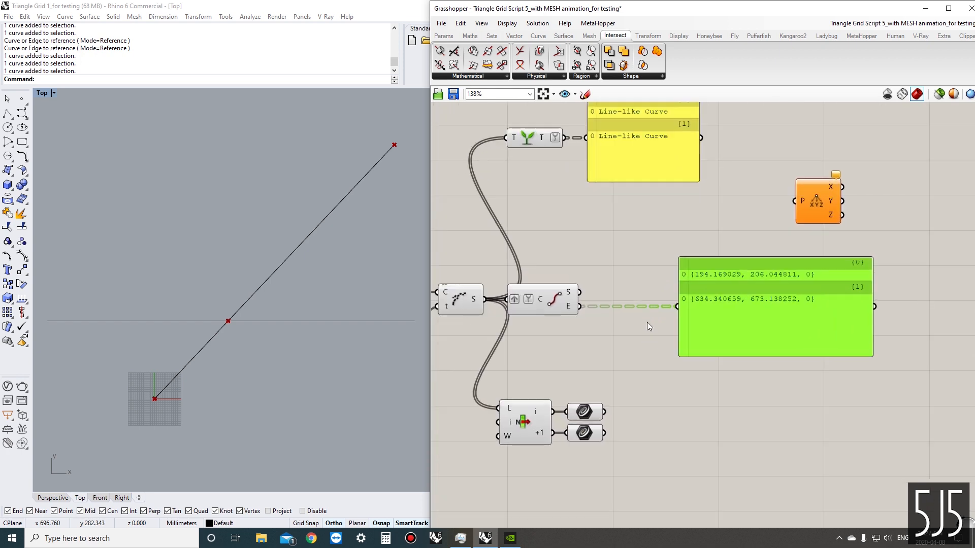
Add an Average component between End Points and the Panel, and connect both the S and E outputs to its I input
{"action": "scroll", "coordinate": [647, 322], "scroll_direction": "up", "scroll_amount": 1}
{"action": "double_click", "coordinate": [623, 333]}
{"action": "type", "text": "average"}
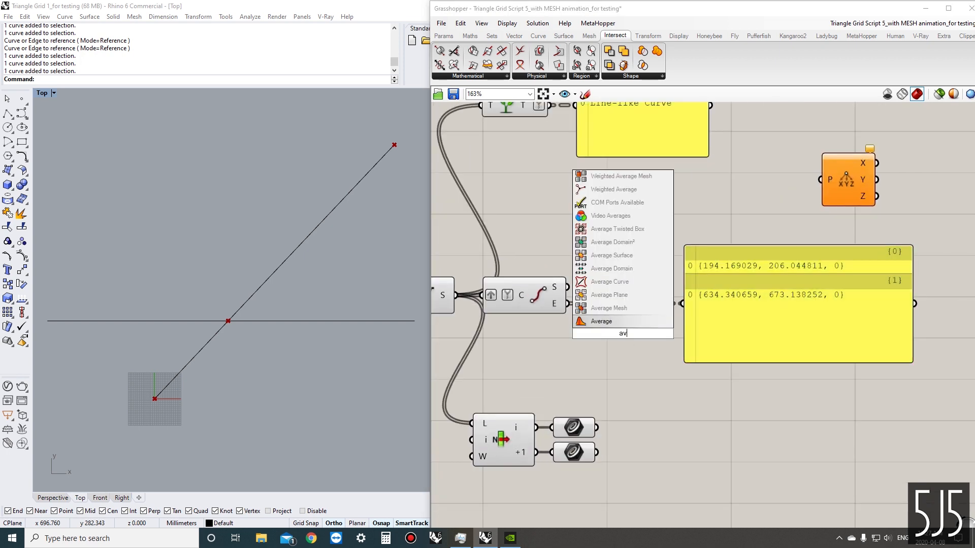
{"action": "left_click", "coordinate": [614, 326]}
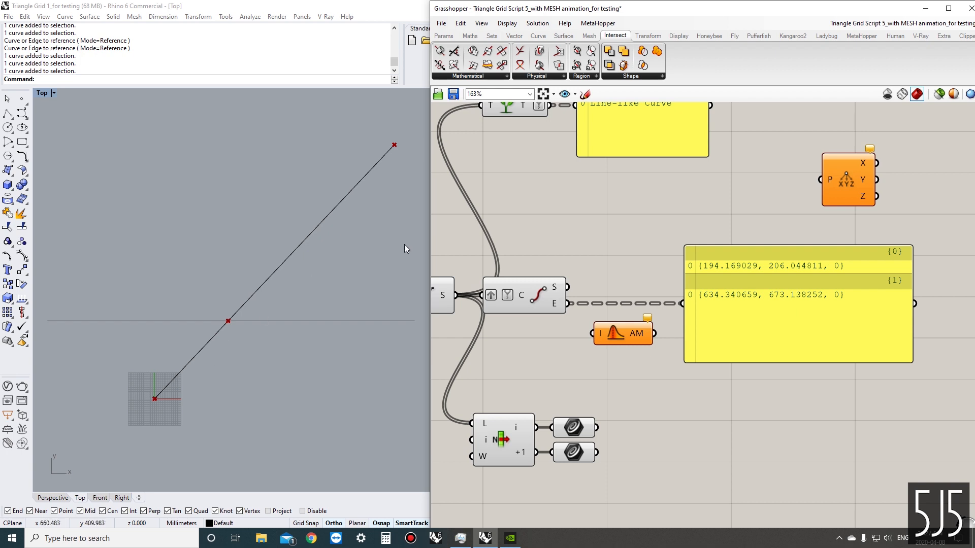
{"action": "left_click_drag", "start_coordinate": [615, 333], "coordinate": [619, 326]}
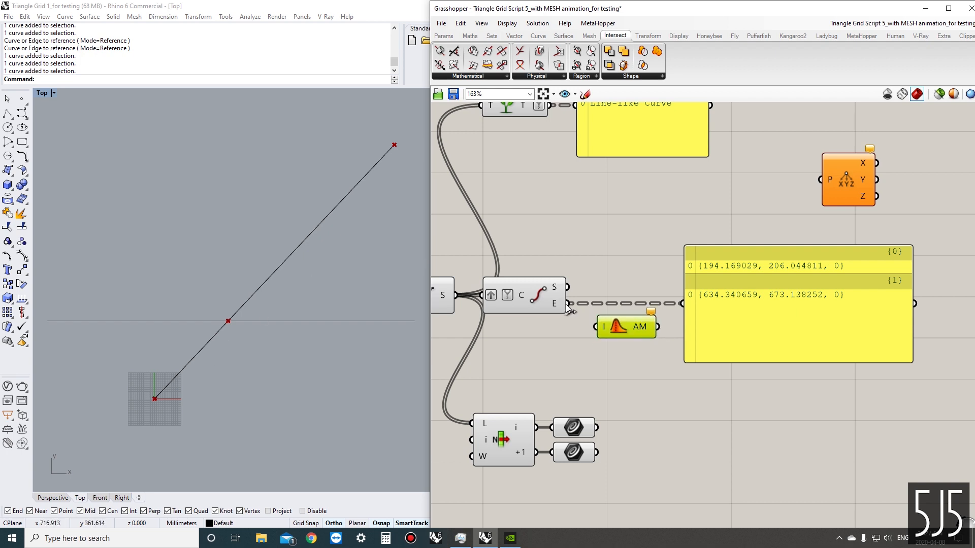
{"action": "right_click_drag", "start_coordinate": [596, 300], "coordinate": [584, 292]}
{"action": "left_click_drag", "start_coordinate": [612, 322], "coordinate": [596, 287]}
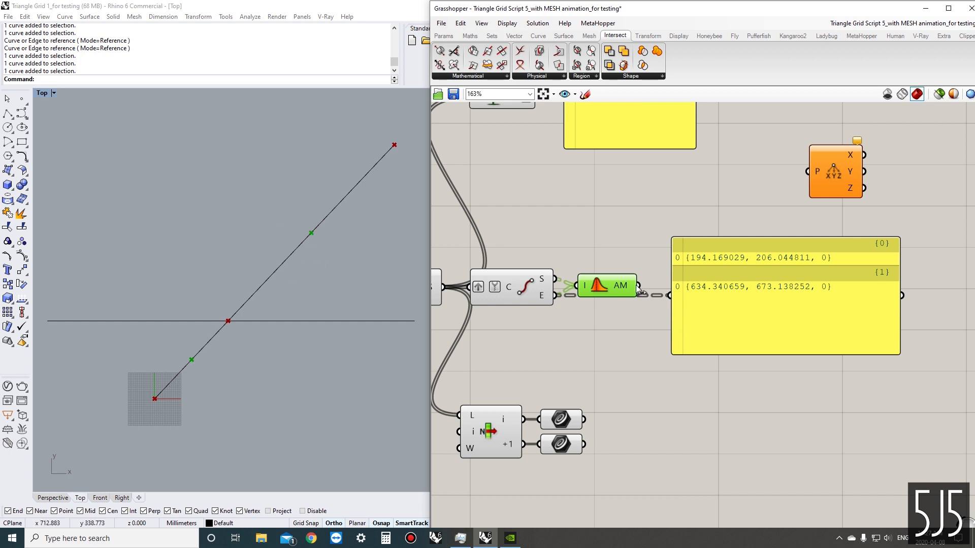
Compare the points from End Points with the averaged points in the viewport by selecting each component in turn
{"action": "left_click", "coordinate": [510, 284]}
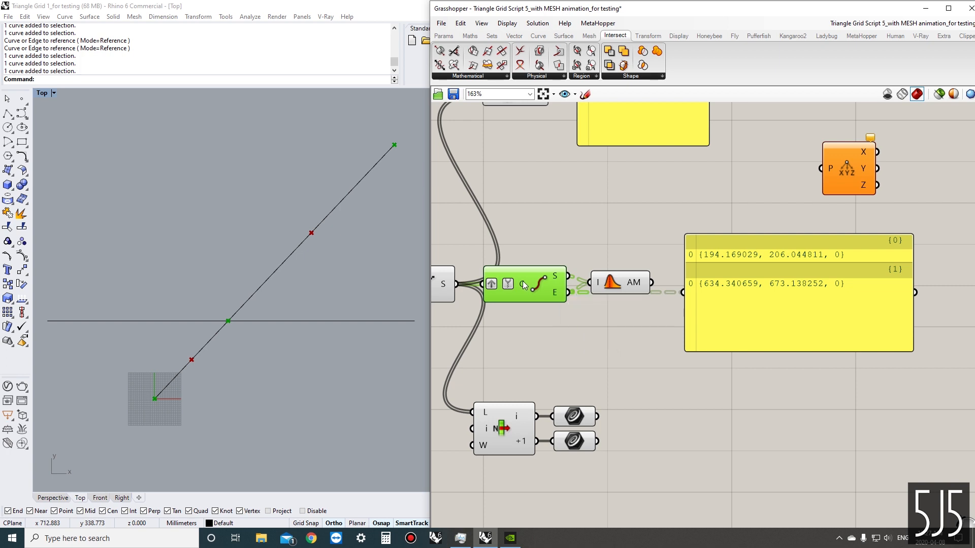
{"action": "right_click_drag", "start_coordinate": [523, 282], "coordinate": [530, 309]}
{"action": "scroll", "coordinate": [557, 304], "scroll_direction": "up", "scroll_amount": 3}
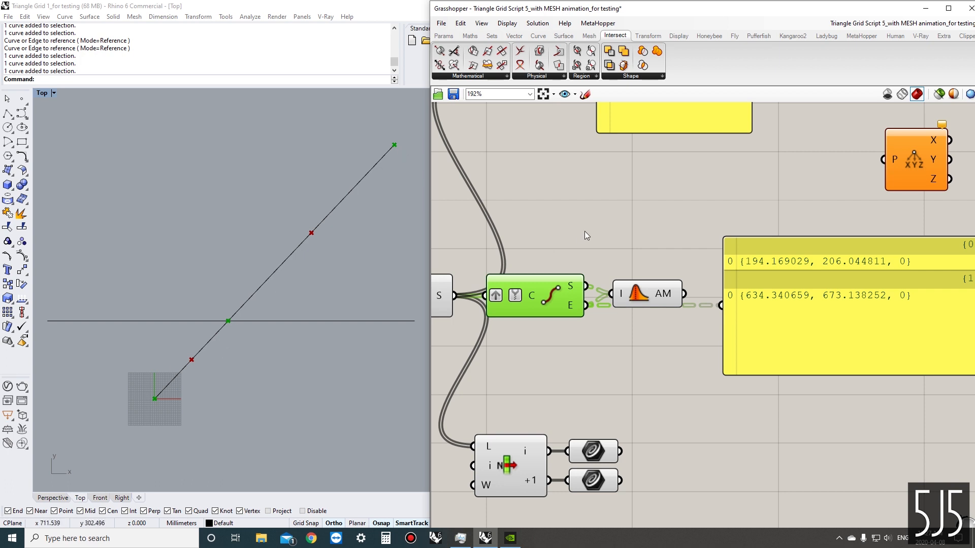
{"action": "scroll", "coordinate": [584, 231], "scroll_direction": "down", "scroll_amount": 1}
{"action": "right_click_drag", "start_coordinate": [548, 282], "coordinate": [556, 288]}
{"action": "scroll", "coordinate": [548, 290], "scroll_direction": "up", "scroll_amount": 1}
{"action": "right_click", "coordinate": [548, 291]}
{"action": "left_click", "coordinate": [562, 258]}
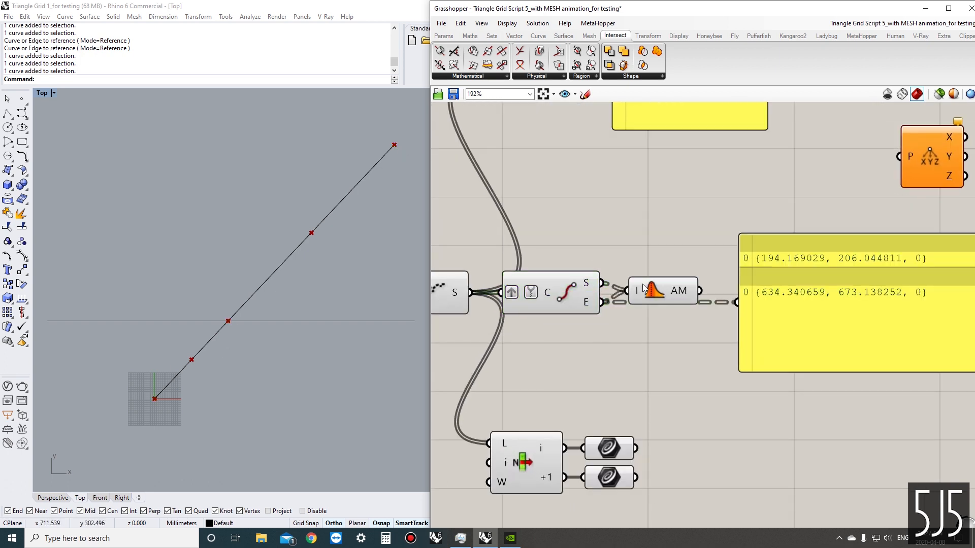
{"action": "left_click", "coordinate": [655, 286]}
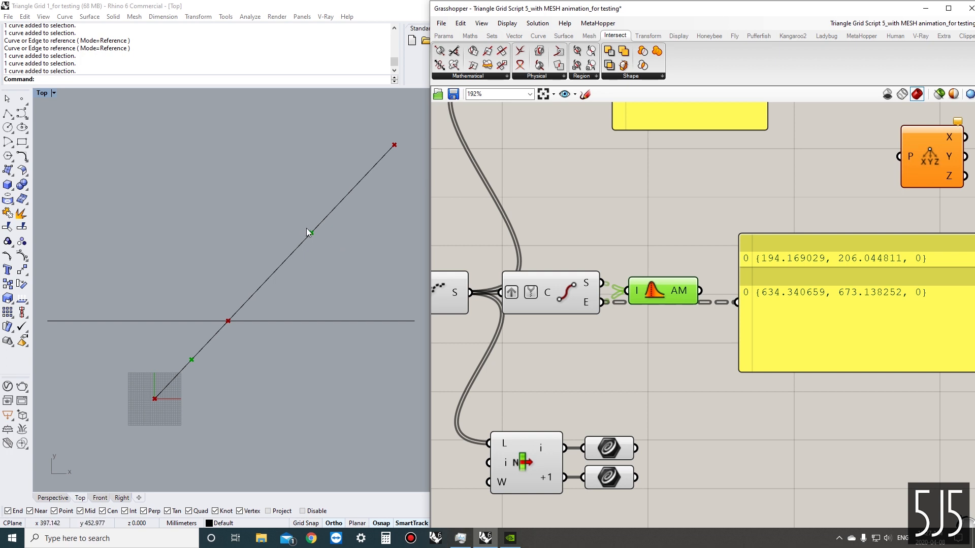
Turn off Graft and Simplify on the C input of End Points and check how the averaged points change
{"action": "right_click", "coordinate": [546, 293]}
{"action": "left_click", "coordinate": [570, 380]}
{"action": "right_click", "coordinate": [545, 293]}
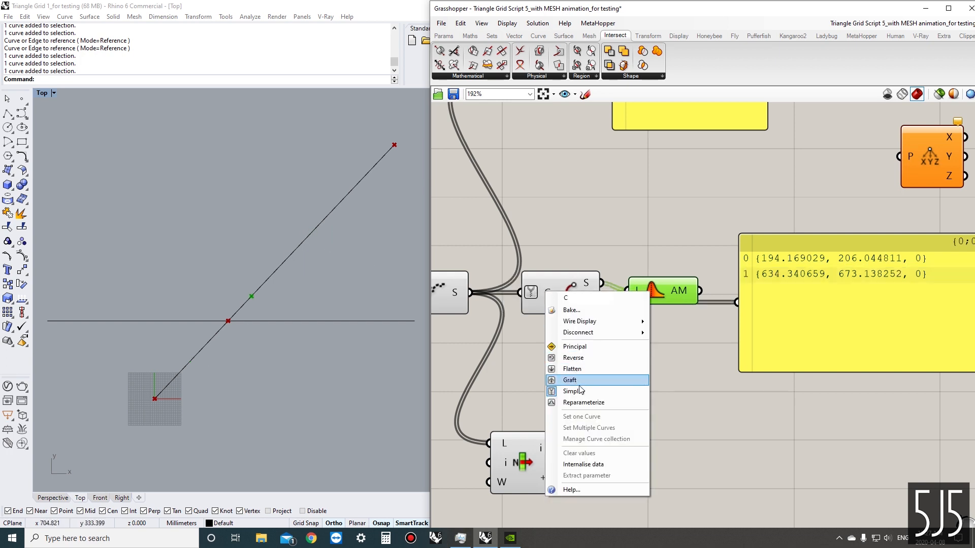
{"action": "left_click", "coordinate": [580, 391]}
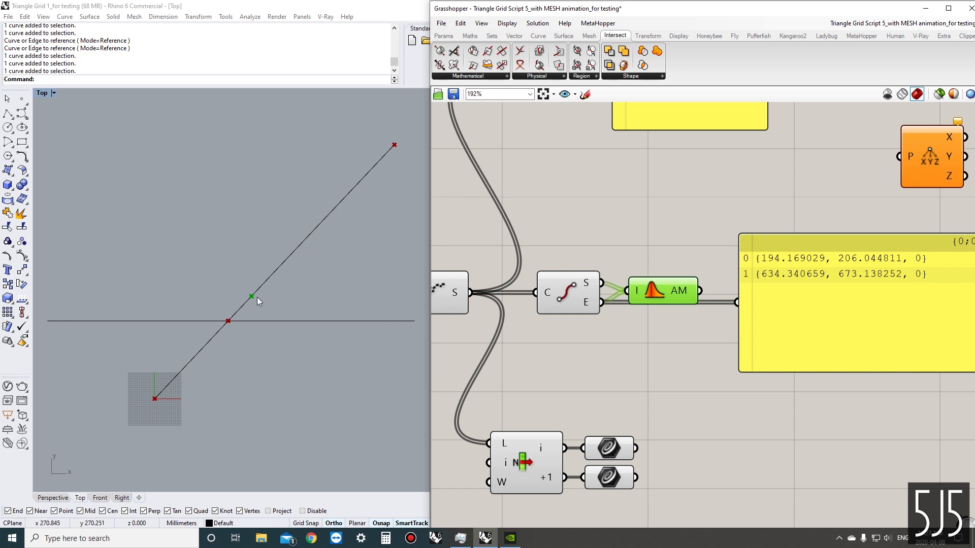
{"action": "left_click", "coordinate": [561, 288]}
{"action": "right_click_drag", "start_coordinate": [548, 288], "coordinate": [511, 287]}
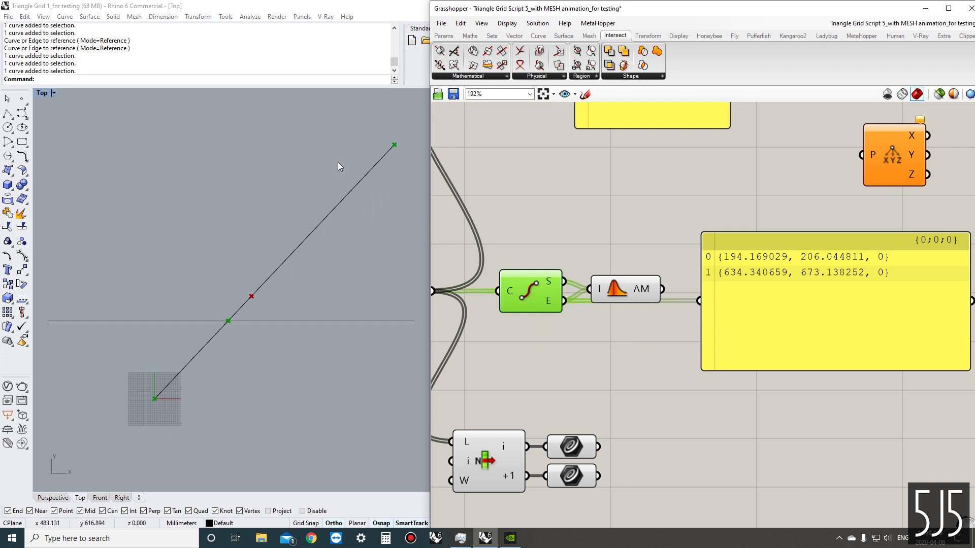
Connect both the S and E outputs of End Points to the upper Panel to list all their points together
{"action": "scroll", "coordinate": [578, 269], "scroll_direction": "down", "scroll_amount": 3}
{"action": "right_click_drag", "start_coordinate": [557, 337], "coordinate": [507, 332]}
{"action": "left_click_drag", "start_coordinate": [547, 324], "coordinate": [614, 207]}
{"action": "left_click", "coordinate": [589, 185]}
{"action": "left_click_drag", "start_coordinate": [547, 338], "coordinate": [581, 194], "text": "shift"}
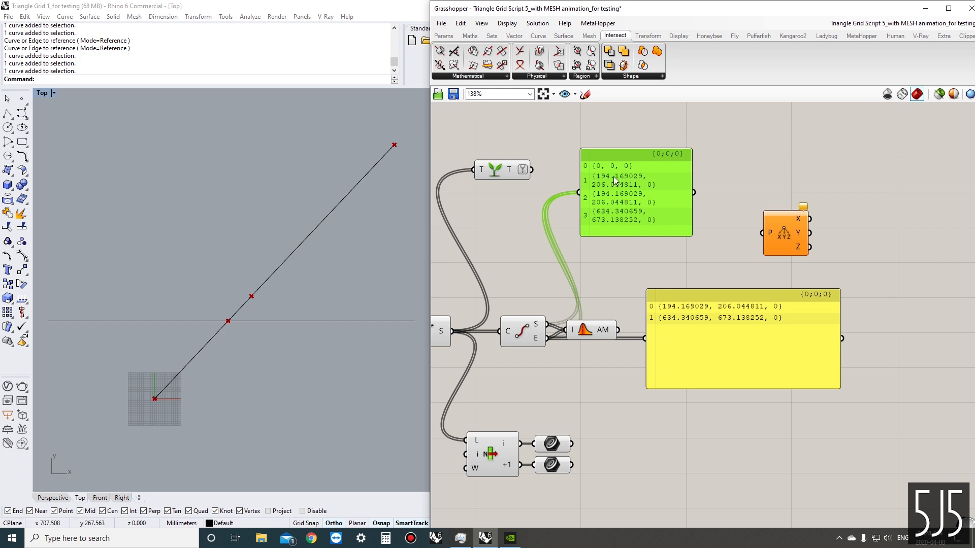
Undo the upper Panel's rewiring and the removal of Graft and Simplify on the C input of End Points
{"action": "key", "text": "ctrl+z"}
{"action": "key", "text": "ctrl+z"}
{"action": "key", "text": "ctrl+z"}
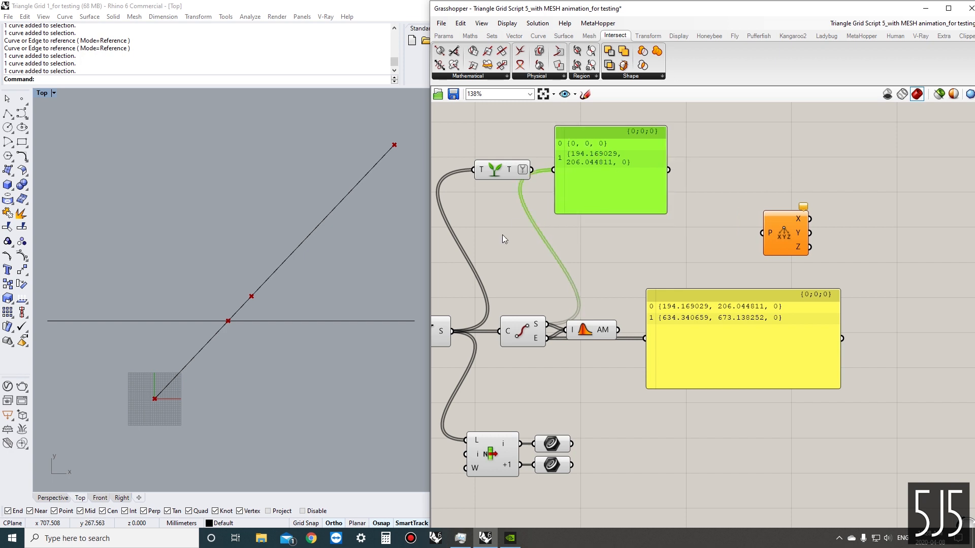
{"action": "scroll", "coordinate": [510, 329], "scroll_direction": "up", "scroll_amount": 3}
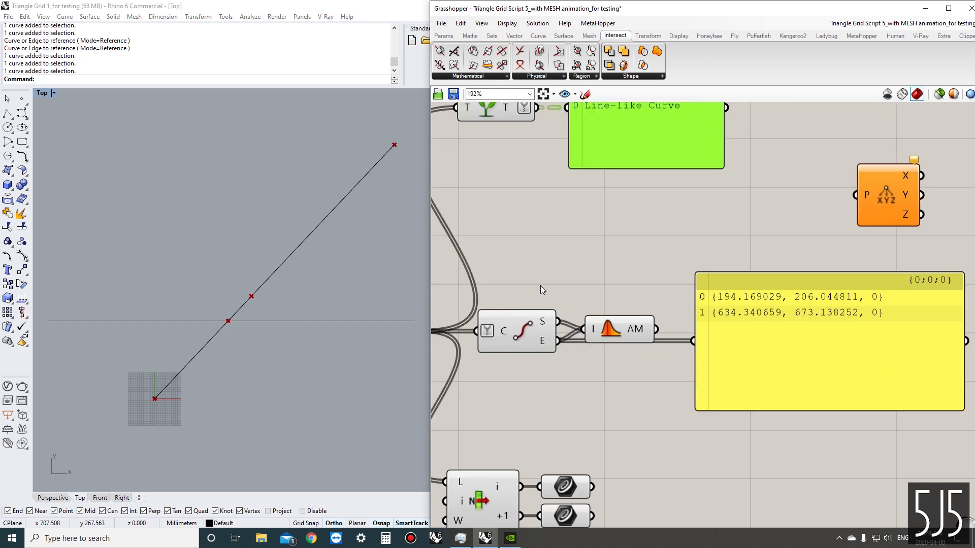
{"action": "key", "text": "ctrl+z"}
{"action": "left_click", "coordinate": [556, 388]}
Select the Average component to examine its averaged points on the diagonal segments
{"action": "scroll", "coordinate": [588, 286], "scroll_direction": "down", "scroll_amount": 2}
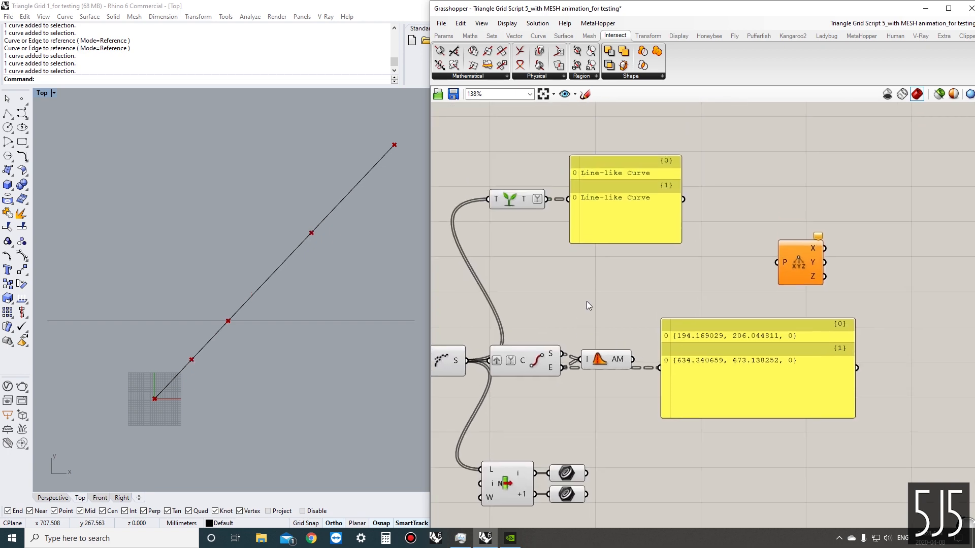
{"action": "scroll", "coordinate": [587, 300], "scroll_direction": "up", "scroll_amount": 2}
{"action": "left_click", "coordinate": [602, 376]}
{"action": "scroll", "coordinate": [578, 335], "scroll_direction": "down", "scroll_amount": 1}
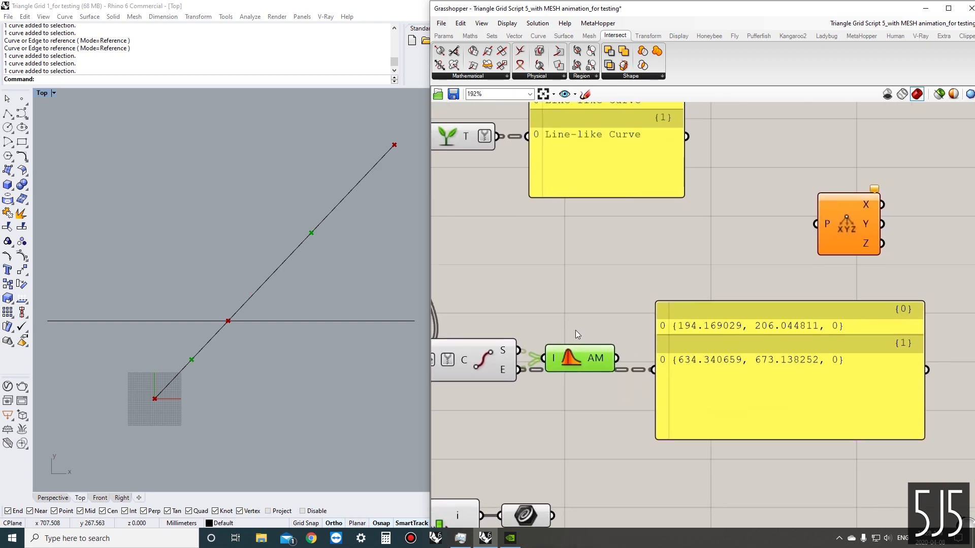
Feed the Average result into the Deconstruct component's P input and list its Z output in the Panel
{"action": "scroll", "coordinate": [675, 341], "scroll_direction": "down", "scroll_amount": 1}
{"action": "left_click_drag", "start_coordinate": [666, 333], "coordinate": [761, 373]}
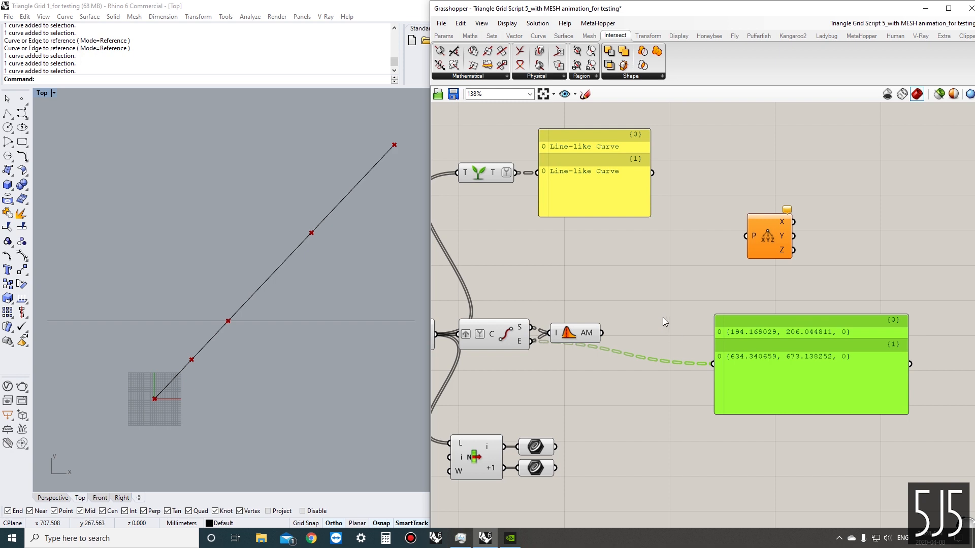
{"action": "right_click_drag", "start_coordinate": [693, 287], "coordinate": [660, 264]}
{"action": "left_click_drag", "start_coordinate": [701, 299], "coordinate": [750, 311]}
{"action": "left_click_drag", "start_coordinate": [739, 224], "coordinate": [662, 312]}
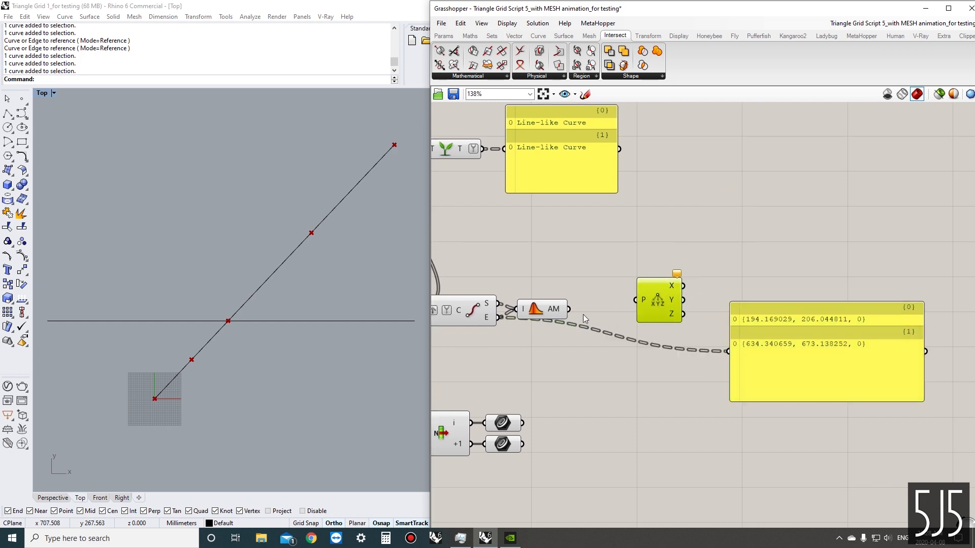
{"action": "left_click_drag", "start_coordinate": [584, 310], "coordinate": [729, 282]}
{"action": "left_click", "coordinate": [618, 355]}
{"action": "left_click_drag", "start_coordinate": [634, 309], "coordinate": [695, 295]}
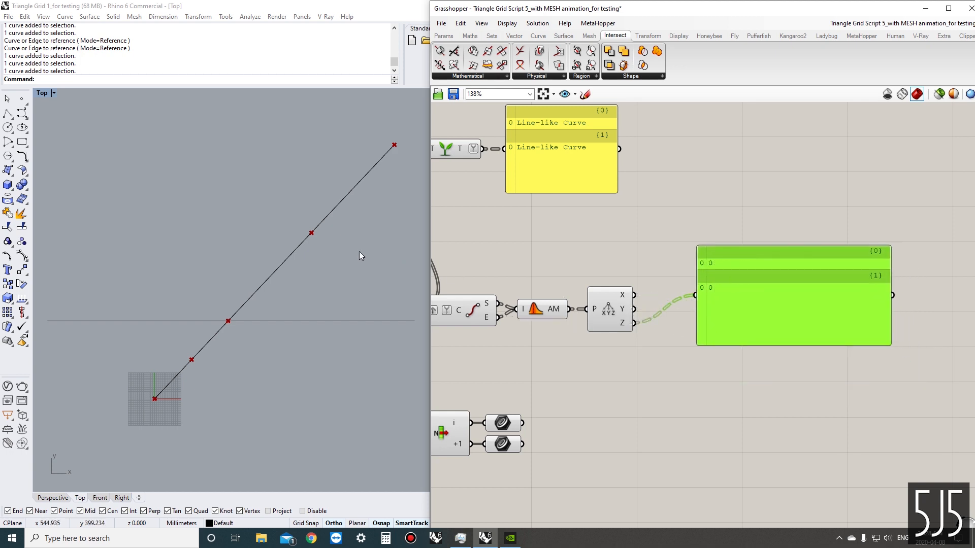
Select the Average component and the diagonal line in the viewport to examine the averaged points behind the coordinates
{"action": "left_click", "coordinate": [537, 310]}
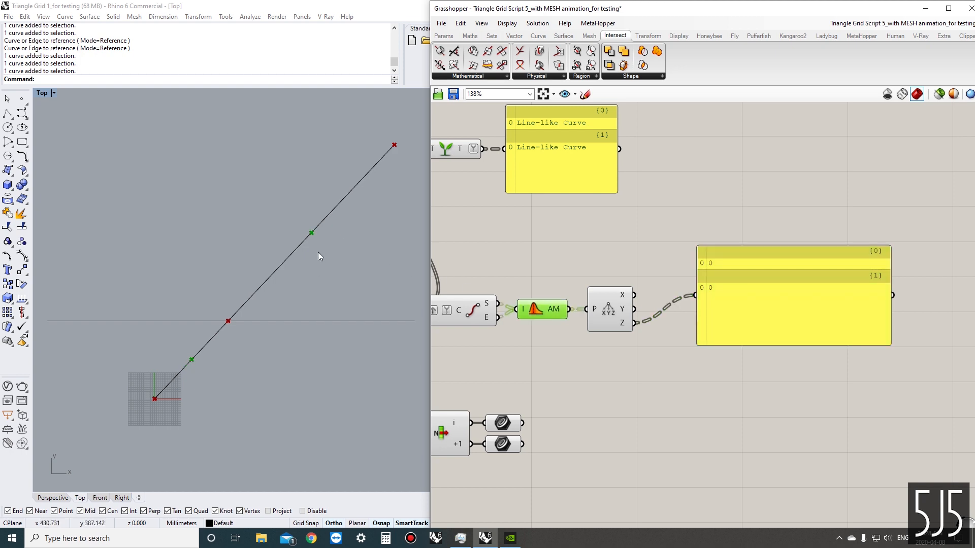
{"action": "left_click", "coordinate": [595, 312]}
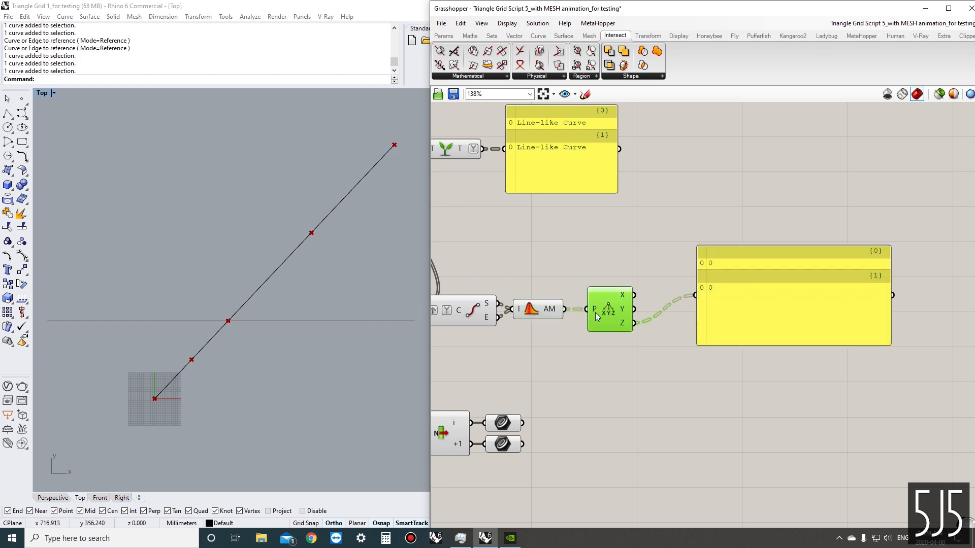
{"action": "right_click_drag", "start_coordinate": [678, 317], "coordinate": [653, 329]}
{"action": "left_click_drag", "start_coordinate": [708, 319], "coordinate": [716, 331]}
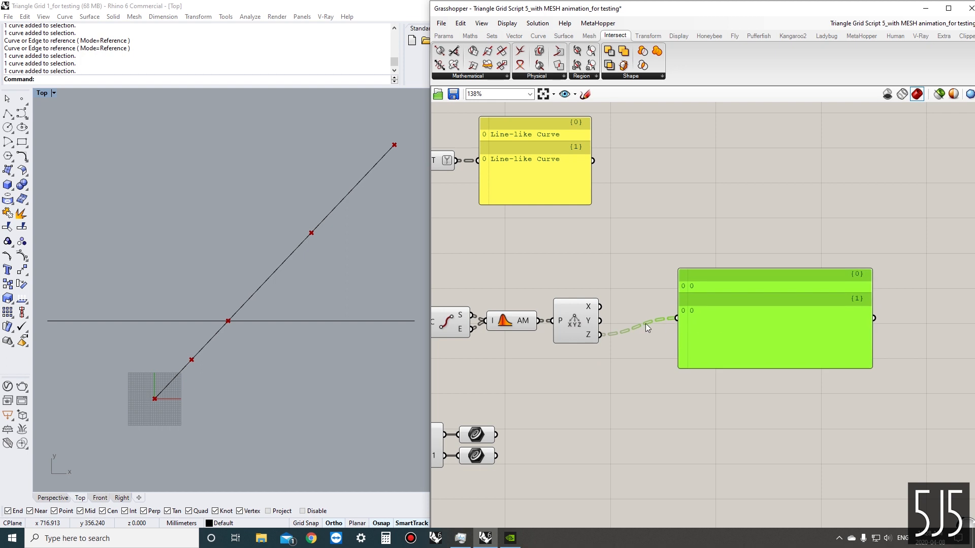
{"action": "left_click", "coordinate": [302, 245]}
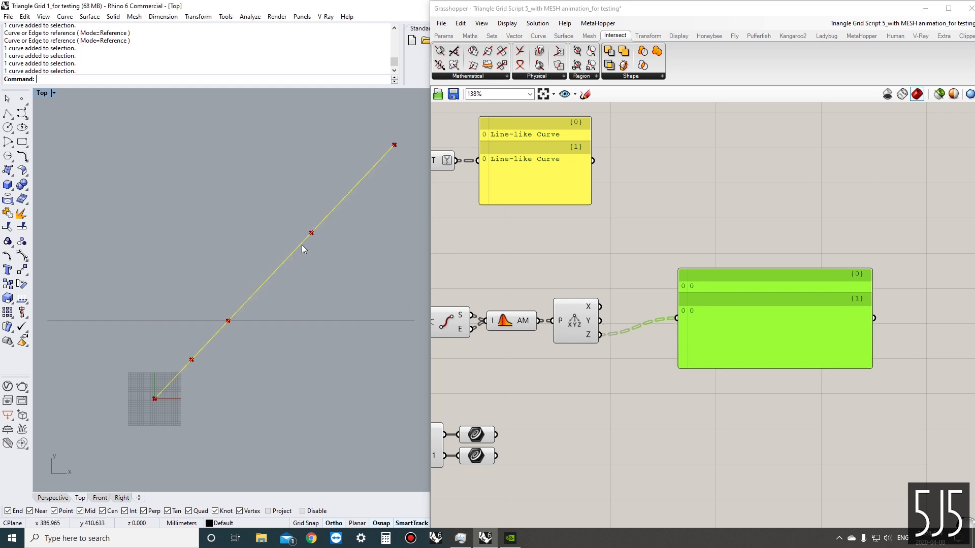
{"action": "left_click", "coordinate": [315, 263]}
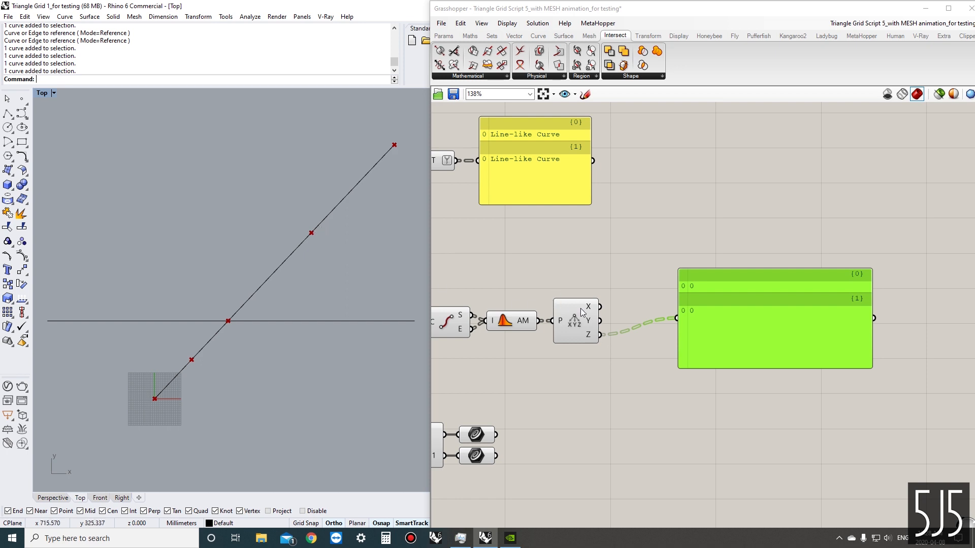
List the Deconstruct component's Y output in the Panel and move the Panel away to make room
{"action": "mouse_move", "coordinate": [590, 325]}
{"action": "left_click_drag", "start_coordinate": [600, 321], "coordinate": [677, 319]}
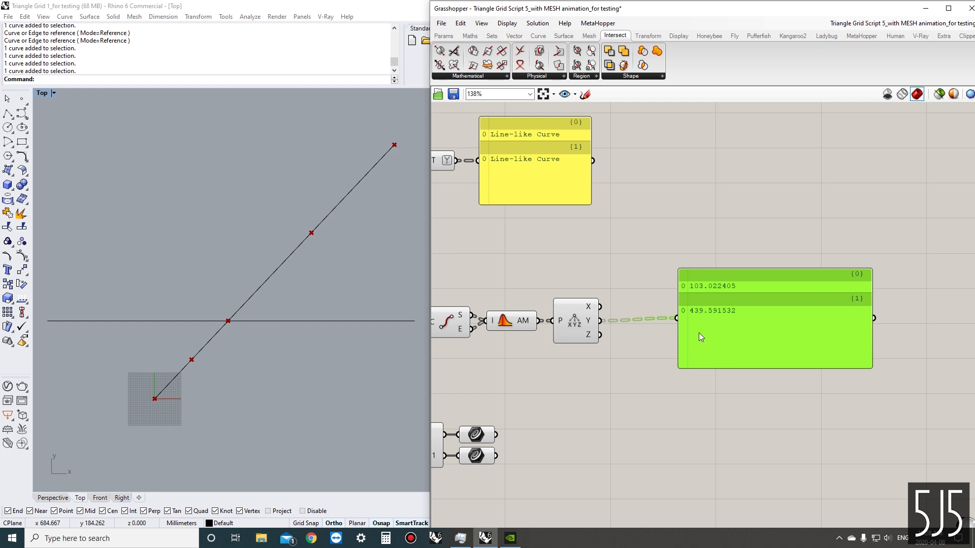
{"action": "left_click_drag", "start_coordinate": [700, 337], "coordinate": [746, 339]}
Add a Sort List component, feed its K input from the Deconstruct component's Y output, and flatten that output
{"action": "double_click", "coordinate": [644, 257]}
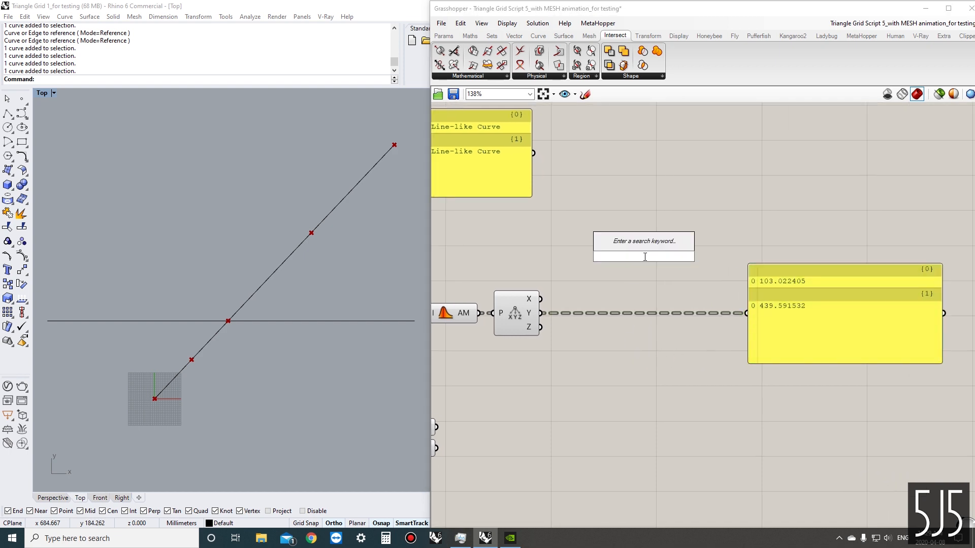
{"action": "type", "text": "sort"}
{"action": "key", "text": "Return"}
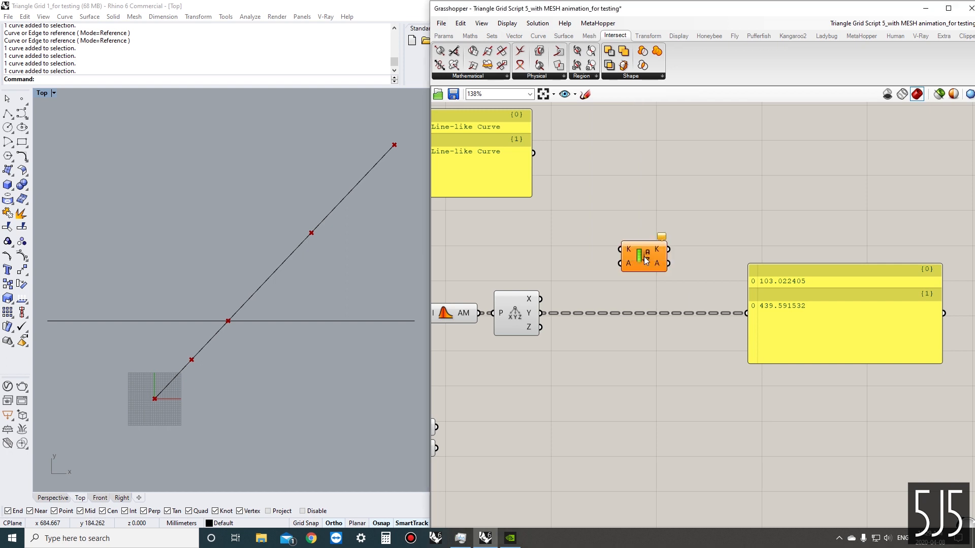
{"action": "left_click_drag", "start_coordinate": [541, 312], "coordinate": [656, 272]}
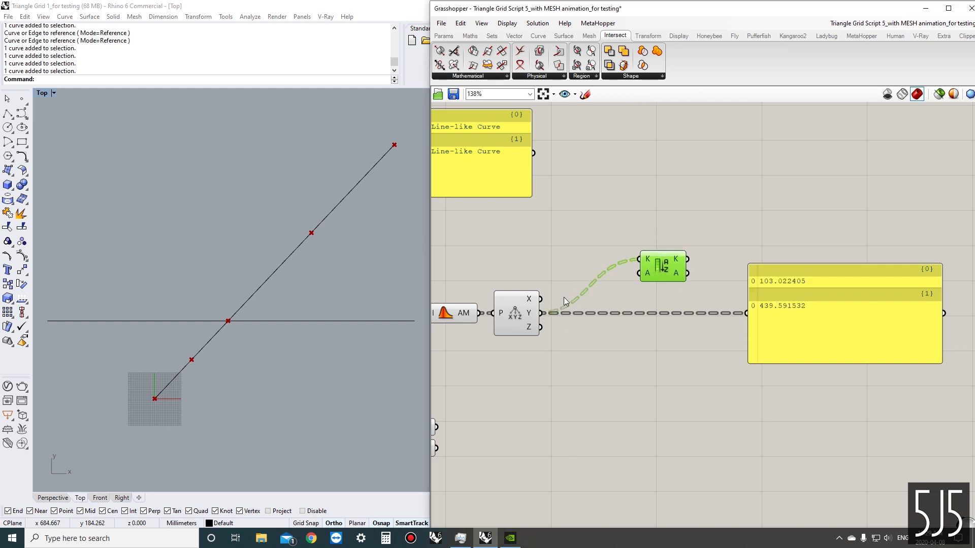
{"action": "right_click", "coordinate": [530, 314]}
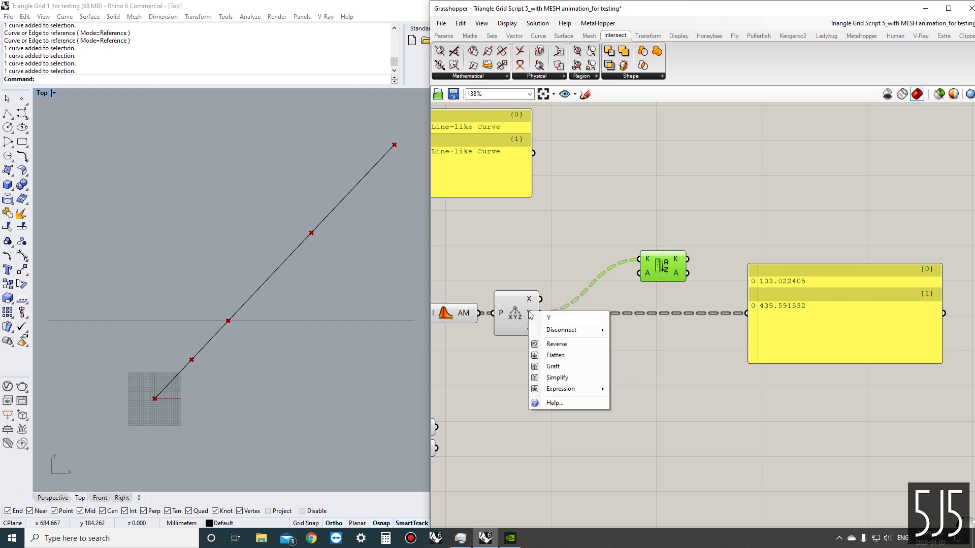
{"action": "left_click", "coordinate": [563, 355]}
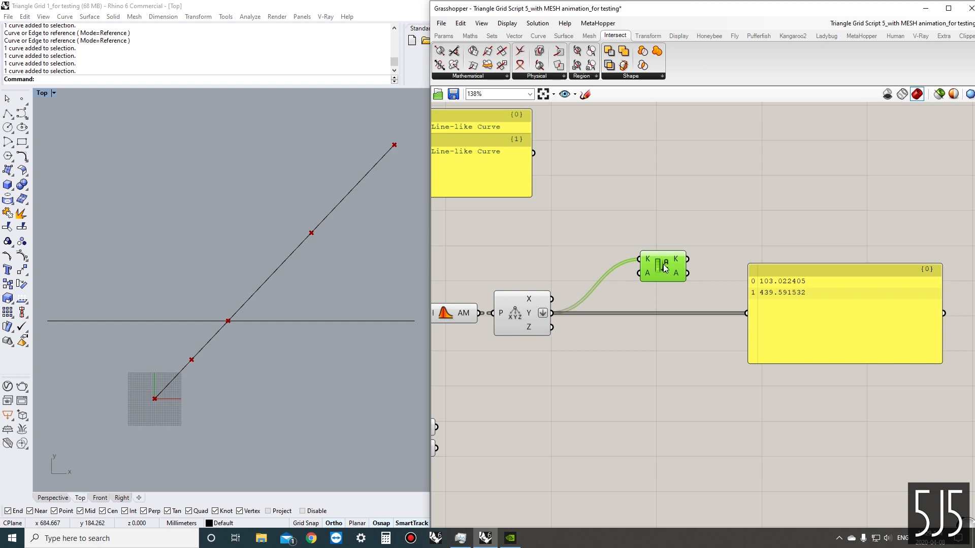
Try Sort List with Flatten off on the Y output, listing sorted K in the Panel, and restore Flatten and the Panel's Y connection
{"action": "right_click", "coordinate": [540, 315]}
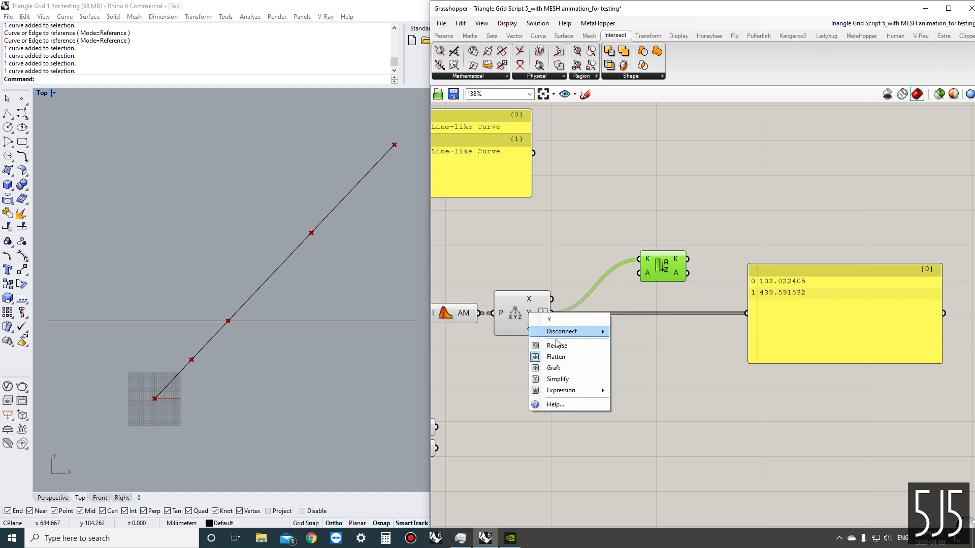
{"action": "left_click", "coordinate": [564, 360]}
{"action": "left_click_drag", "start_coordinate": [688, 269], "coordinate": [746, 313]}
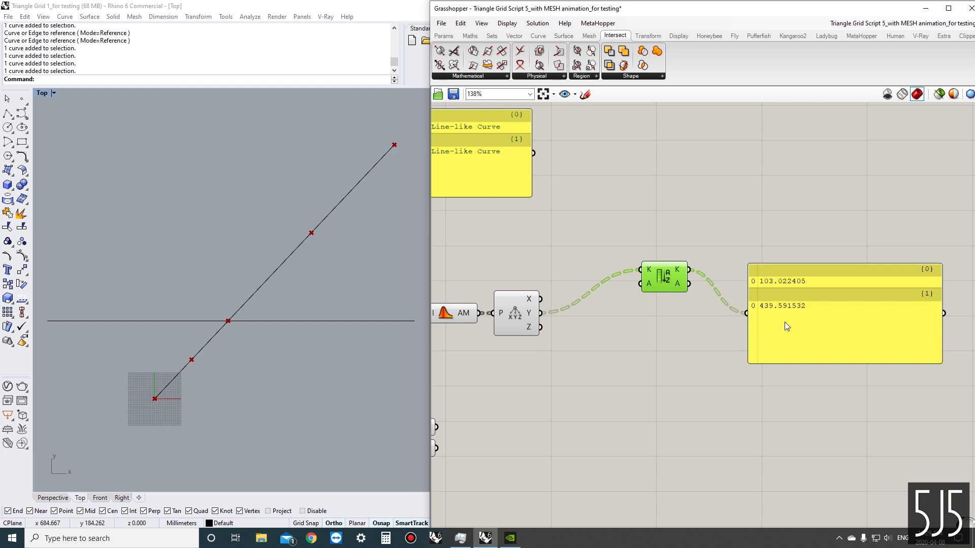
{"action": "right_click", "coordinate": [529, 313]}
{"action": "left_click", "coordinate": [570, 362]}
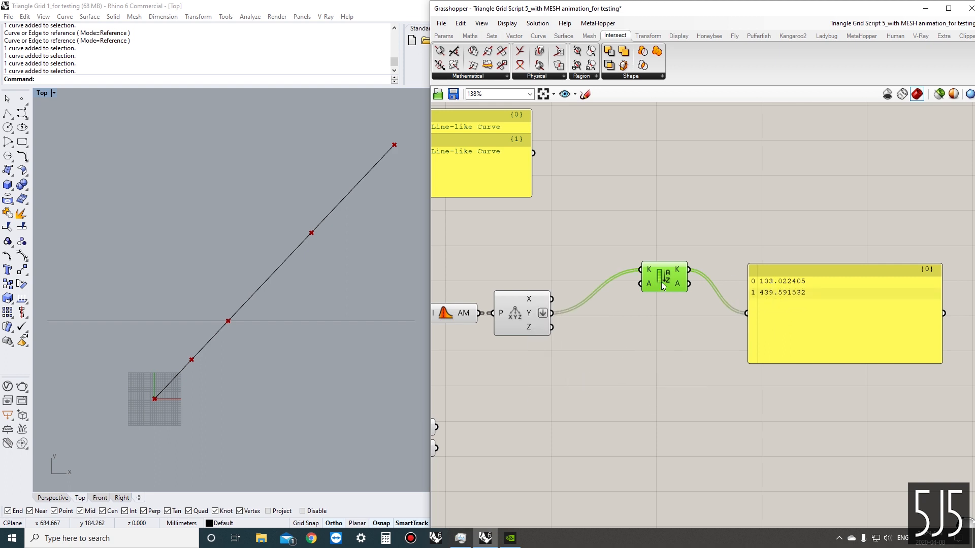
{"action": "left_click_drag", "start_coordinate": [551, 313], "coordinate": [746, 313]}
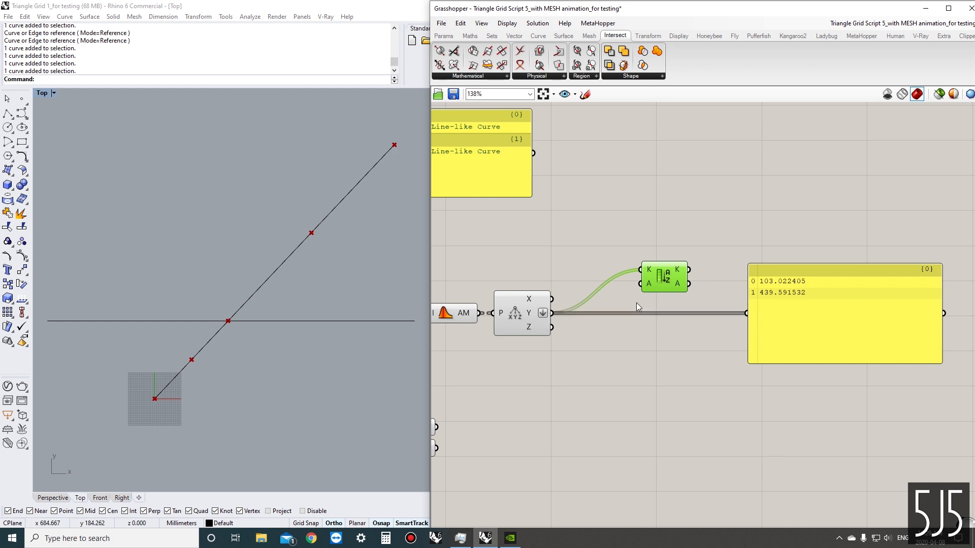
Move Sort List closer to the Deconstruct component and list its sorted K output in the Panel
{"action": "left_click_drag", "start_coordinate": [677, 281], "coordinate": [661, 293]}
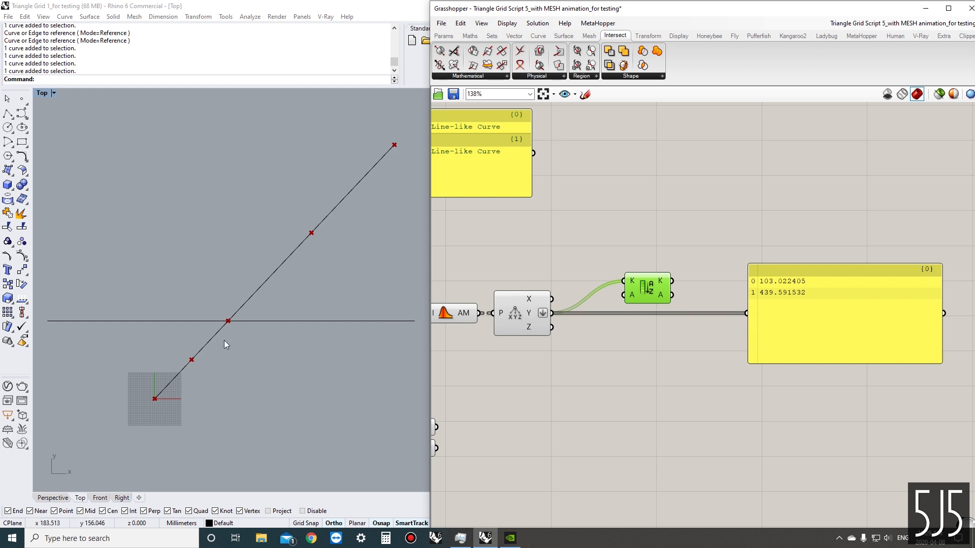
{"action": "right_click_drag", "start_coordinate": [543, 313], "coordinate": [587, 301]}
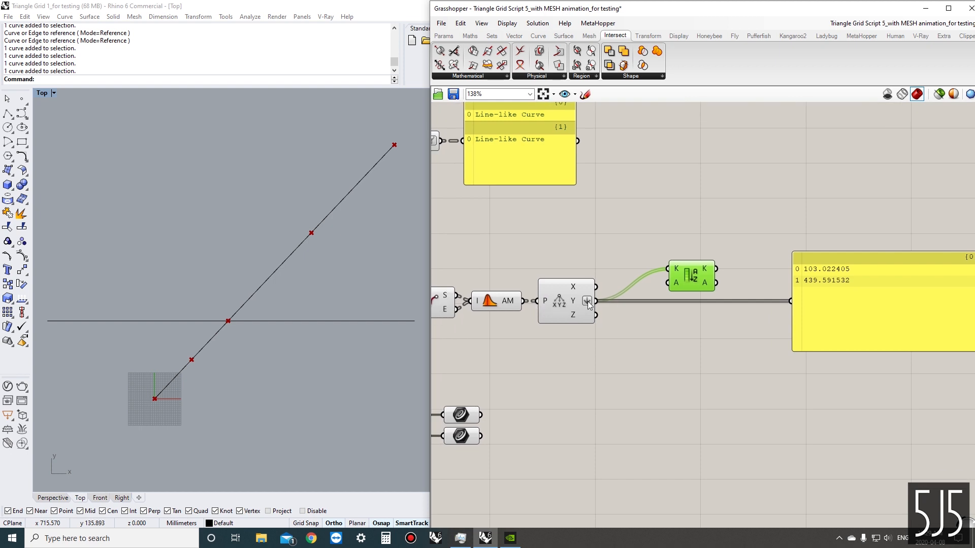
{"action": "right_click_drag", "start_coordinate": [696, 341], "coordinate": [649, 334]}
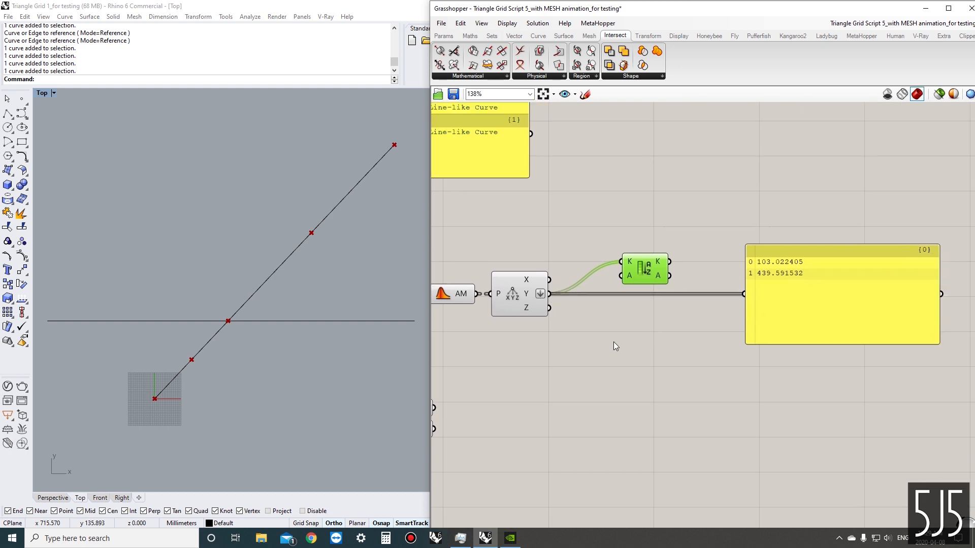
{"action": "left_click_drag", "start_coordinate": [643, 272], "coordinate": [605, 278]}
{"action": "right_click_drag", "start_coordinate": [624, 326], "coordinate": [573, 322]}
{"action": "left_click_drag", "start_coordinate": [564, 273], "coordinate": [692, 289]}
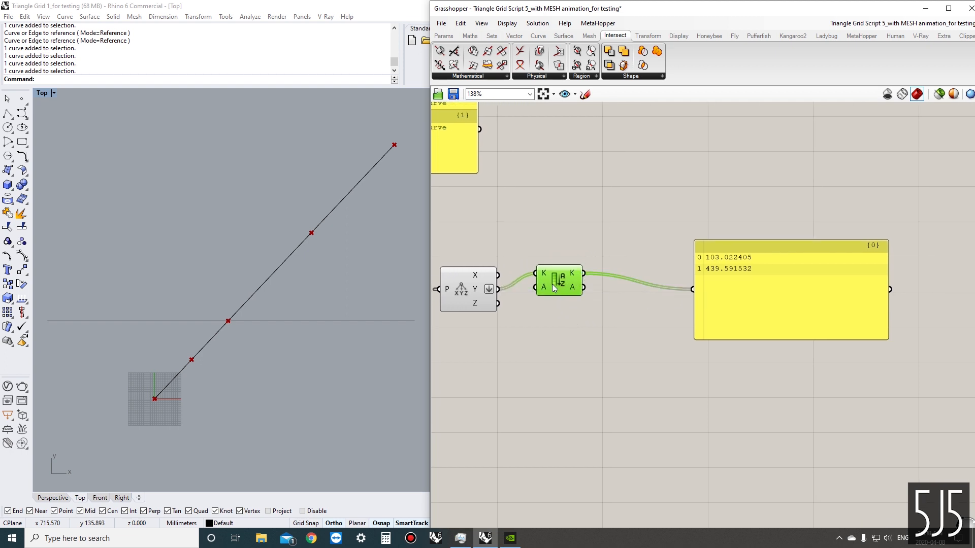
Add a Reverse List component fed by the flattened Y output and list its reversed values in the Panel
{"action": "left_click_drag", "start_coordinate": [552, 284], "coordinate": [546, 297]}
{"action": "right_click_drag", "start_coordinate": [519, 319], "coordinate": [602, 317]}
{"action": "left_click_drag", "start_coordinate": [594, 300], "coordinate": [665, 301]}
{"action": "double_click", "coordinate": [583, 339]}
{"action": "type", "text": "rev"}
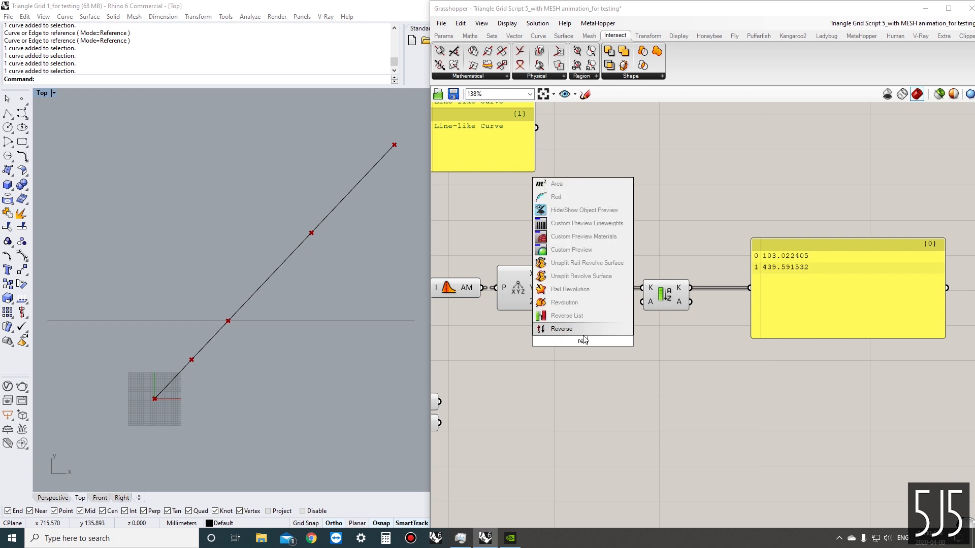
{"action": "left_click", "coordinate": [583, 316]}
{"action": "left_click_drag", "start_coordinate": [555, 288], "coordinate": [760, 293]}
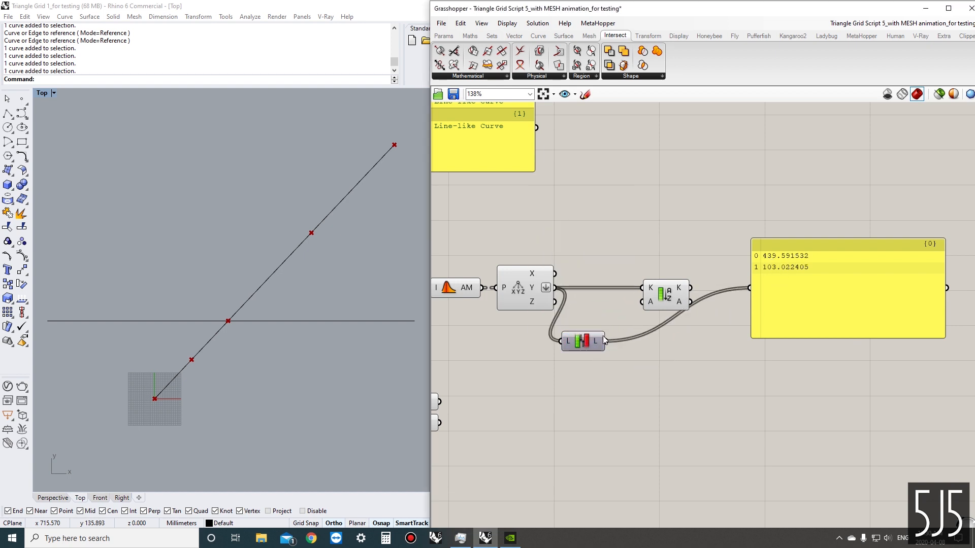
Try feeding the reversed values into Sort List, restore its direct Y connection, and delete the Reverse List component
{"action": "mouse_move", "coordinate": [589, 342]}
{"action": "left_mouse_down"}
{"action": "mouse_move", "coordinate": [642, 288]}
{"action": "mouse_move", "coordinate": [750, 288]}
{"action": "left_mouse_up"}
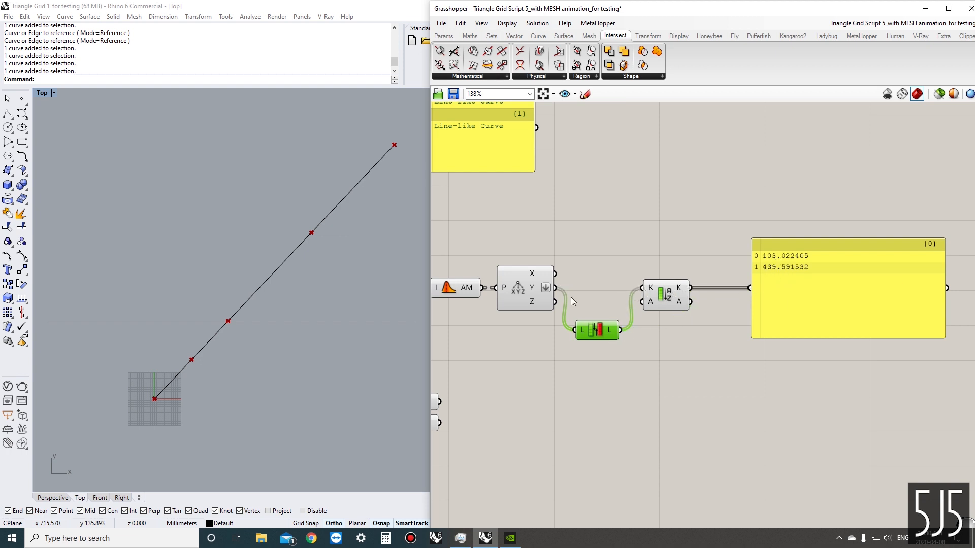
{"action": "left_click_drag", "start_coordinate": [555, 288], "coordinate": [597, 297]}
{"action": "key", "text": "Delete"}
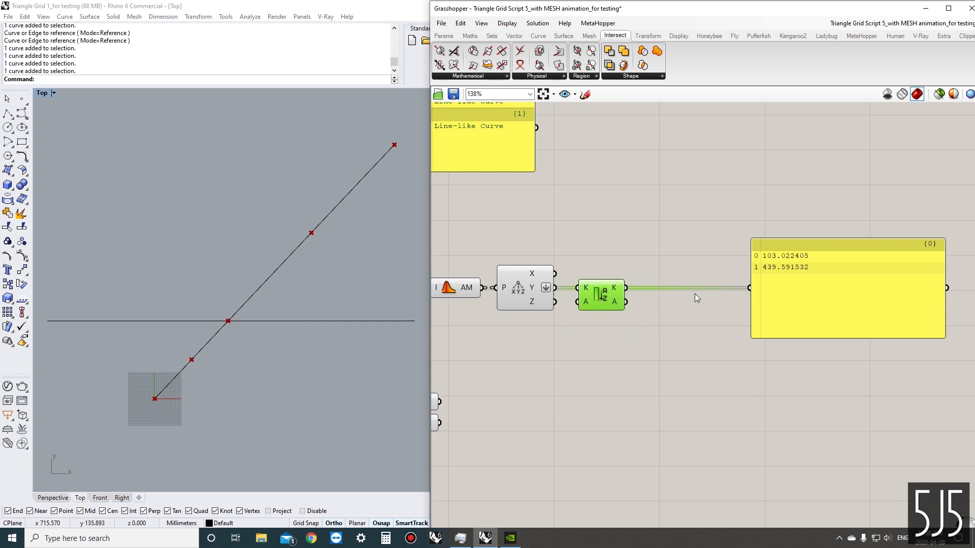
Move Sort List and the Panel close together beside the Deconstruct component
{"action": "left_click_drag", "start_coordinate": [793, 292], "coordinate": [692, 287]}
{"action": "left_click_drag", "start_coordinate": [614, 301], "coordinate": [607, 301]}
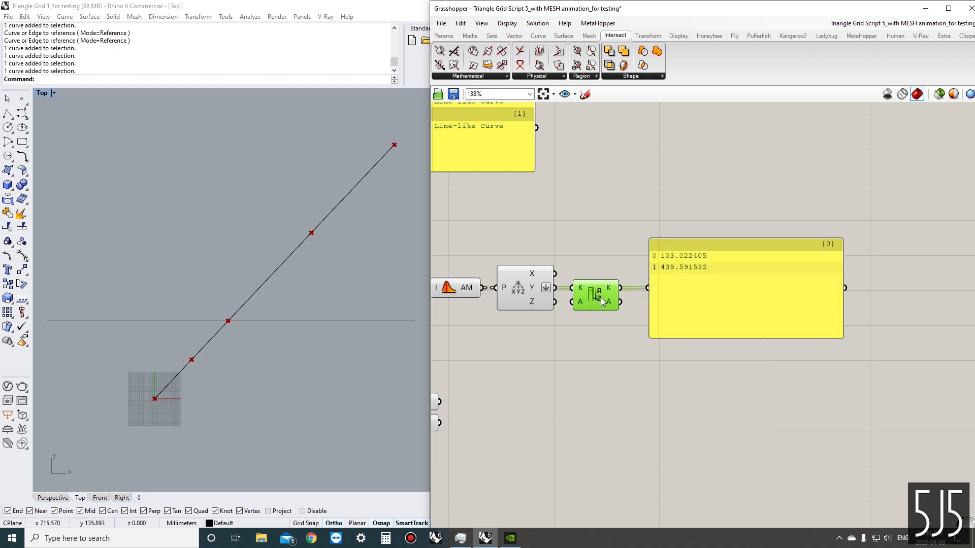
{"action": "left_click_drag", "start_coordinate": [674, 294], "coordinate": [659, 294]}
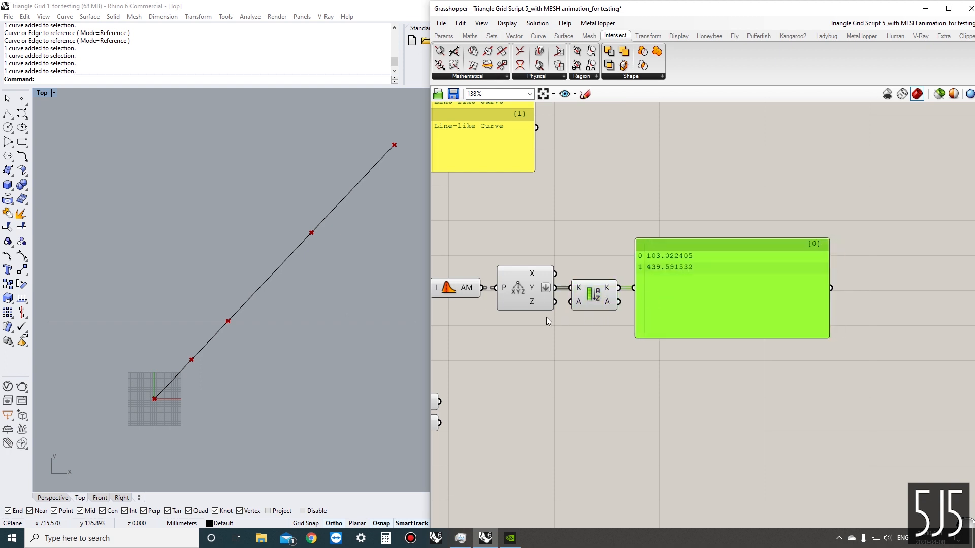
Select the horizontal line in the viewport to compare it with the sorted Y values, and deselect it
{"action": "scroll", "coordinate": [546, 317], "scroll_direction": "down", "scroll_amount": 2}
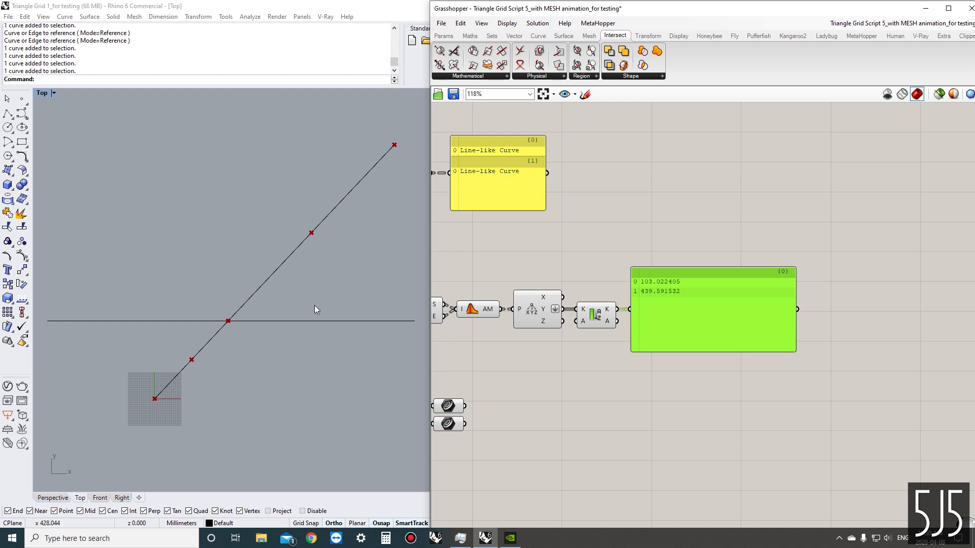
{"action": "left_click", "coordinate": [277, 320]}
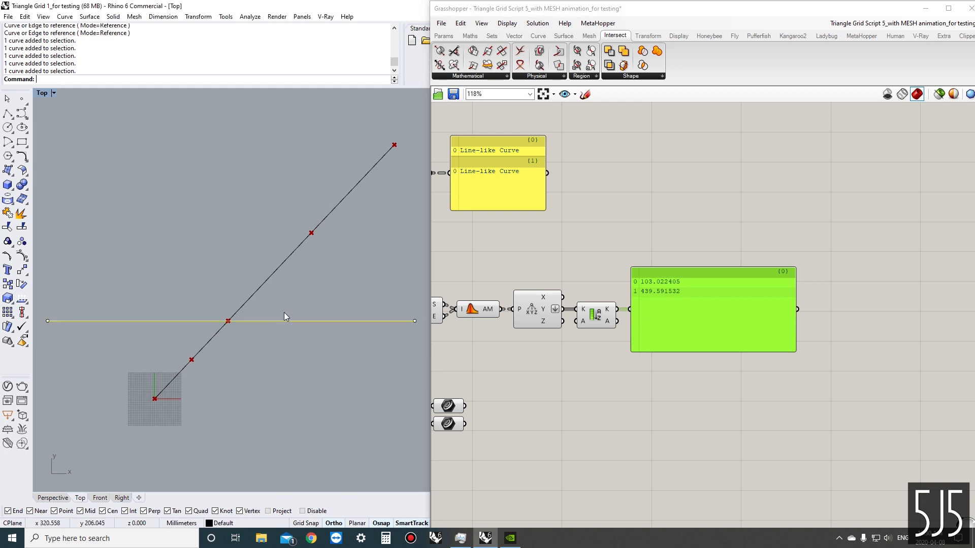
{"action": "left_click", "coordinate": [287, 309]}
{"action": "scroll", "coordinate": [555, 310], "scroll_direction": "up", "scroll_amount": 2}
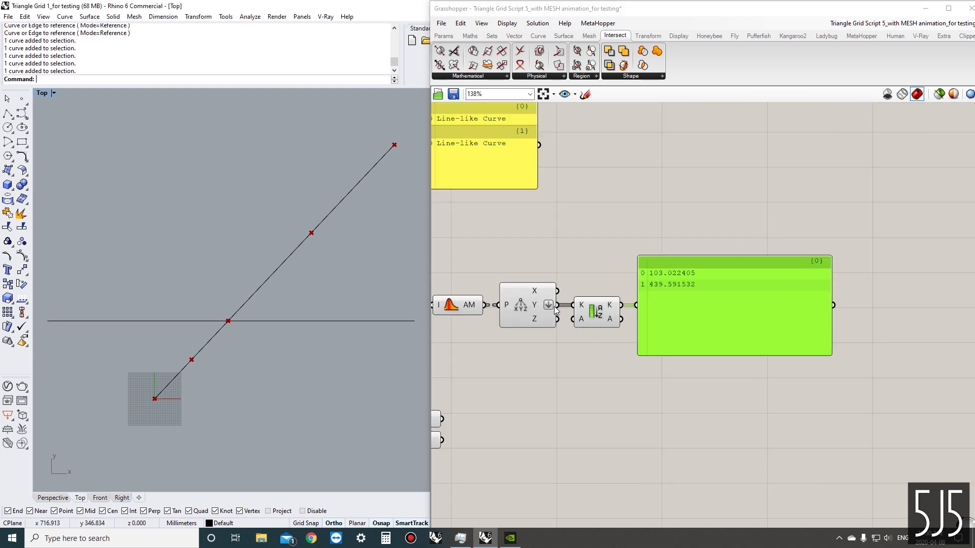
Move the Panel farther away from Sort List to leave space between them
{"action": "right_click_drag", "start_coordinate": [634, 329], "coordinate": [592, 335]}
{"action": "left_click_drag", "start_coordinate": [638, 330], "coordinate": [726, 323]}
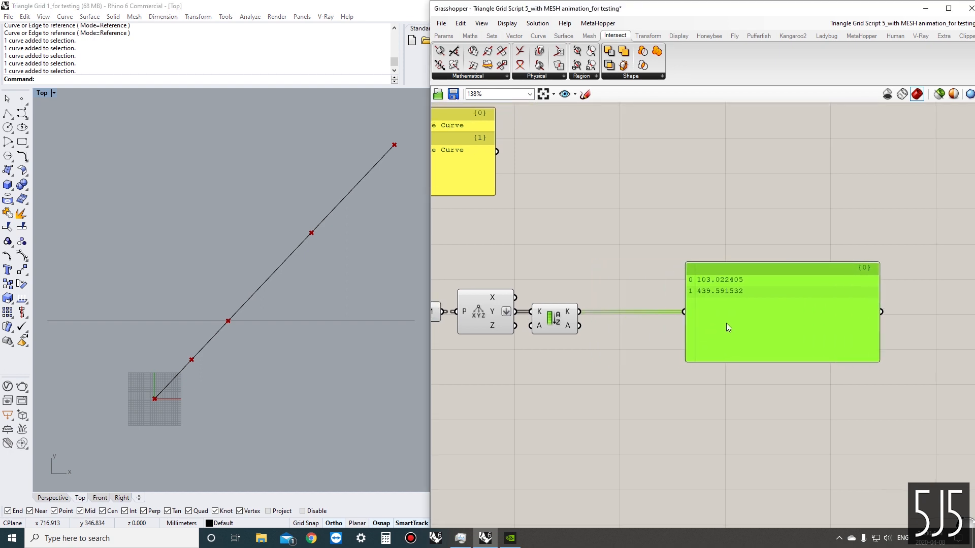
{"action": "scroll", "coordinate": [538, 346], "scroll_direction": "up", "scroll_amount": 1}
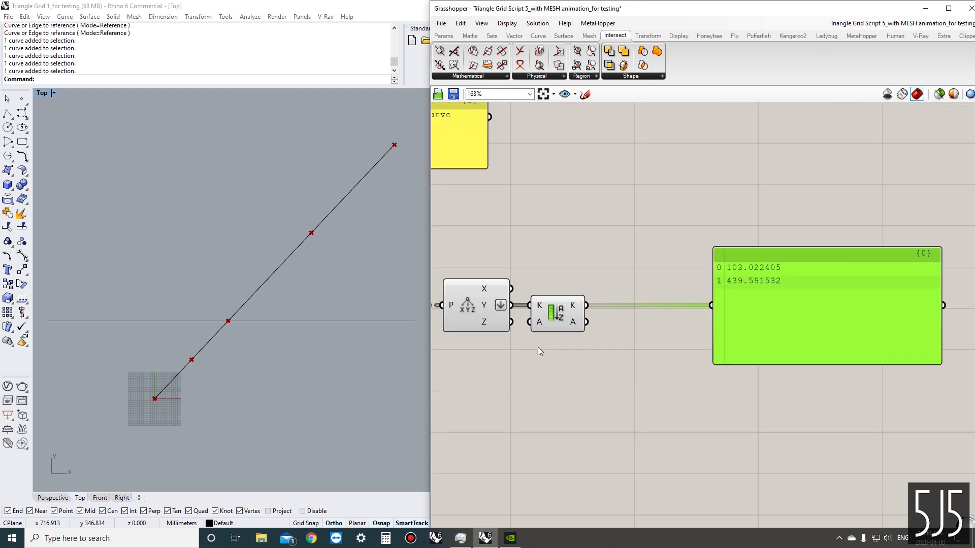
{"action": "left_click", "coordinate": [570, 307]}
{"action": "left_click_drag", "start_coordinate": [768, 318], "coordinate": [789, 321]}
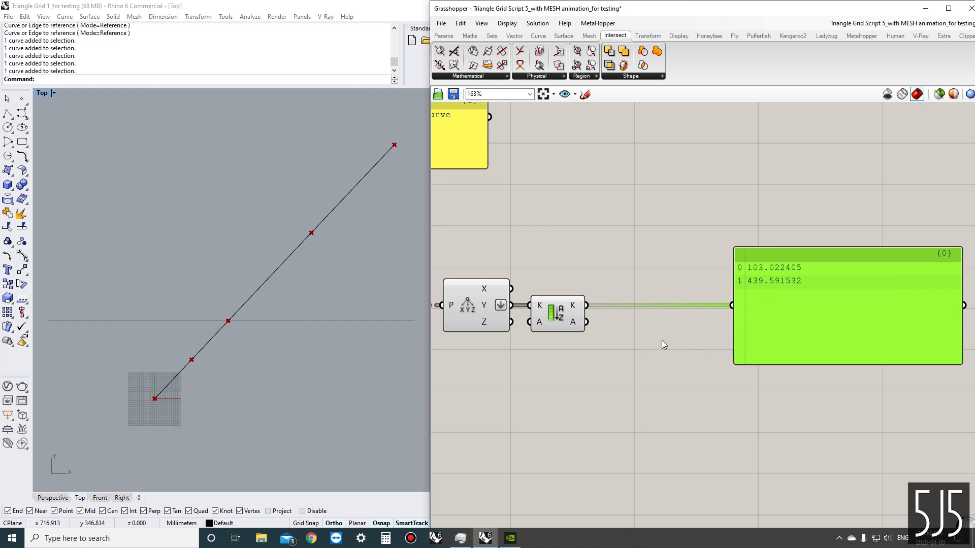
Apply Reverse to both the K and A outputs of Sort List
{"action": "right_click", "coordinate": [576, 304]}
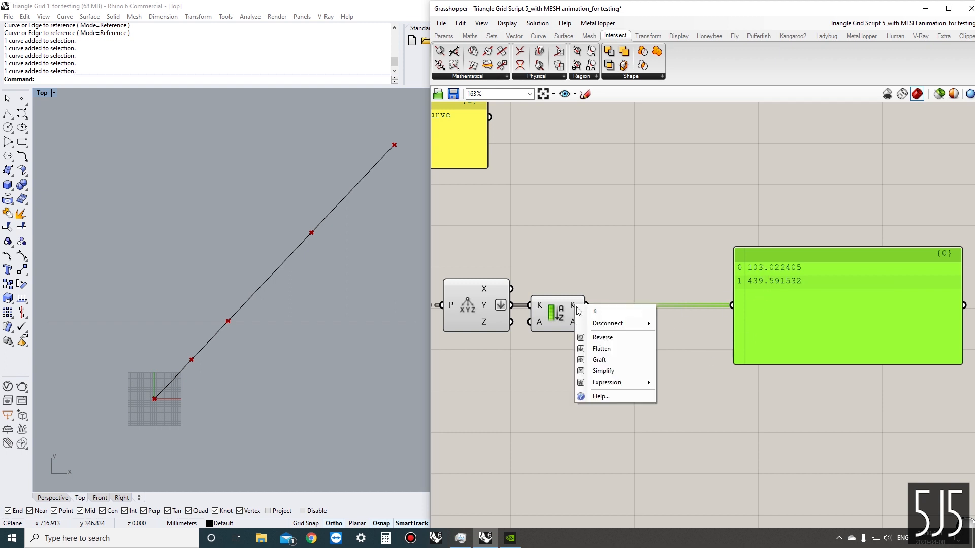
{"action": "left_click", "coordinate": [604, 338]}
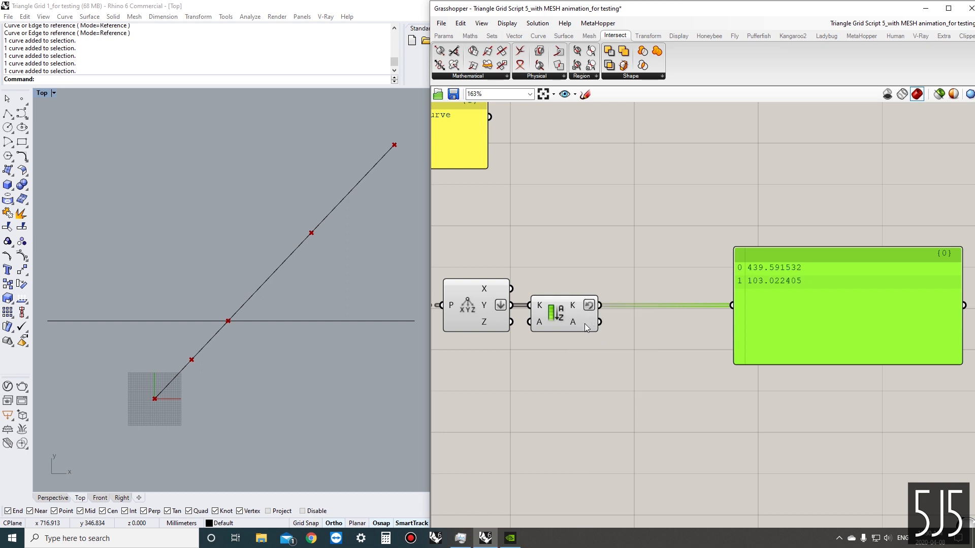
{"action": "scroll", "coordinate": [584, 324], "scroll_direction": "up", "scroll_amount": 2}
{"action": "right_click", "coordinate": [570, 321]}
{"action": "left_click", "coordinate": [604, 351]}
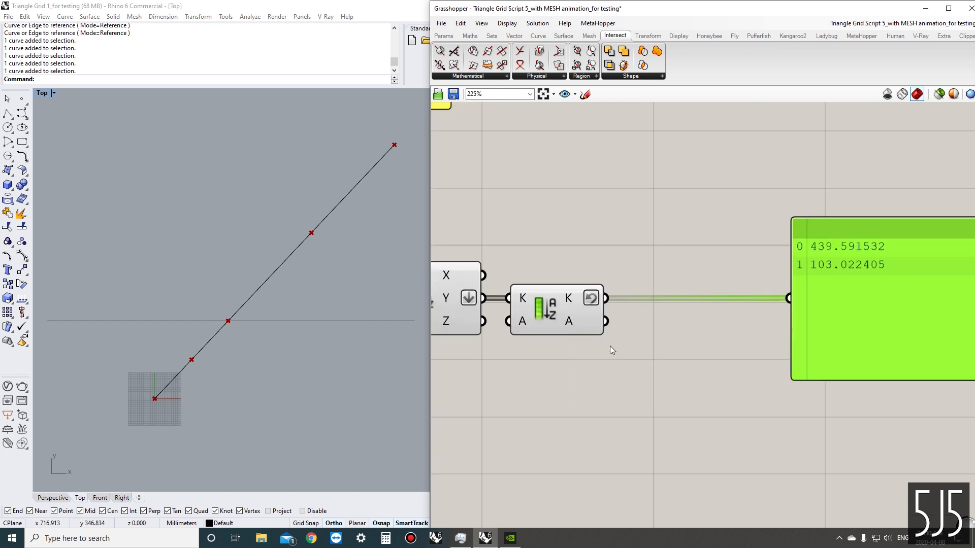
{"action": "scroll", "coordinate": [612, 345], "scroll_direction": "down", "scroll_amount": 2}
{"action": "scroll", "coordinate": [632, 326], "scroll_direction": "up", "scroll_amount": 1}
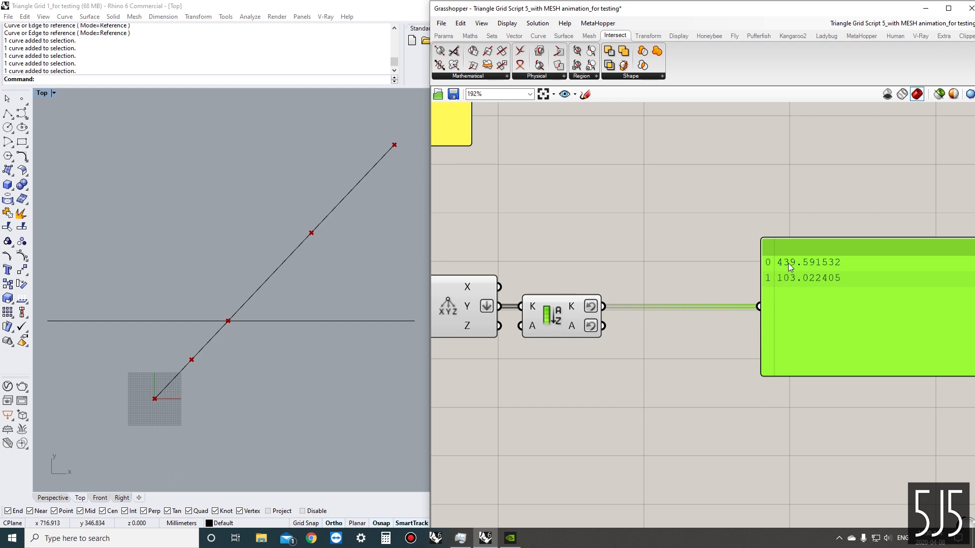
{"action": "scroll", "coordinate": [569, 356], "scroll_direction": "down", "scroll_amount": 2}
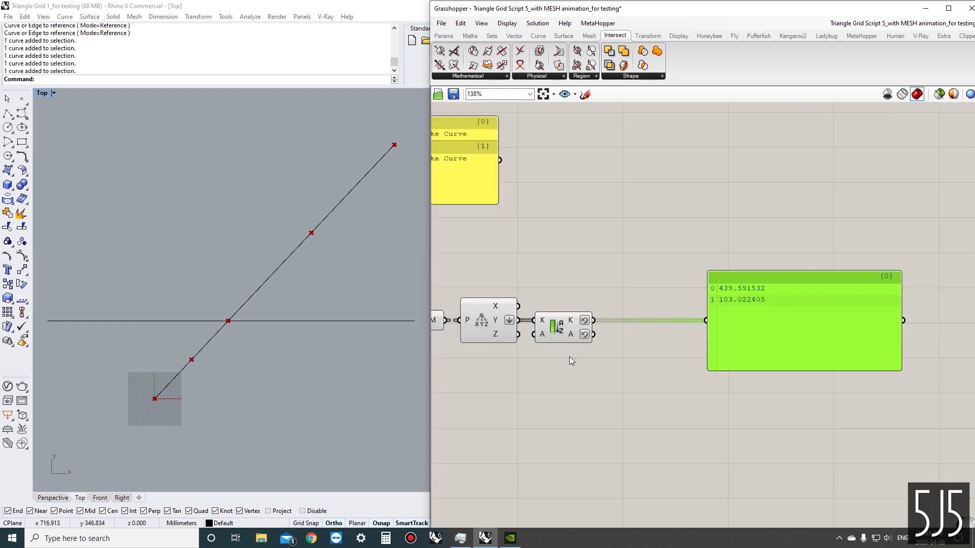
Examine Sort List's K and A inputs and read the description of the optional values input
{"action": "scroll", "coordinate": [615, 315], "scroll_direction": "up", "scroll_amount": 5}
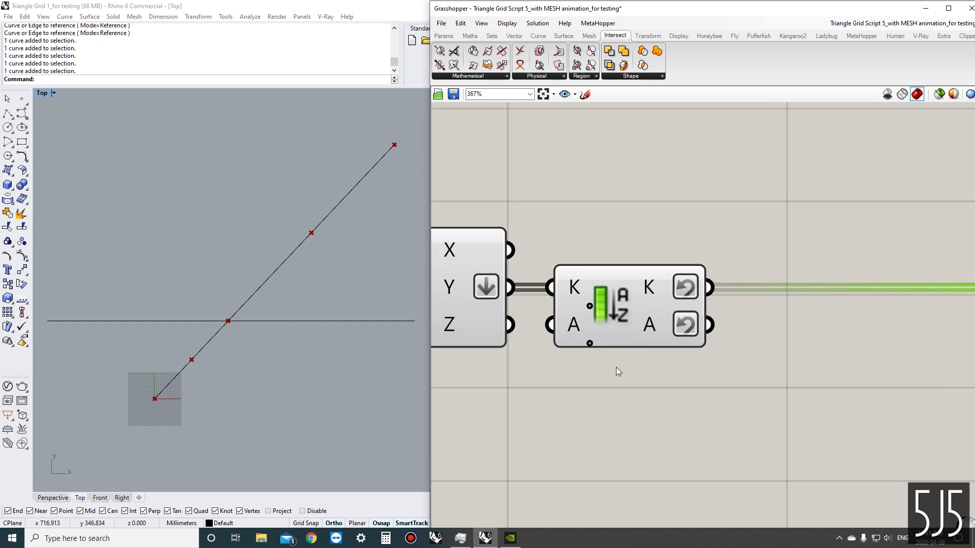
{"action": "scroll", "coordinate": [616, 367], "scroll_direction": "down", "scroll_amount": 1}
{"action": "scroll", "coordinate": [559, 341], "scroll_direction": "down", "scroll_amount": 1}
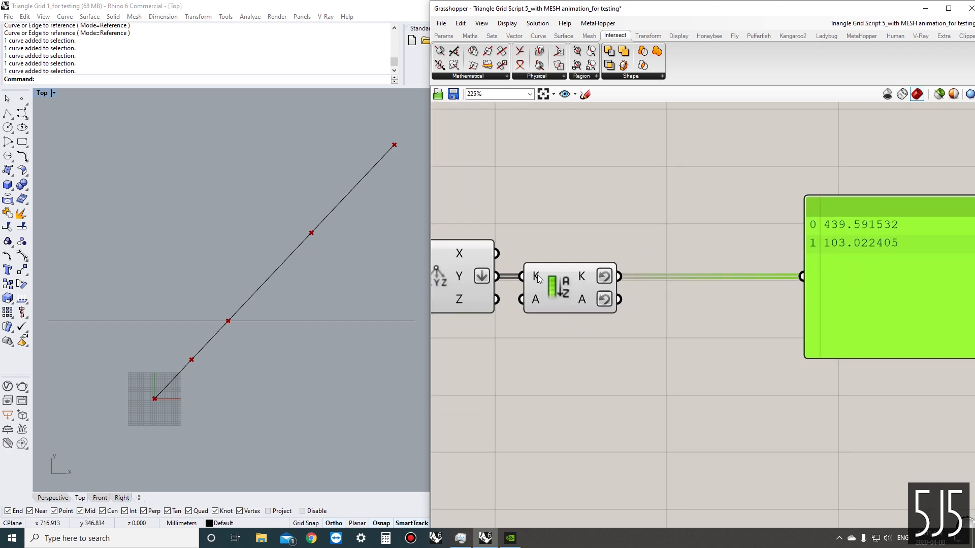
{"action": "mouse_move", "coordinate": [538, 279]}
{"action": "scroll", "coordinate": [584, 280], "scroll_direction": "up", "scroll_amount": 2}
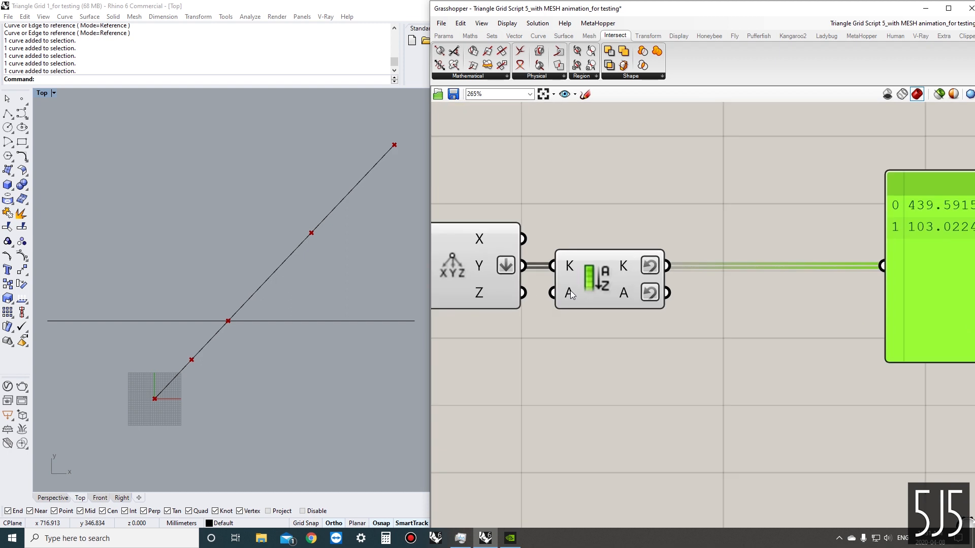
{"action": "mouse_move", "coordinate": [570, 294]}
{"action": "scroll", "coordinate": [598, 270], "scroll_direction": "up", "scroll_amount": 2}
{"action": "mouse_move", "coordinate": [564, 263]}
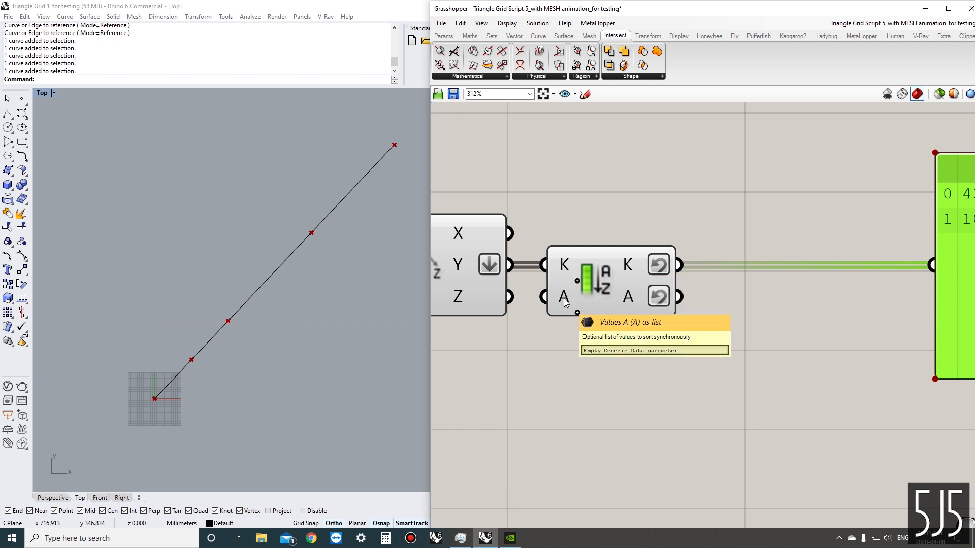
{"action": "scroll", "coordinate": [604, 307], "scroll_direction": "down", "scroll_amount": 2}
{"action": "scroll", "coordinate": [605, 309], "scroll_direction": "down", "scroll_amount": 4}
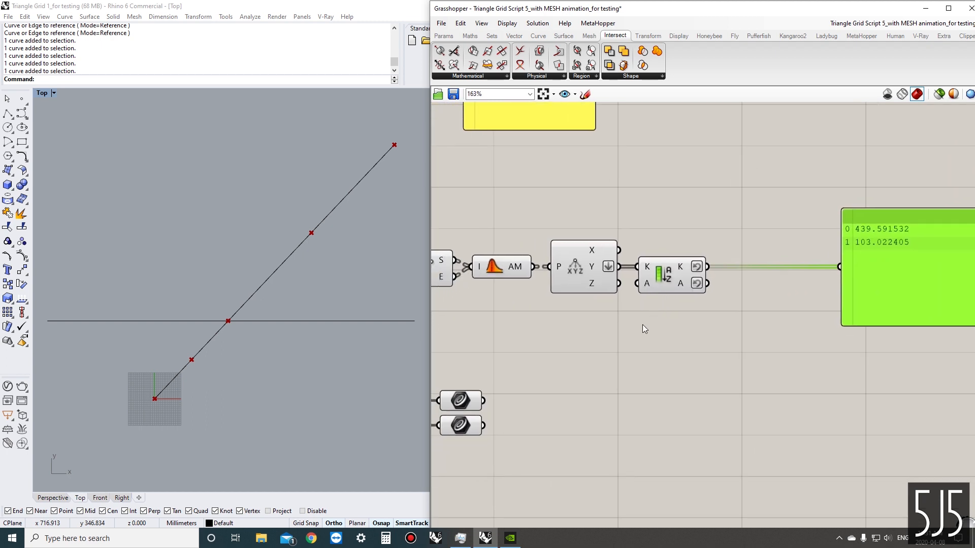
Feed the Shatter component's segments output into Sort List's A input so the curves sort by the Y keys
{"action": "right_click_drag", "start_coordinate": [591, 349], "coordinate": [638, 315]}
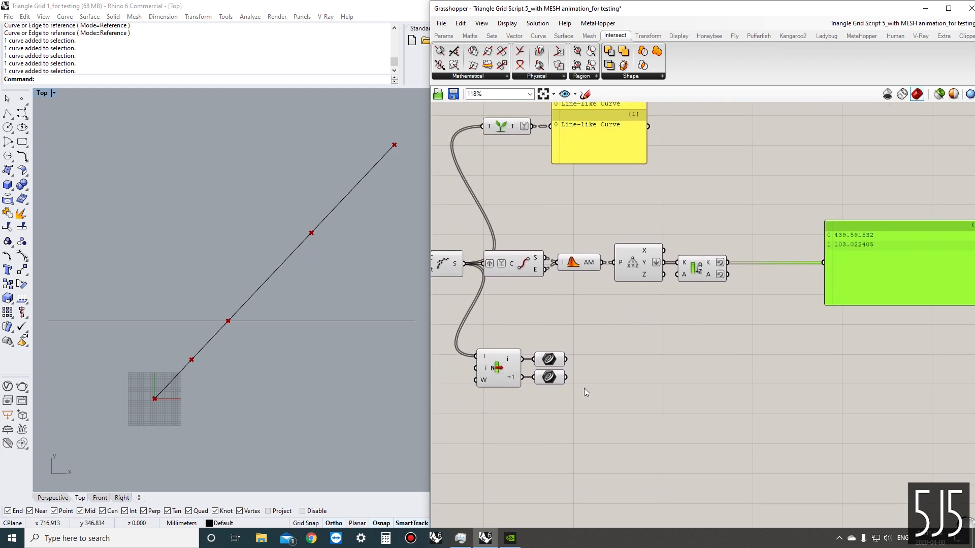
{"action": "right_click_drag", "start_coordinate": [634, 328], "coordinate": [609, 334]}
{"action": "right_click_drag", "start_coordinate": [574, 304], "coordinate": [583, 306]}
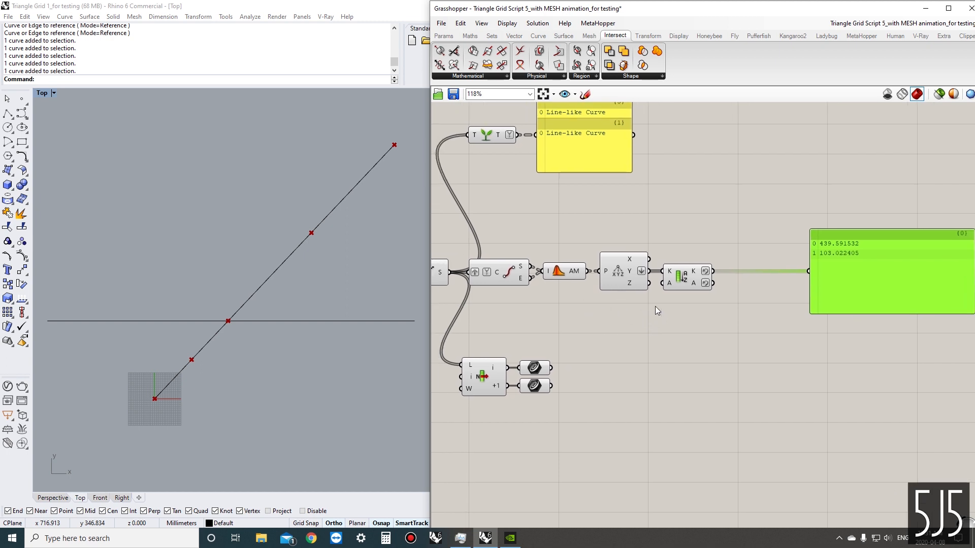
{"action": "right_click_drag", "start_coordinate": [654, 306], "coordinate": [648, 302]}
{"action": "scroll", "coordinate": [647, 275], "scroll_direction": "up", "scroll_amount": 2}
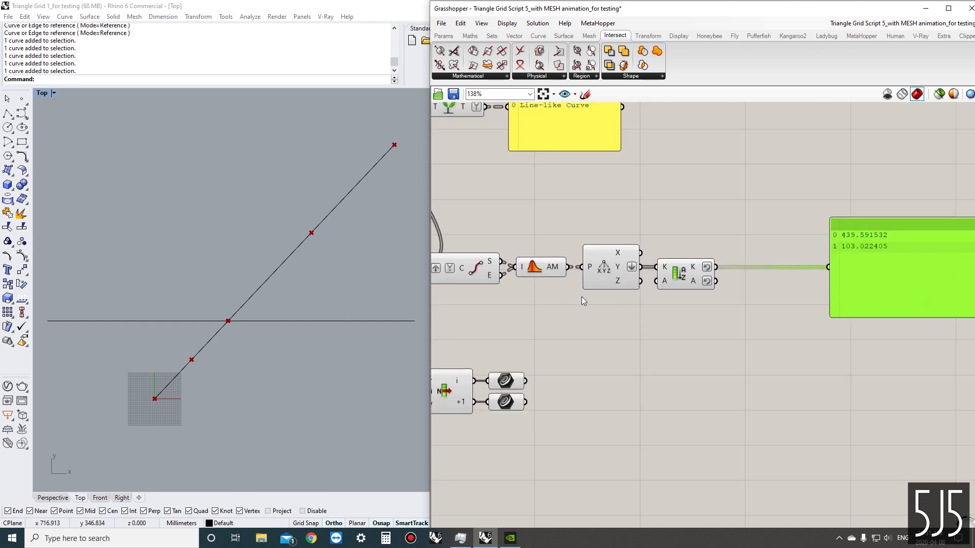
{"action": "scroll", "coordinate": [582, 287], "scroll_direction": "down", "scroll_amount": 2}
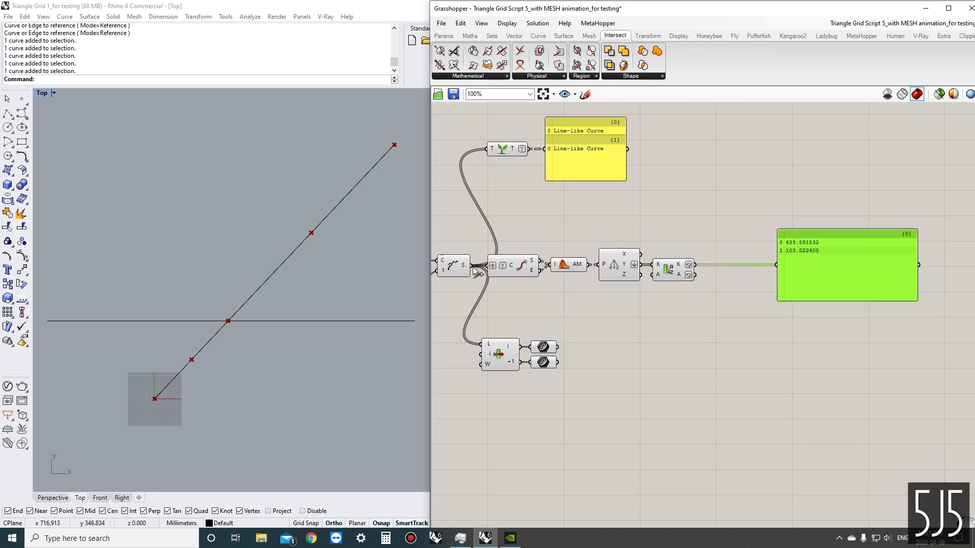
{"action": "left_click_drag", "start_coordinate": [474, 269], "coordinate": [655, 276]}
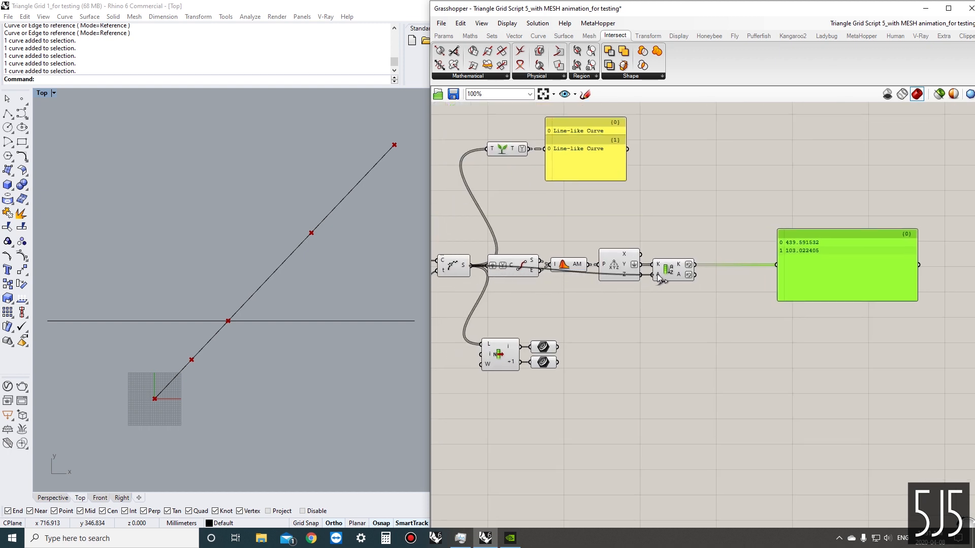
{"action": "scroll", "coordinate": [657, 275], "scroll_direction": "up", "scroll_amount": 4}
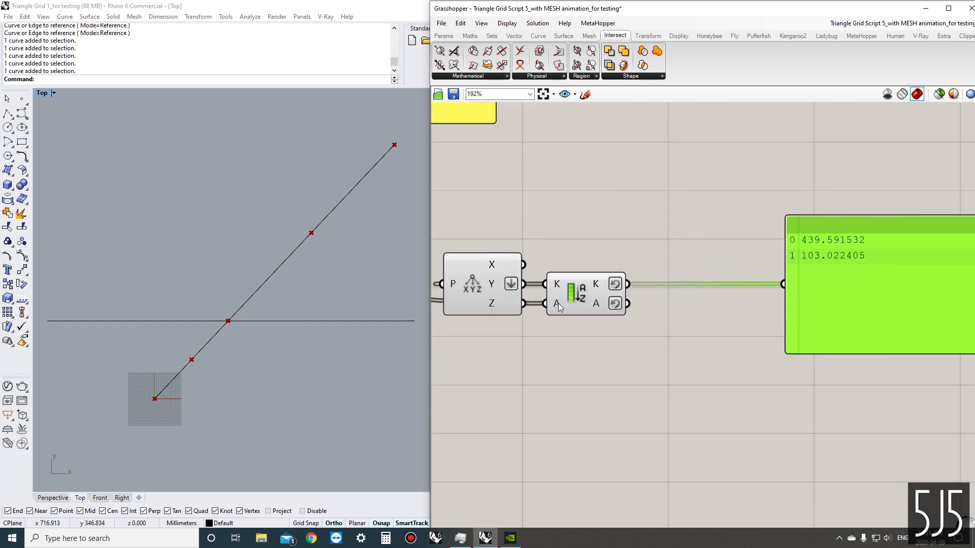
{"action": "right_click", "coordinate": [559, 304]}
{"action": "left_click", "coordinate": [551, 328]}
{"action": "right_click_drag", "start_coordinate": [558, 317], "coordinate": [529, 322]}
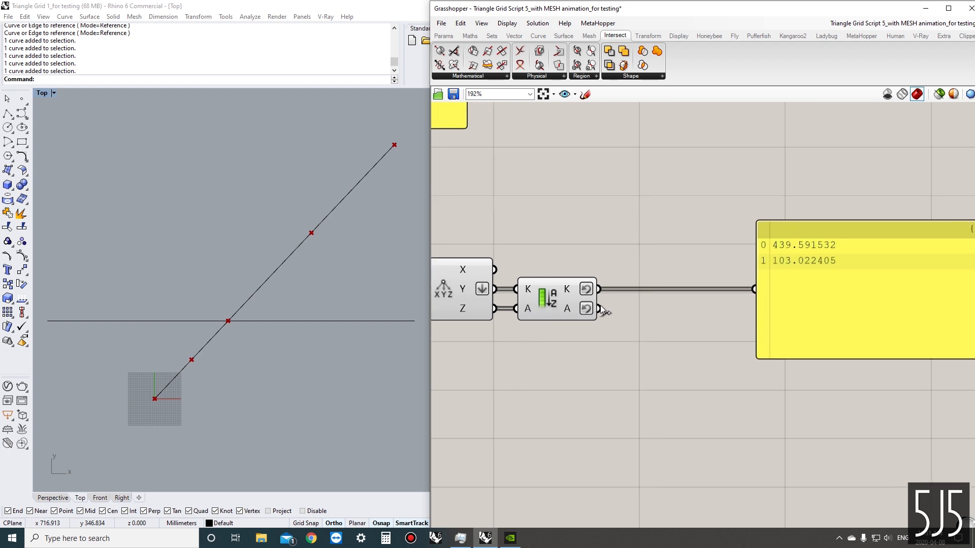
Feed the Panel from Sort List's A output, comparing the sorted curves with the sorted K values
{"action": "left_click_drag", "start_coordinate": [600, 310], "coordinate": [745, 294]}
{"action": "right_click_drag", "start_coordinate": [695, 304], "coordinate": [659, 316]}
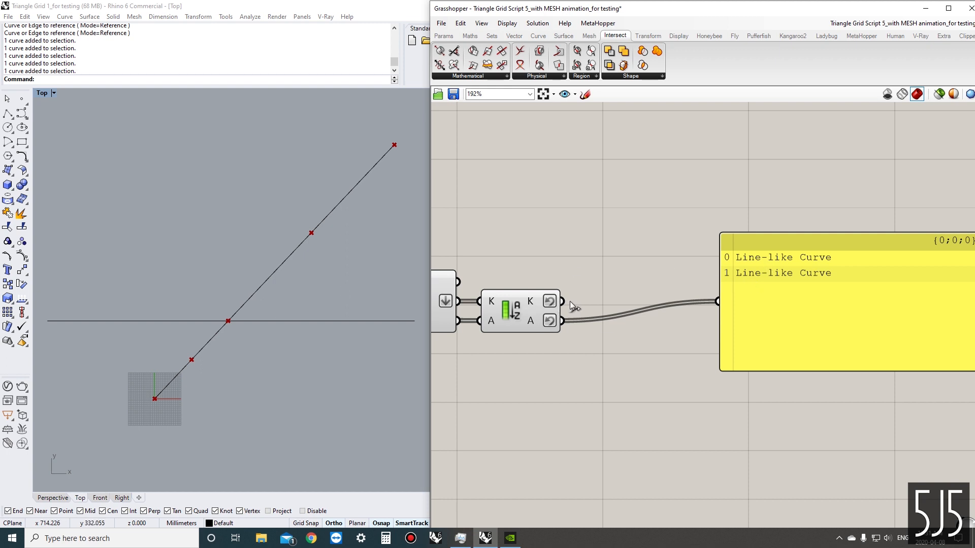
{"action": "left_click_drag", "start_coordinate": [564, 302], "coordinate": [717, 301]}
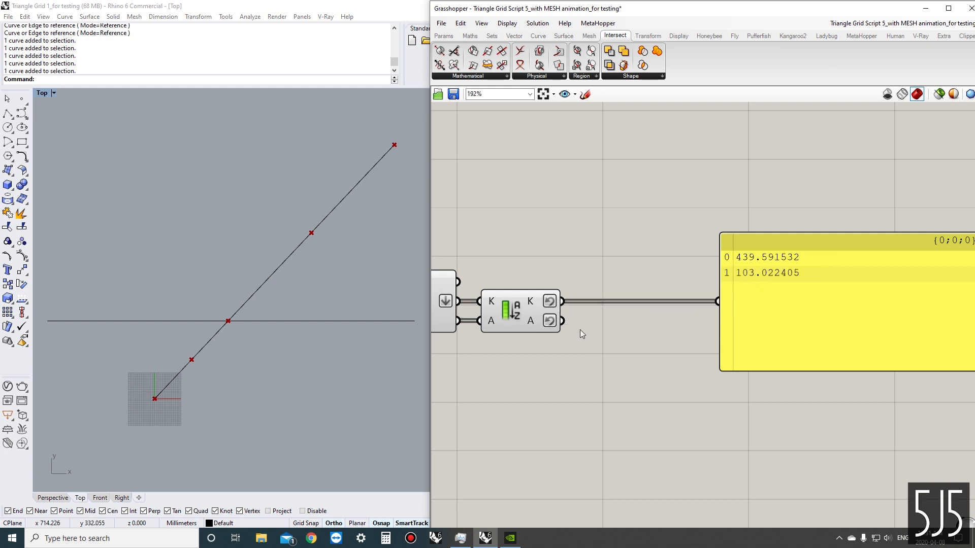
{"action": "left_click_drag", "start_coordinate": [634, 313], "coordinate": [649, 316]}
{"action": "left_click_drag", "start_coordinate": [565, 322], "coordinate": [712, 308]}
Add a List Item component beside Sort List and feed its L input from Sort List's A output
{"action": "scroll", "coordinate": [712, 308], "scroll_direction": "down", "scroll_amount": 2}
{"action": "right_click_drag", "start_coordinate": [712, 308], "coordinate": [641, 291]}
{"action": "left_click_drag", "start_coordinate": [663, 300], "coordinate": [746, 300]}
{"action": "double_click", "coordinate": [633, 324]}
{"action": "type", "text": "l"}
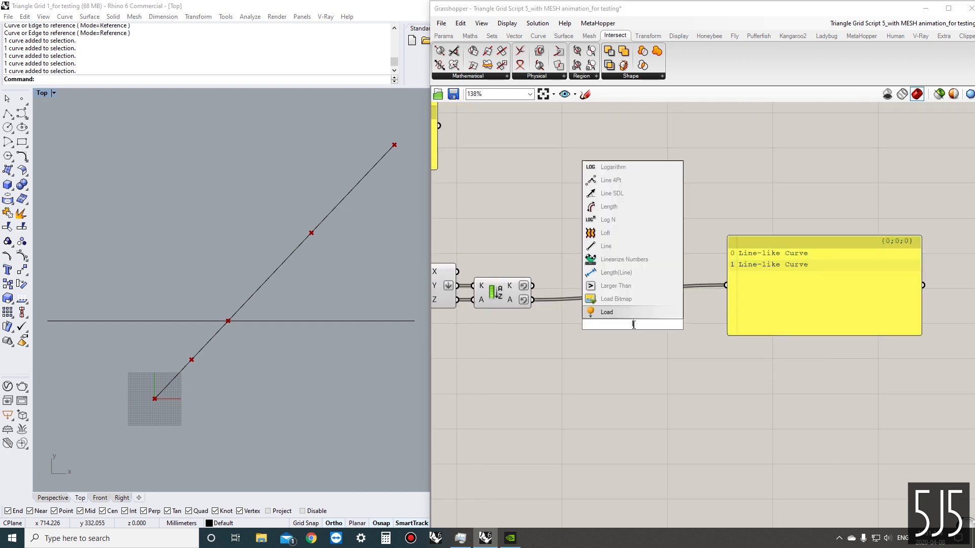
{"action": "type", "text": "tem"}
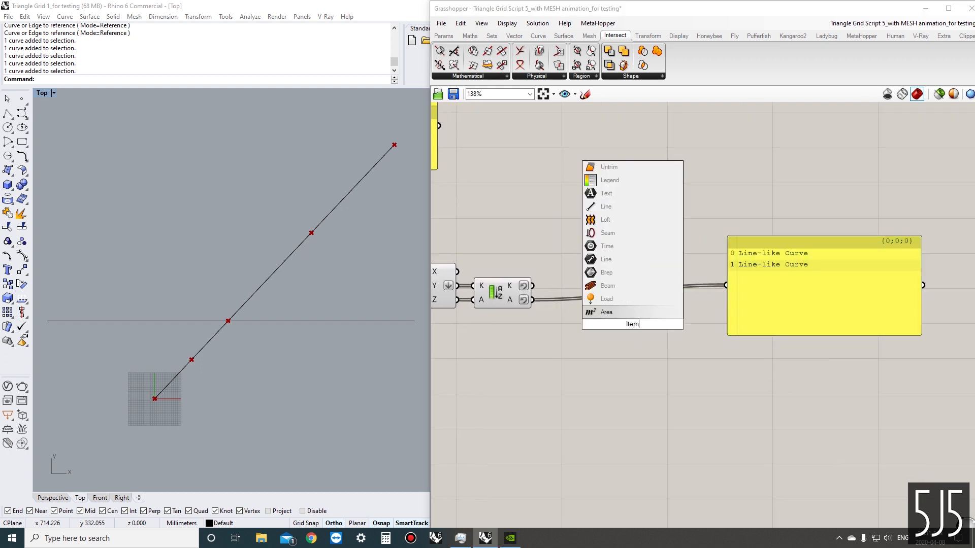
{"action": "type", "text": " list"}
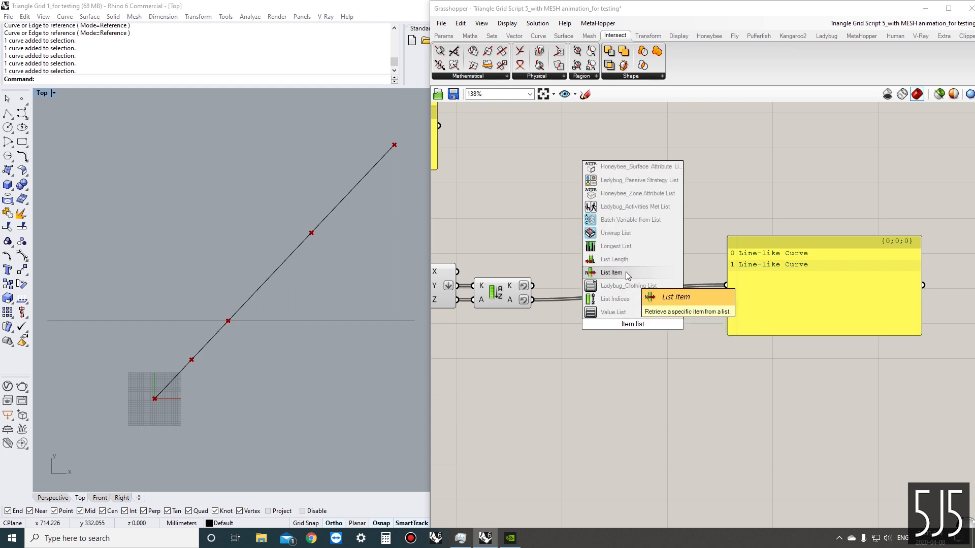
{"action": "left_click", "coordinate": [625, 274]}
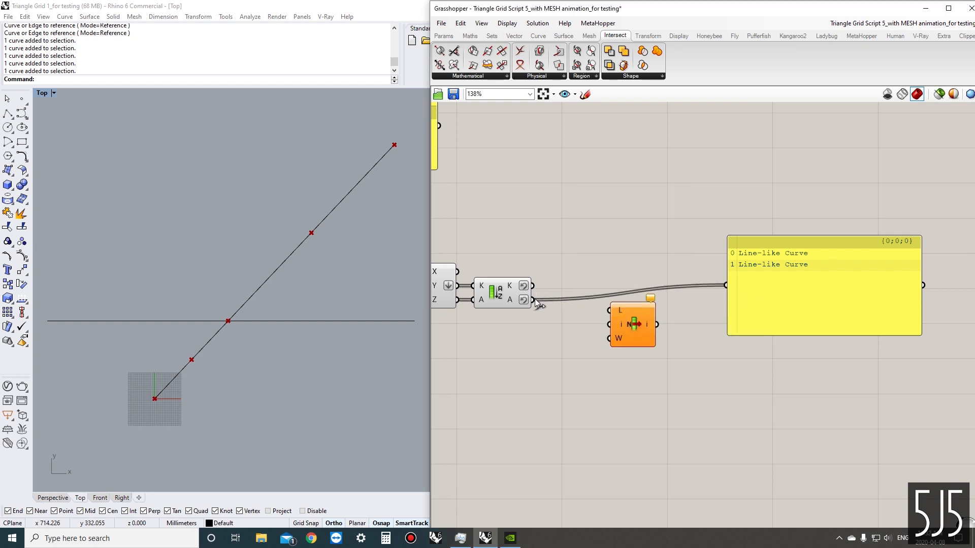
{"action": "left_click_drag", "start_coordinate": [533, 300], "coordinate": [613, 317]}
{"action": "left_click_drag", "start_coordinate": [609, 322], "coordinate": [574, 315]}
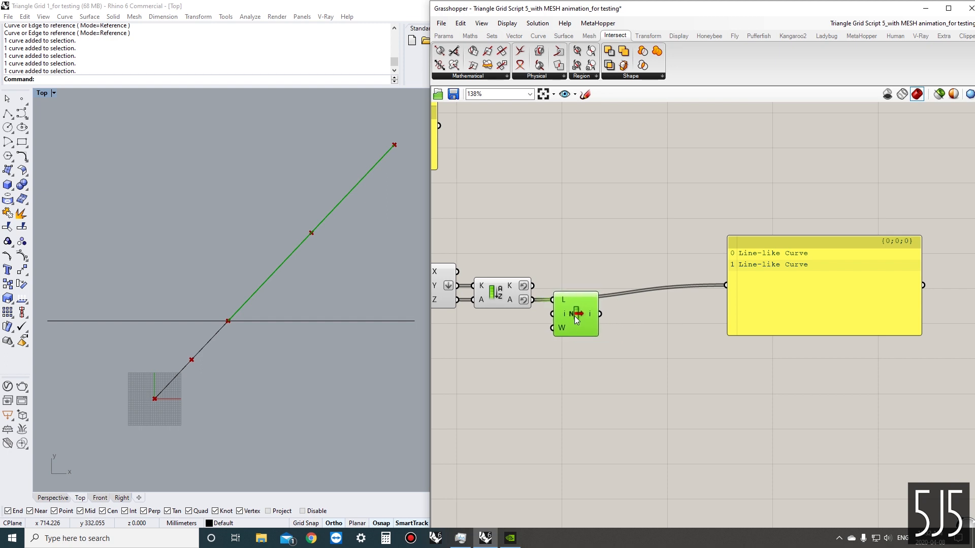
Add a Curve parameter fed by List Item's output and select it to check the picked segment in the viewport
{"action": "double_click", "coordinate": [691, 319]}
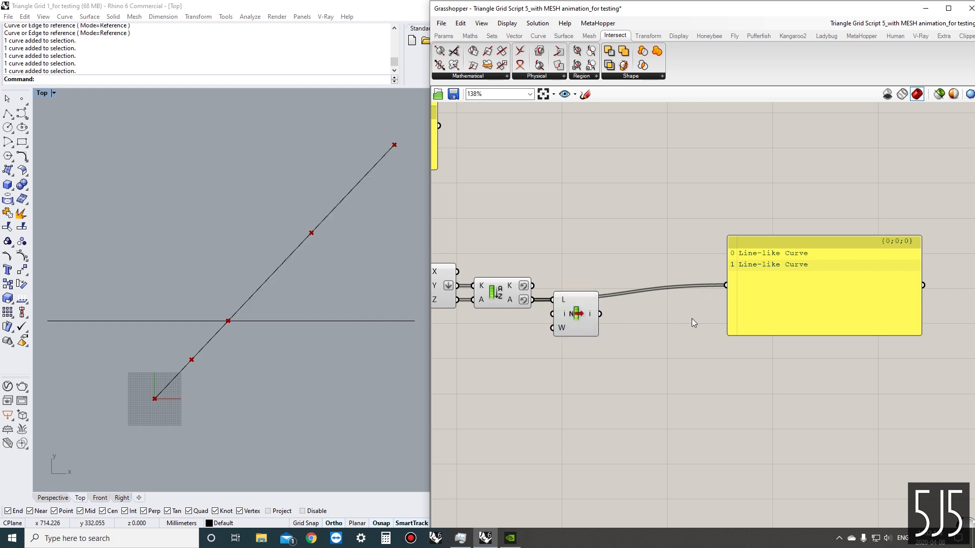
{"action": "type", "text": "cr"}
{"action": "left_click", "coordinate": [676, 307]}
{"action": "left_click_drag", "start_coordinate": [600, 313], "coordinate": [639, 315]}
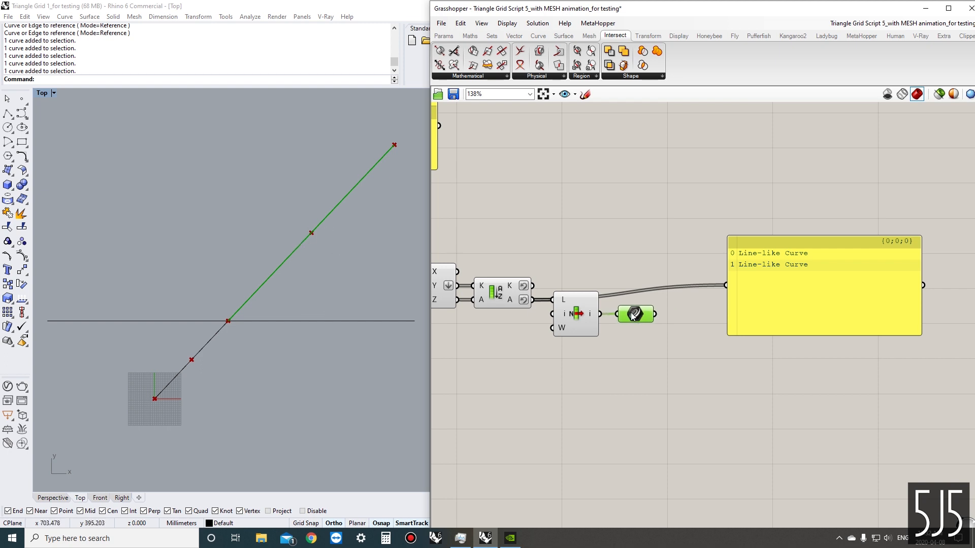
{"action": "left_click_drag", "start_coordinate": [632, 316], "coordinate": [628, 315]}
{"action": "left_click", "coordinate": [594, 361]}
{"action": "left_click", "coordinate": [631, 317]}
{"action": "left_click", "coordinate": [635, 358]}
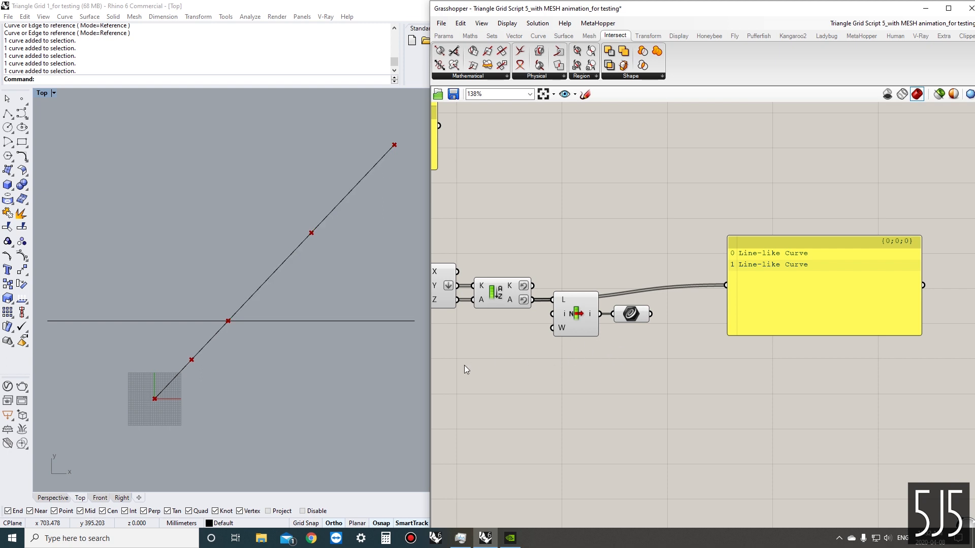
Move the horizontal line higher up the diagonal and highlight the Curve parameter's segment to test the selection
{"action": "left_click", "coordinate": [268, 323]}
{"action": "type", "text": "move"}
{"action": "key", "text": "Return"}
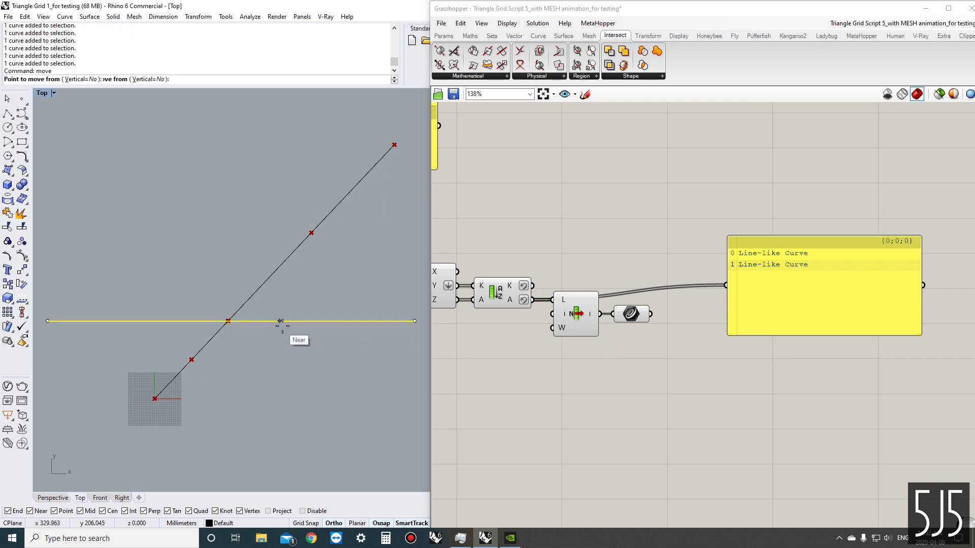
{"action": "left_click", "coordinate": [278, 321]}
{"action": "left_click", "coordinate": [323, 229]}
{"action": "left_click", "coordinate": [636, 318]}
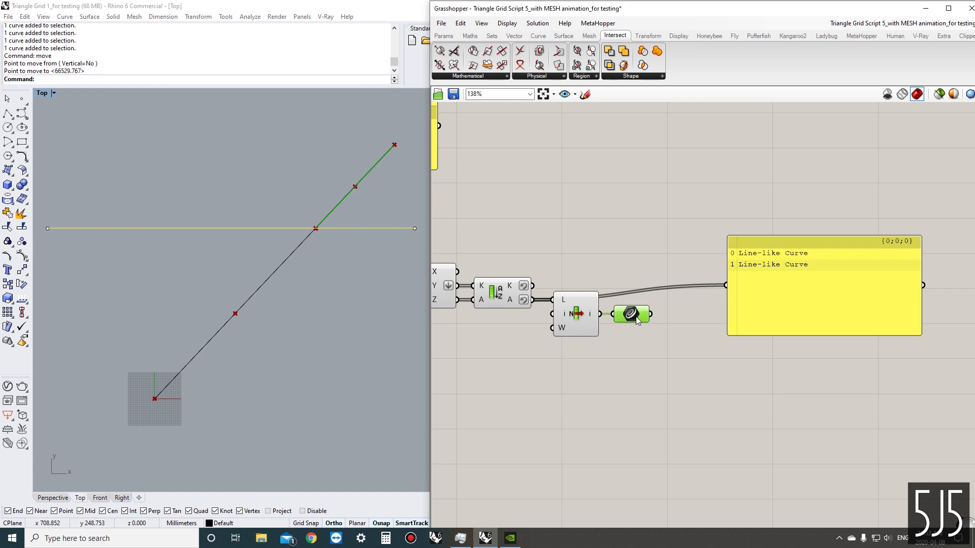
Rotate the horizontal line clockwise about its intersection with the diagonal into a steep slope
{"action": "type", "text": "rotate"}
{"action": "key", "text": "Return"}
{"action": "left_click", "coordinate": [316, 229]}
{"action": "left_click", "coordinate": [315, 346]}
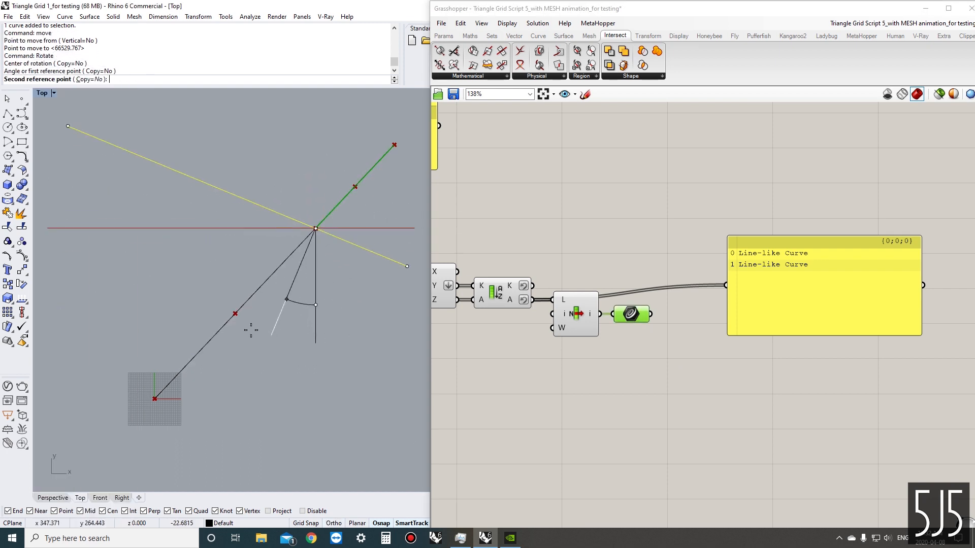
{"action": "left_click", "coordinate": [200, 294]}
Move the steep line horizontally in two stages so it crosses the diagonal near its lower end
{"action": "type", "text": "move"}
{"action": "key", "text": "Return"}
{"action": "left_click", "coordinate": [333, 272]}
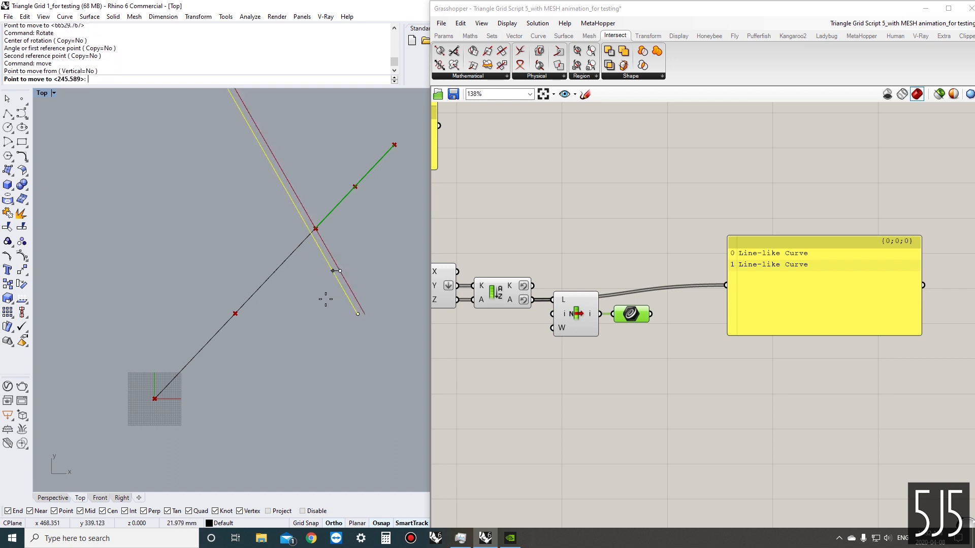
{"action": "left_click", "coordinate": [263, 365]}
{"action": "key", "text": "Return"}
{"action": "left_click", "coordinate": [253, 363]}
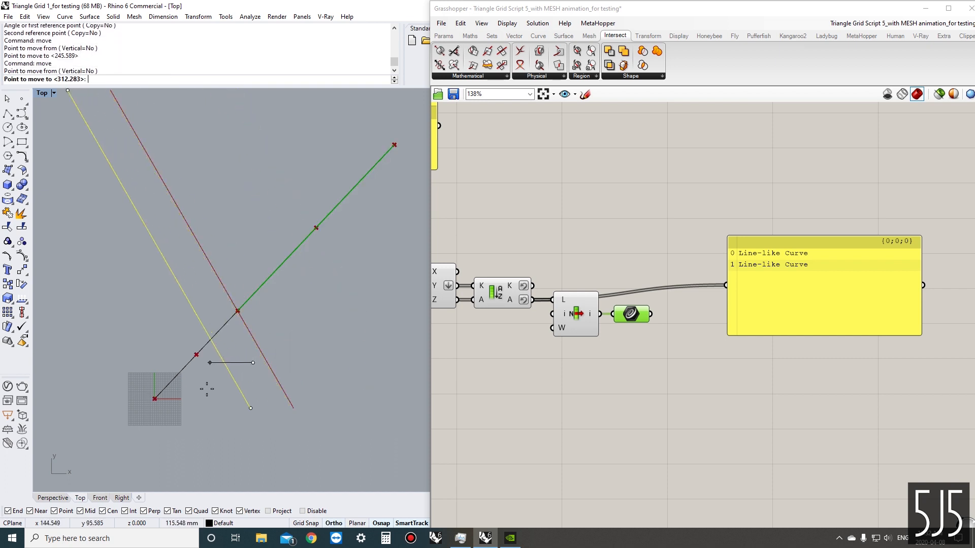
{"action": "left_click", "coordinate": [204, 400]}
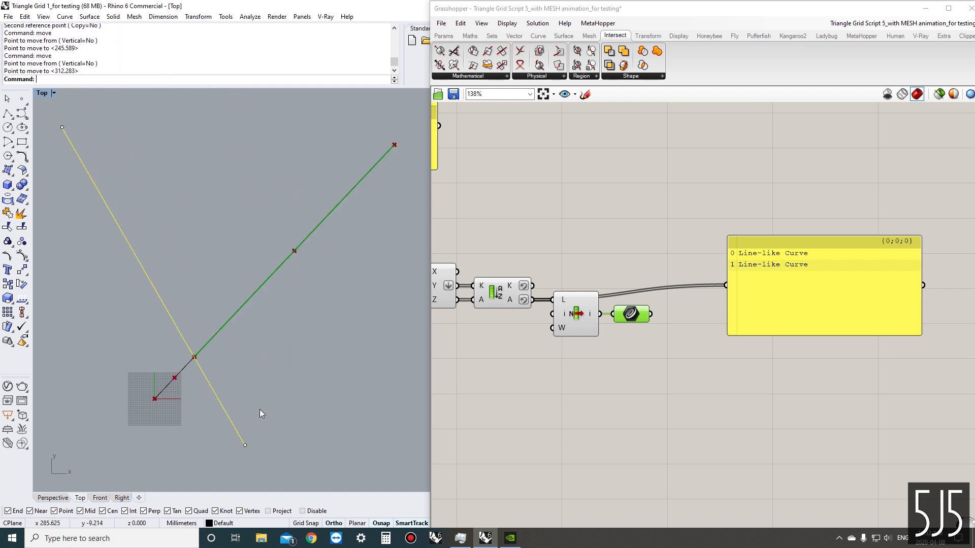
Rotate the steep line about its intersection with the diagonal into a shallower downward slope
{"action": "type", "text": "rotate"}
{"action": "key", "text": "Return"}
{"action": "left_click", "coordinate": [195, 357]}
{"action": "left_click", "coordinate": [266, 357]}
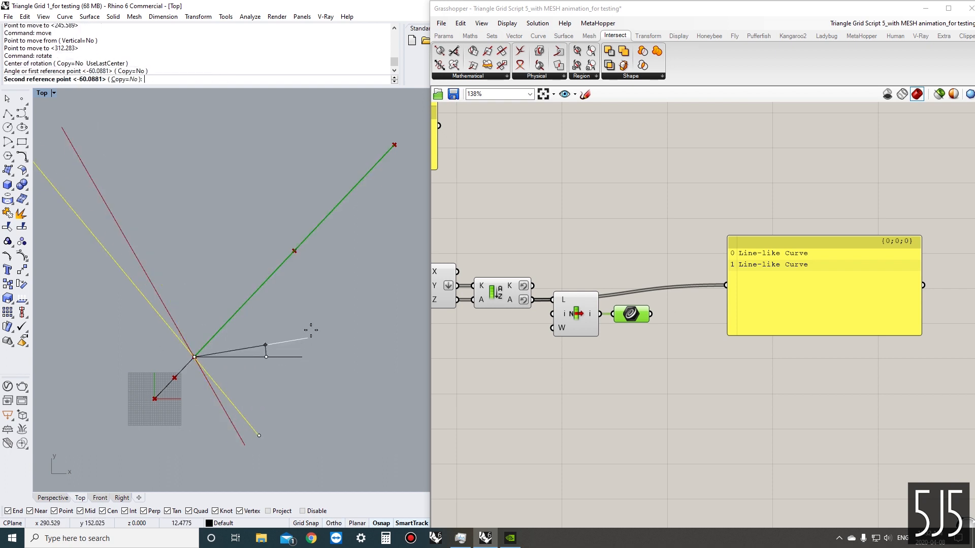
{"action": "left_click", "coordinate": [333, 277]}
Move the shallow line to the right and partway back to test the segment selection at different crossing points
{"action": "type", "text": "move"}
{"action": "key", "text": "Return"}
{"action": "left_click", "coordinate": [220, 426]}
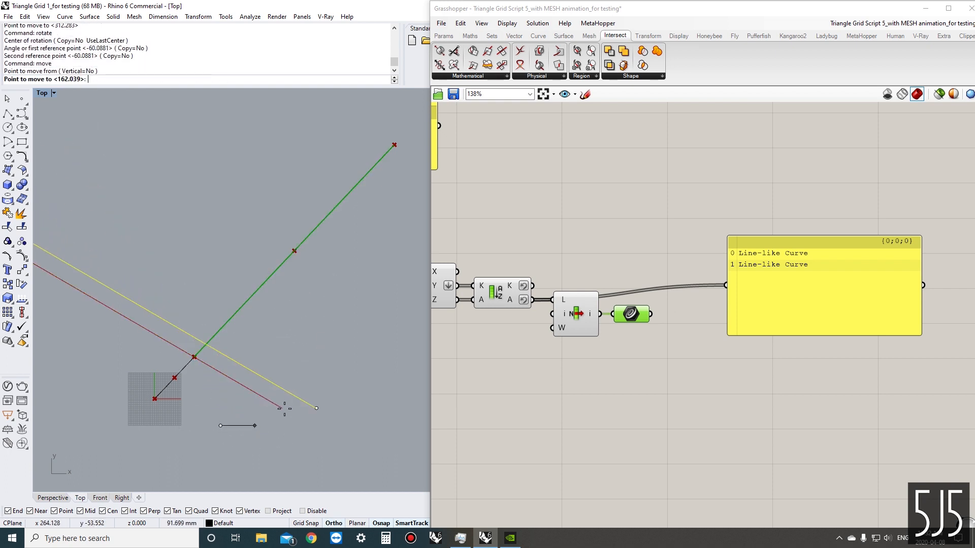
{"action": "left_click", "coordinate": [285, 396]}
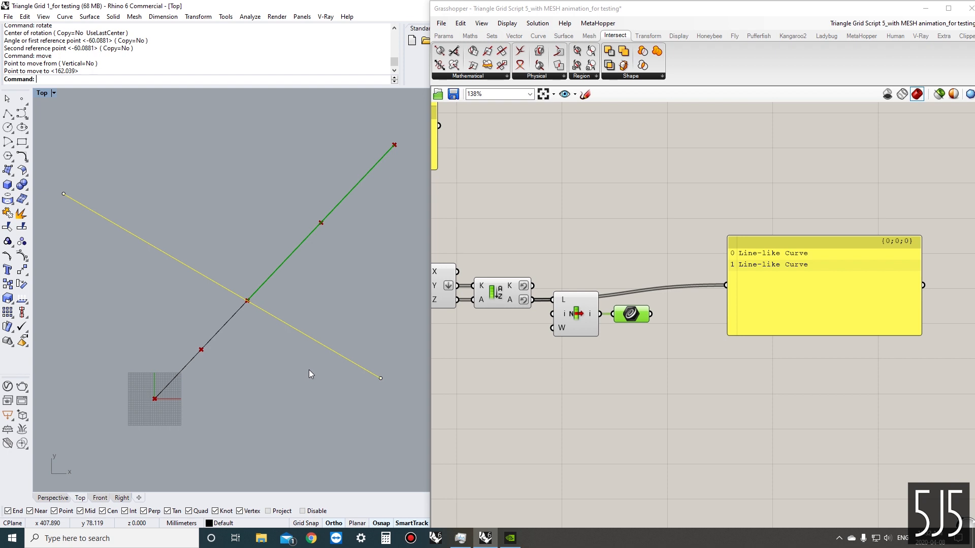
{"action": "key", "text": "Return"}
{"action": "left_click", "coordinate": [311, 364]}
{"action": "left_click", "coordinate": [291, 388]}
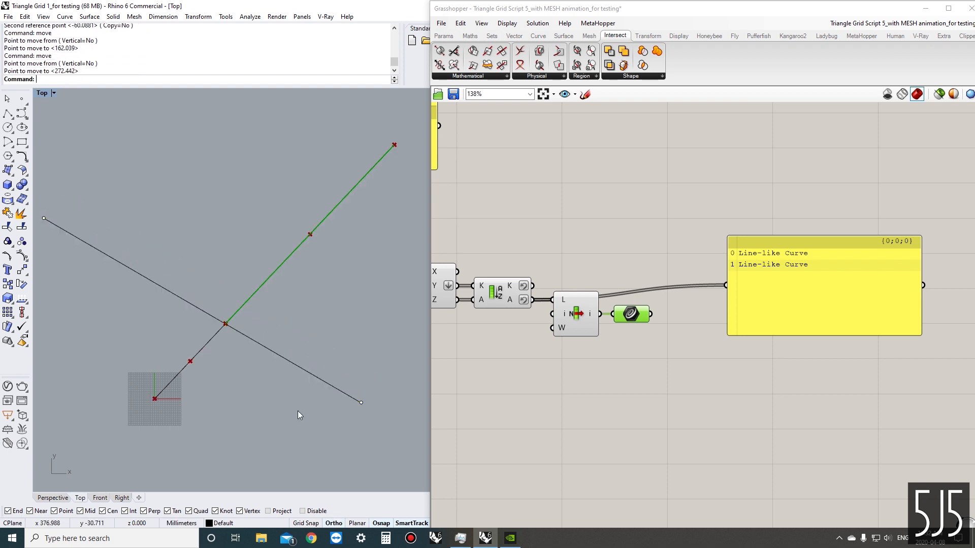
Rotate the sloped line about its intersection with the diagonal until it lies horizontal
{"action": "scroll", "coordinate": [562, 374], "scroll_direction": "down", "scroll_amount": 3}
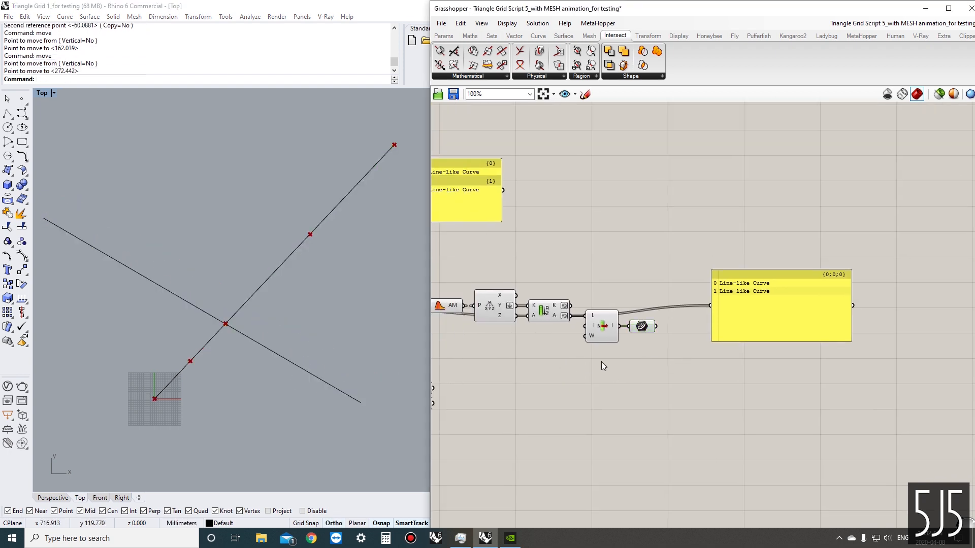
{"action": "scroll", "coordinate": [638, 341], "scroll_direction": "down", "scroll_amount": 1}
{"action": "scroll", "coordinate": [594, 358], "scroll_direction": "up", "scroll_amount": 1}
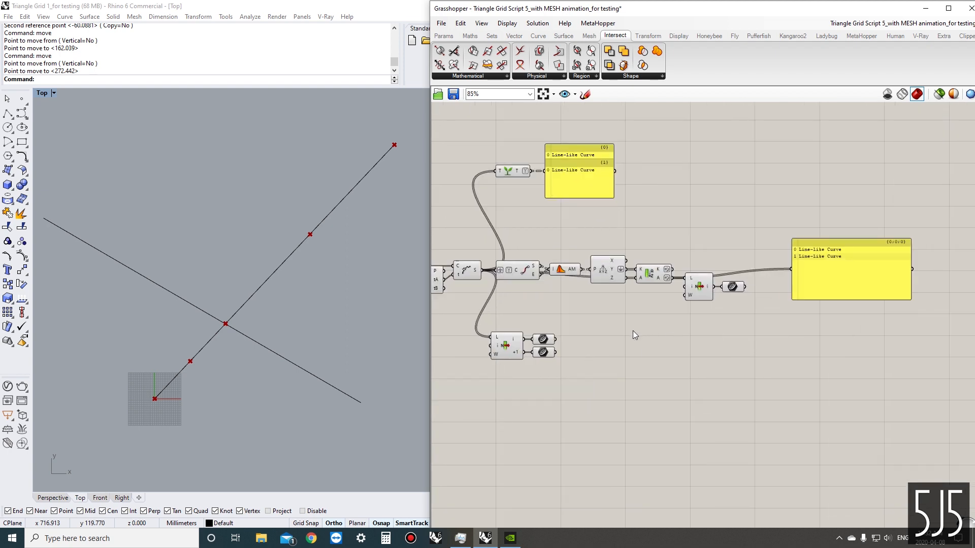
{"action": "left_click", "coordinate": [259, 343]}
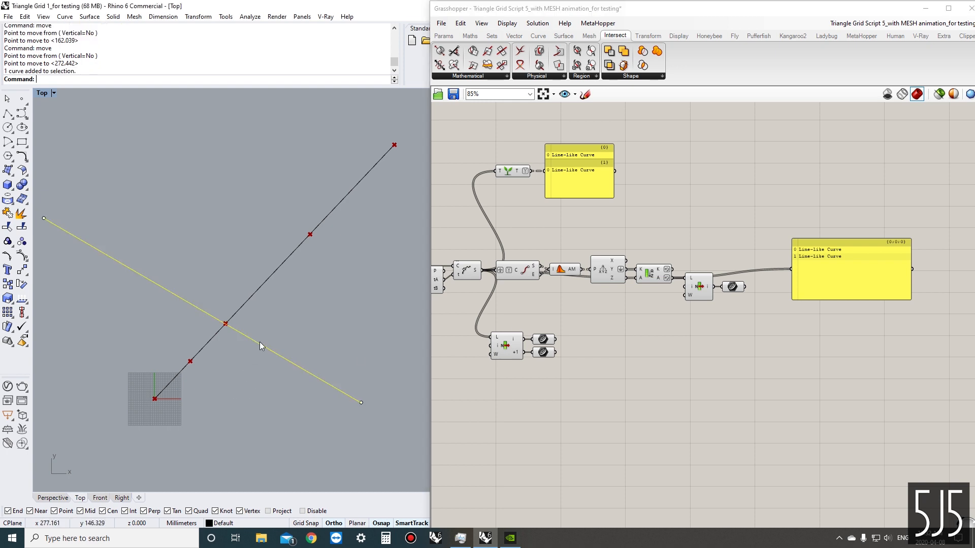
{"action": "type", "text": "rotate"}
{"action": "key", "text": "Return"}
{"action": "left_click", "coordinate": [225, 324]}
{"action": "left_click", "coordinate": [226, 376]}
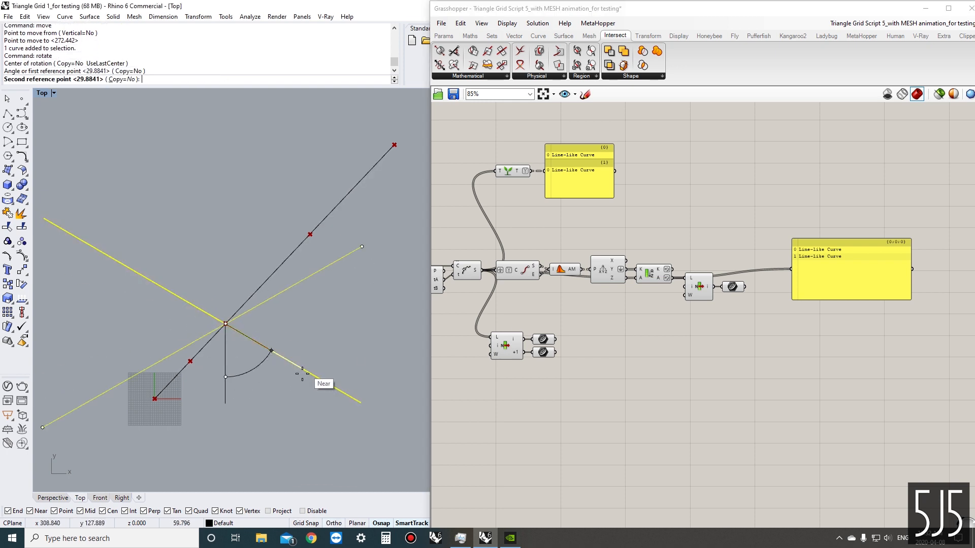
{"action": "left_click", "coordinate": [292, 403]}
{"action": "key", "text": "Return"}
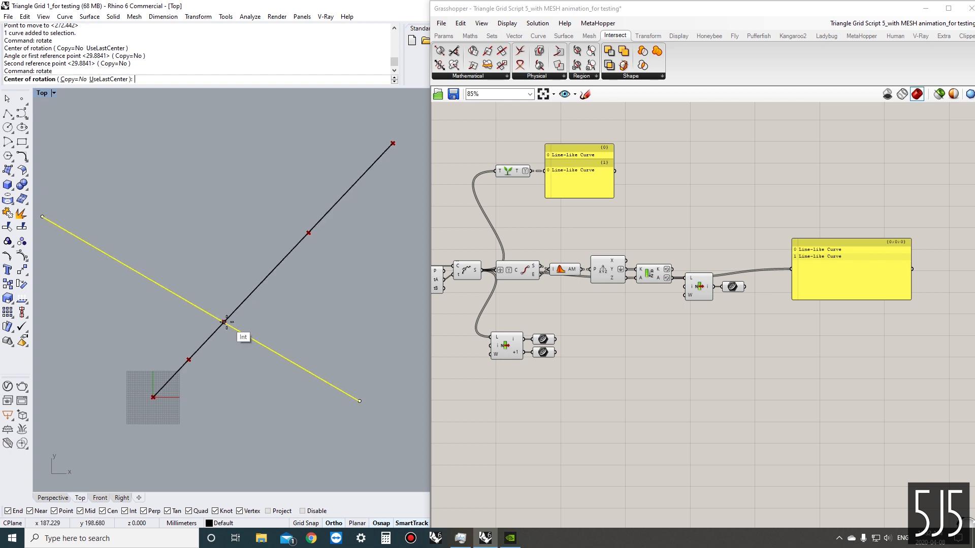
{"action": "left_click", "coordinate": [225, 322]}
{"action": "left_click", "coordinate": [258, 343]}
{"action": "left_click", "coordinate": [312, 330]}
Move the horizontal line to the right along its own direction and deselect it
{"action": "scroll", "coordinate": [298, 381], "scroll_direction": "down", "scroll_amount": 2}
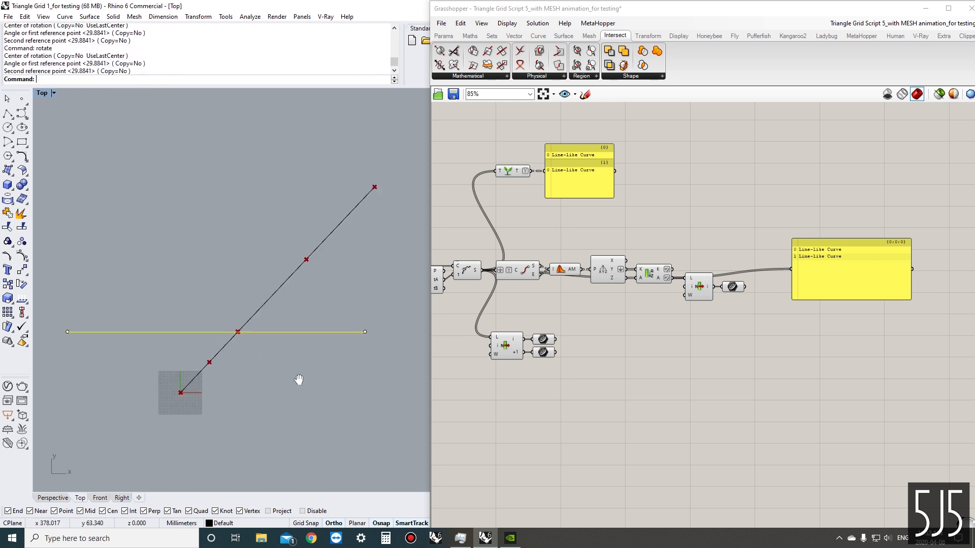
{"action": "type", "text": "move"}
{"action": "key", "text": "Return"}
{"action": "left_click", "coordinate": [286, 386]}
{"action": "left_click", "coordinate": [338, 385]}
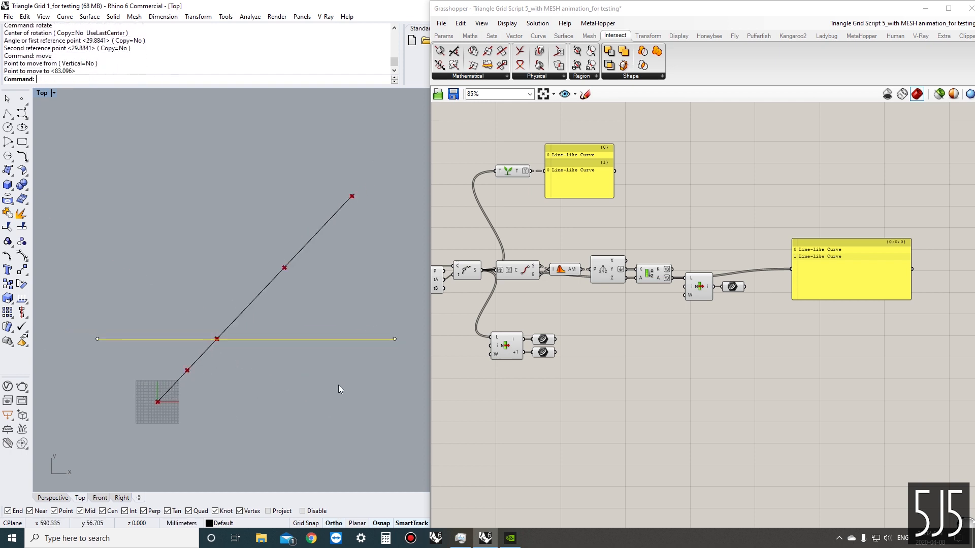
{"action": "key", "text": "Escape"}
Re-enable the disabled main chain of components, from the curve intersection through the last Curve parameter
{"action": "scroll", "coordinate": [645, 343], "scroll_direction": "down", "scroll_amount": 2}
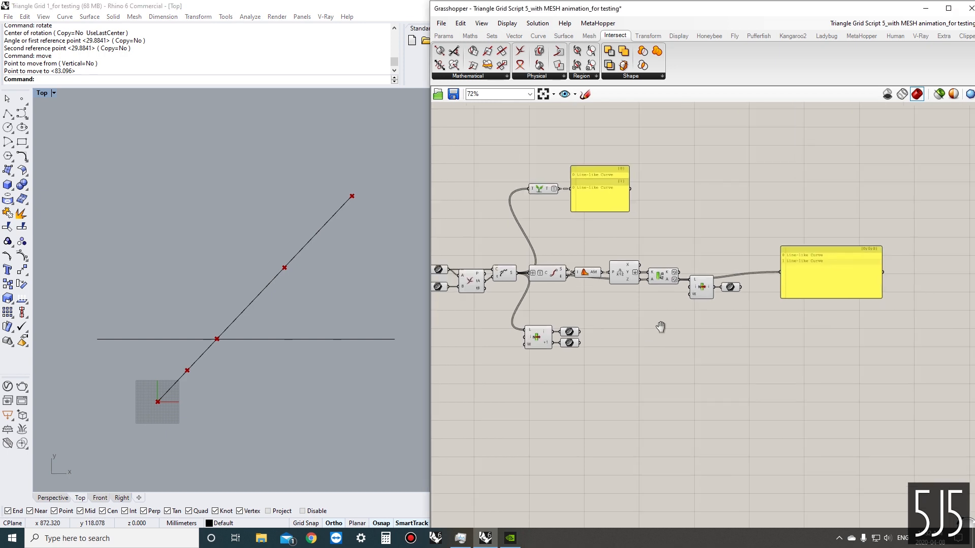
{"action": "scroll", "coordinate": [751, 334], "scroll_direction": "down", "scroll_amount": 1}
{"action": "right_click_drag", "start_coordinate": [751, 334], "coordinate": [753, 319]}
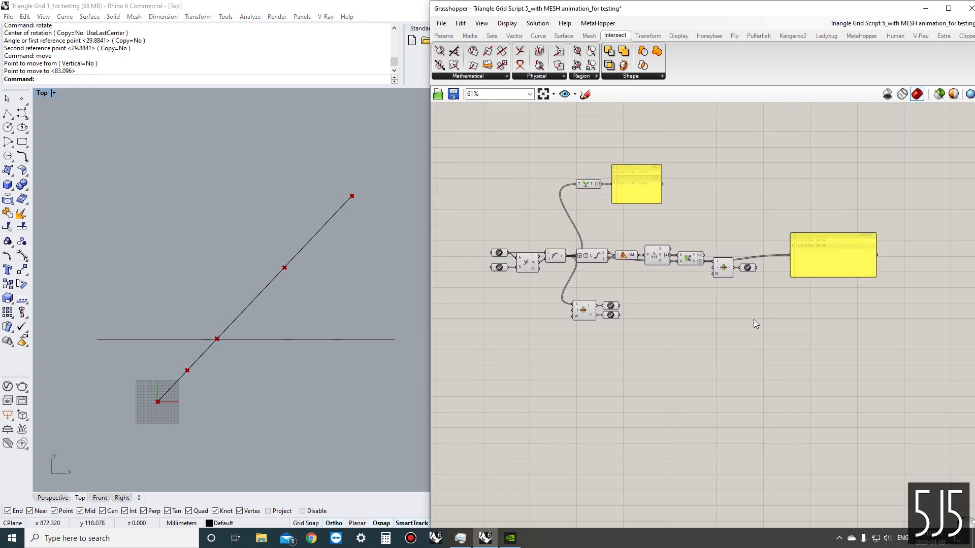
{"action": "scroll", "coordinate": [756, 303], "scroll_direction": "up", "scroll_amount": 1}
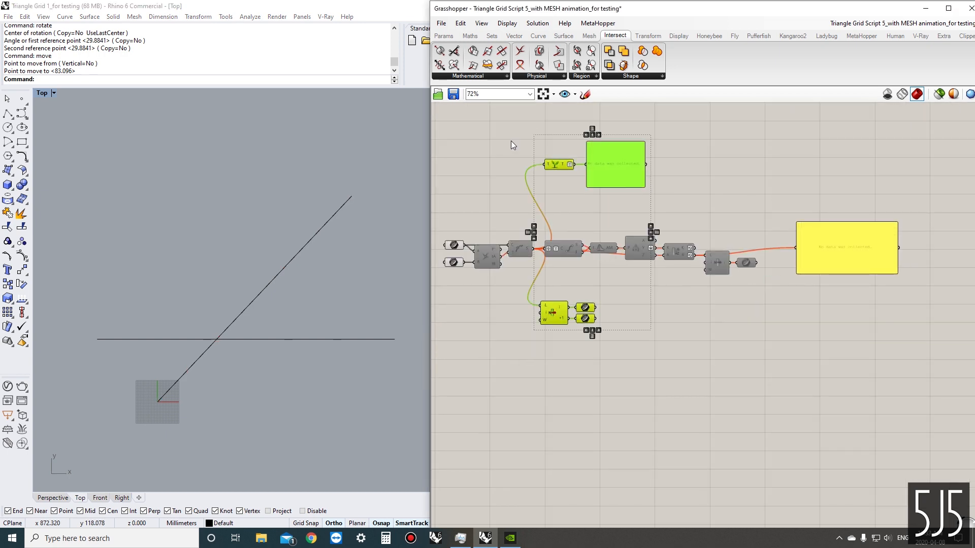
{"action": "left_click", "coordinate": [555, 197]}
{"action": "left_click_drag", "start_coordinate": [755, 277], "coordinate": [485, 217]}
{"action": "middle_click", "coordinate": [495, 191]}
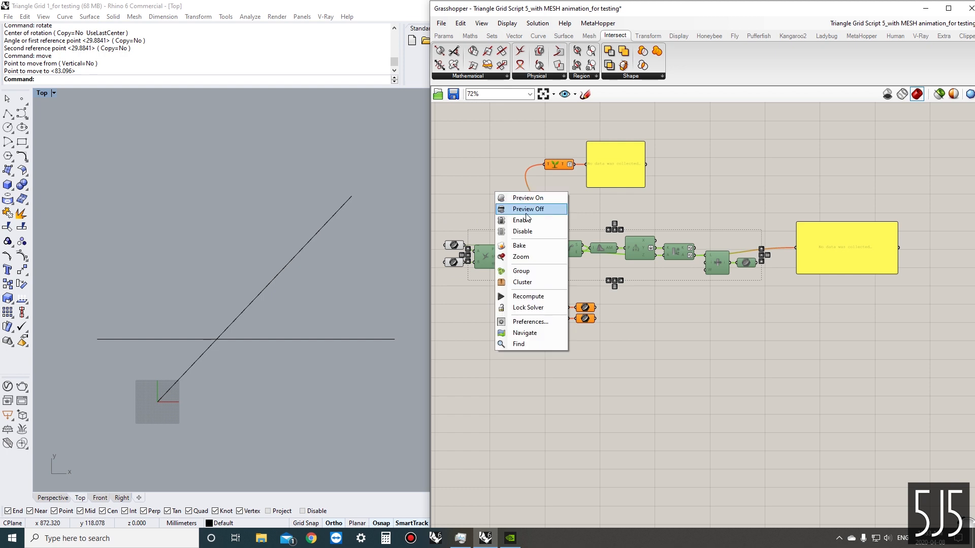
{"action": "left_click", "coordinate": [523, 220]}
{"action": "left_click", "coordinate": [559, 208]}
Move the tree component and its connected panel further above the main component chain
{"action": "right_click_drag", "start_coordinate": [563, 212], "coordinate": [588, 213]}
{"action": "scroll", "coordinate": [590, 186], "scroll_direction": "up", "scroll_amount": 1}
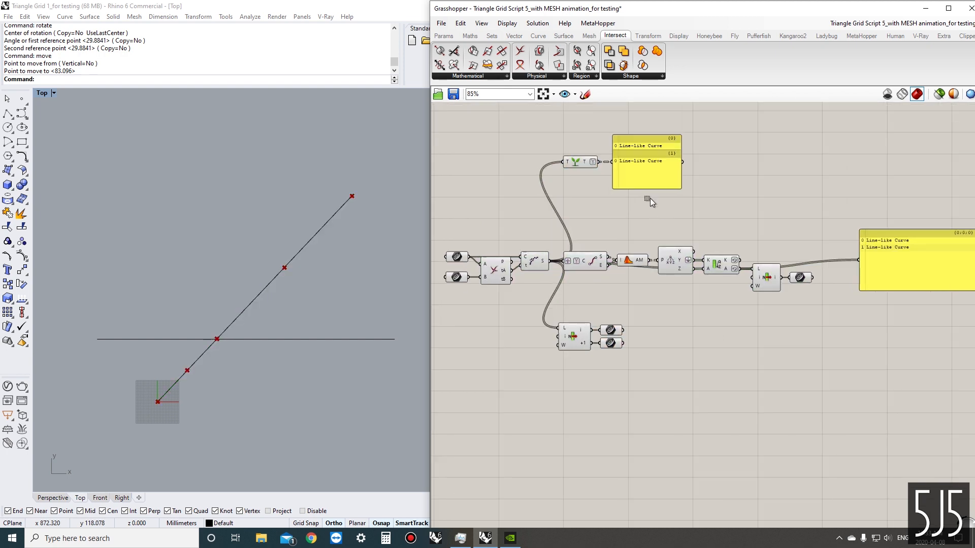
{"action": "left_click_drag", "start_coordinate": [650, 199], "coordinate": [615, 133]}
{"action": "left_click", "coordinate": [555, 180]}
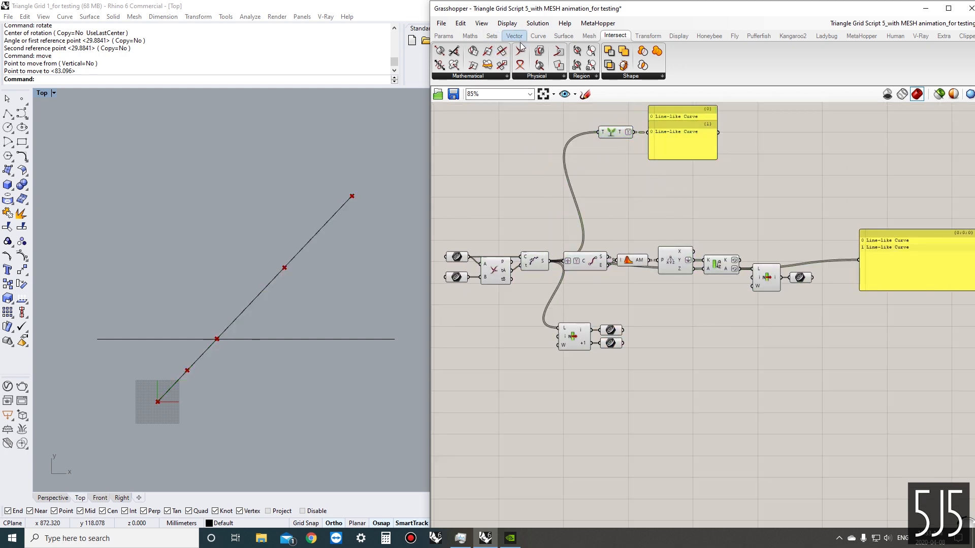
Highlight the intersection component's point and hide the horizontal line in Rhino
{"action": "scroll", "coordinate": [511, 269], "scroll_direction": "up", "scroll_amount": 1}
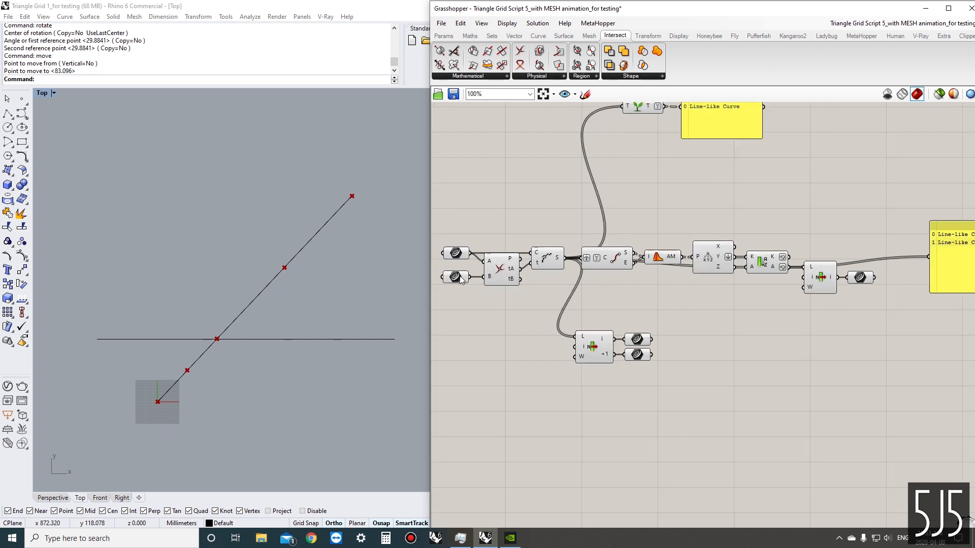
{"action": "left_click", "coordinate": [455, 277]}
{"action": "left_click", "coordinate": [502, 271]}
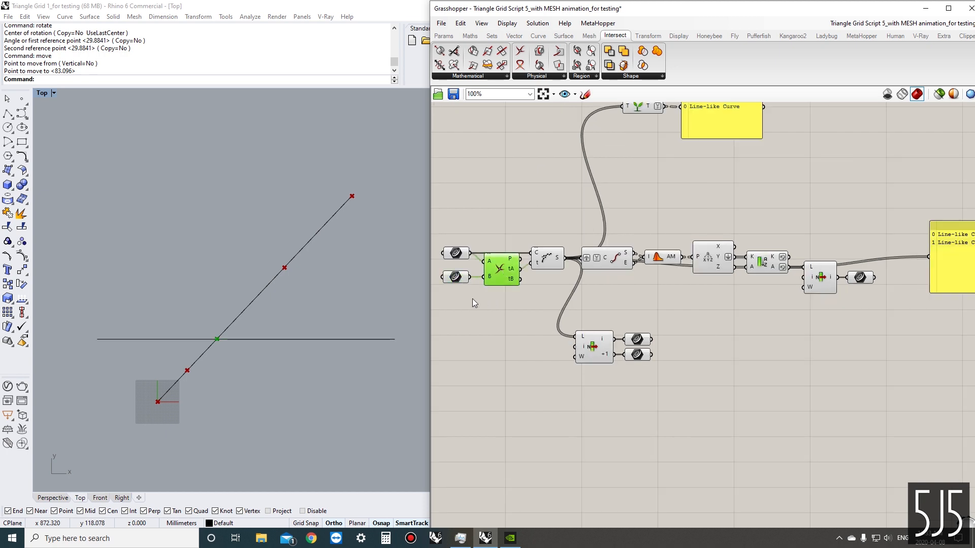
{"action": "left_click", "coordinate": [309, 338]}
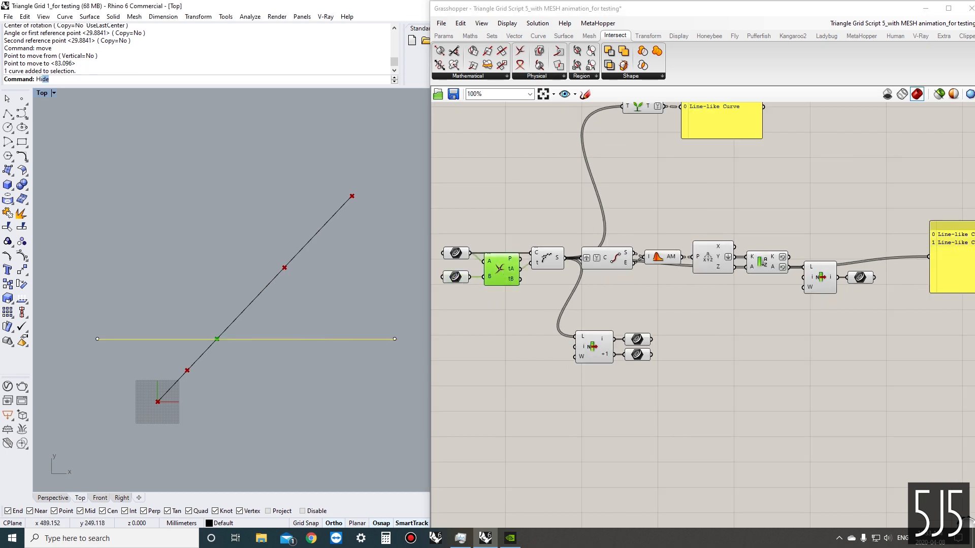
{"action": "type", "text": "Hi"}
{"action": "key", "text": "Return"}
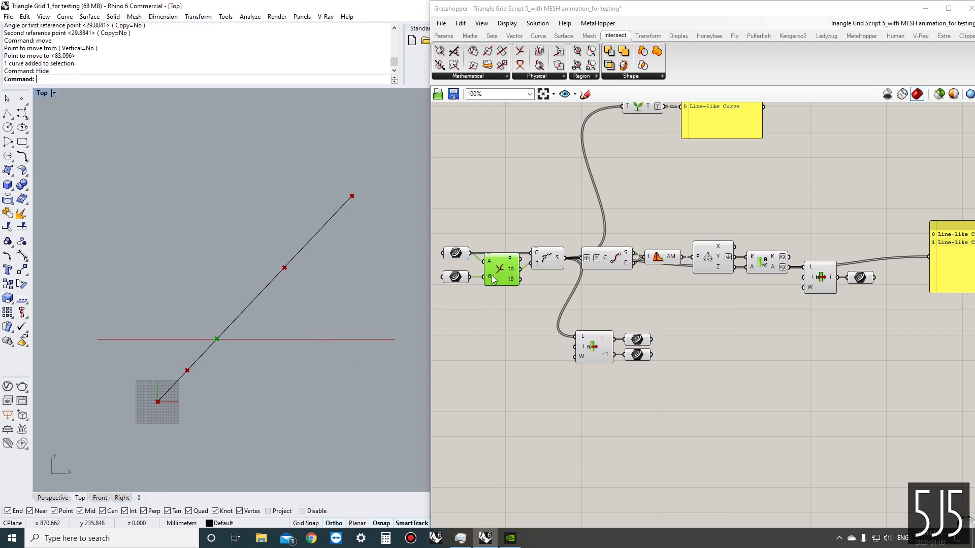
Turn off the viewport preview of the second Curve parameter and the curve intersection component
{"action": "right_click", "coordinate": [473, 313]}
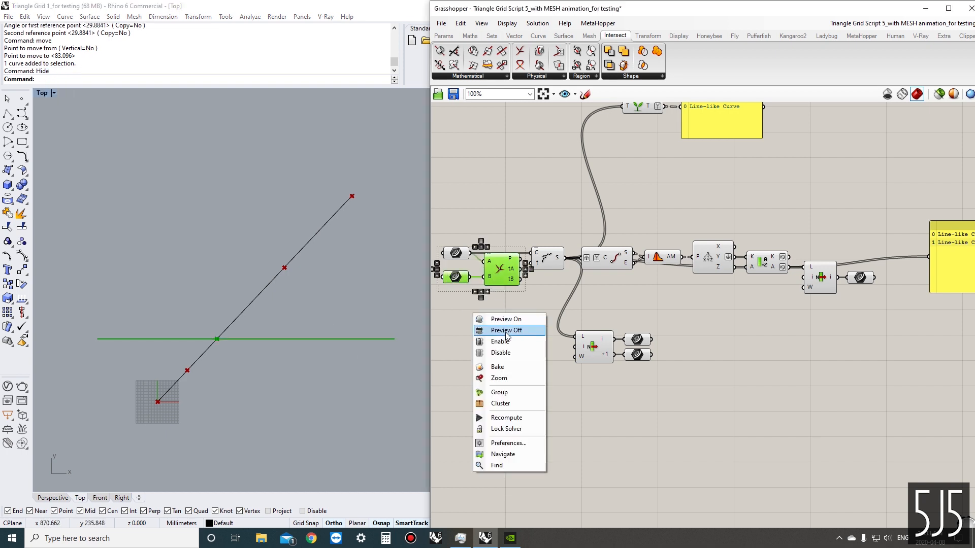
{"action": "left_click", "coordinate": [495, 329]}
{"action": "left_click", "coordinate": [503, 276]}
{"action": "right_click", "coordinate": [513, 294]}
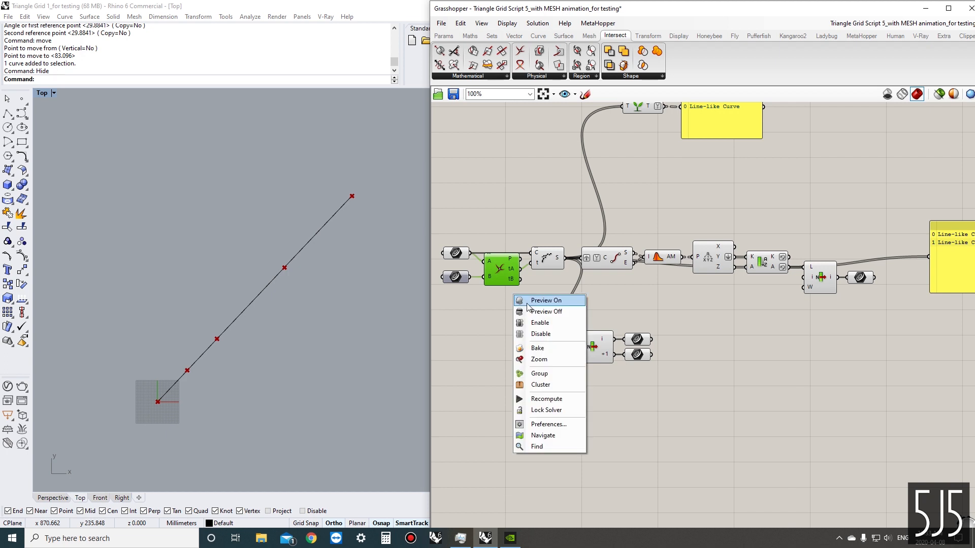
{"action": "left_click", "coordinate": [525, 300]}
{"action": "left_click", "coordinate": [504, 271]}
{"action": "right_click", "coordinate": [507, 296]}
{"action": "left_click", "coordinate": [525, 313]}
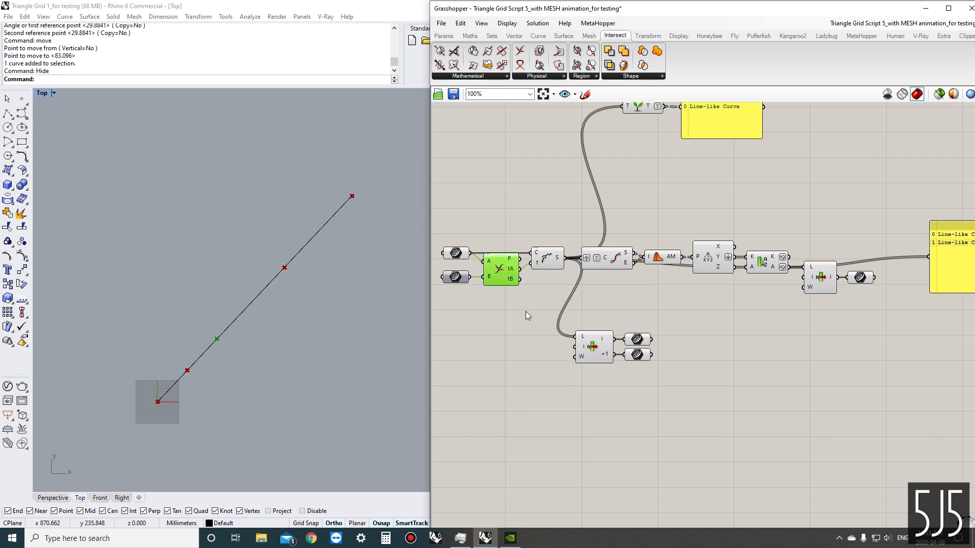
{"action": "left_click", "coordinate": [521, 307]}
{"action": "left_click_drag", "start_coordinate": [498, 304], "coordinate": [460, 266]}
{"action": "left_click", "coordinate": [535, 316]}
Add a Point On Curve component above the curve intersection component
{"action": "right_click_drag", "start_coordinate": [526, 227], "coordinate": [529, 258]}
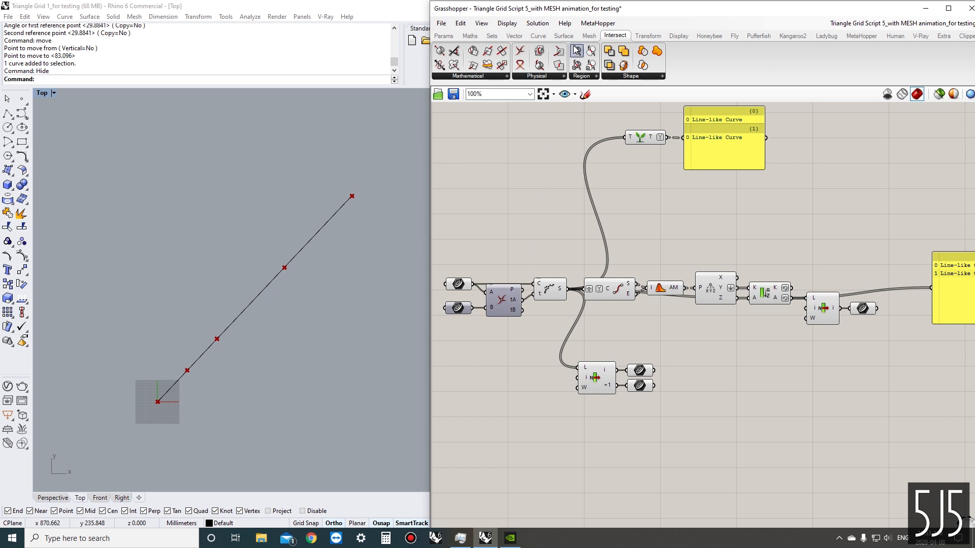
{"action": "left_click", "coordinate": [537, 37]}
{"action": "left_click", "coordinate": [501, 76]}
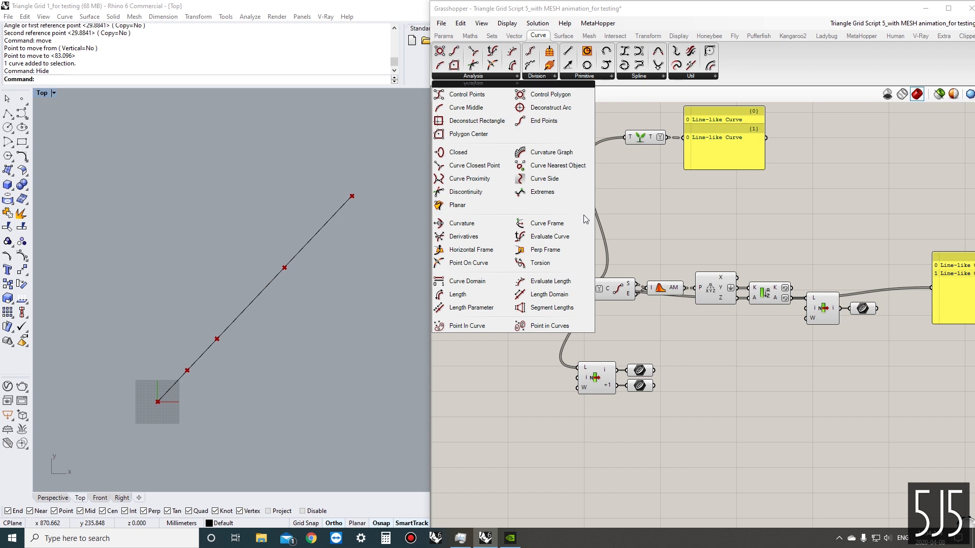
{"action": "left_click", "coordinate": [490, 268]}
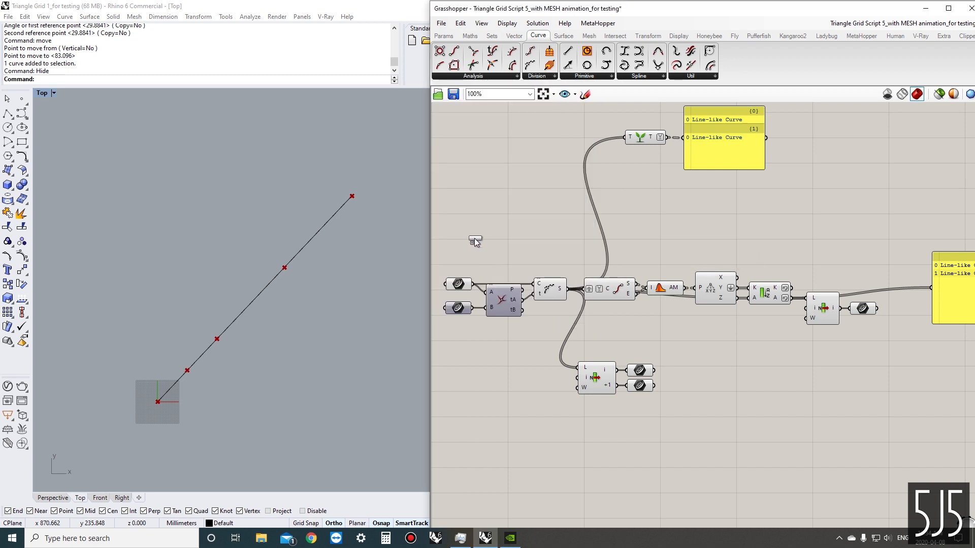
{"action": "left_click", "coordinate": [488, 232]}
{"action": "scroll", "coordinate": [528, 243], "scroll_direction": "up", "scroll_amount": 5}
{"action": "left_click_drag", "start_coordinate": [574, 221], "coordinate": [627, 225]}
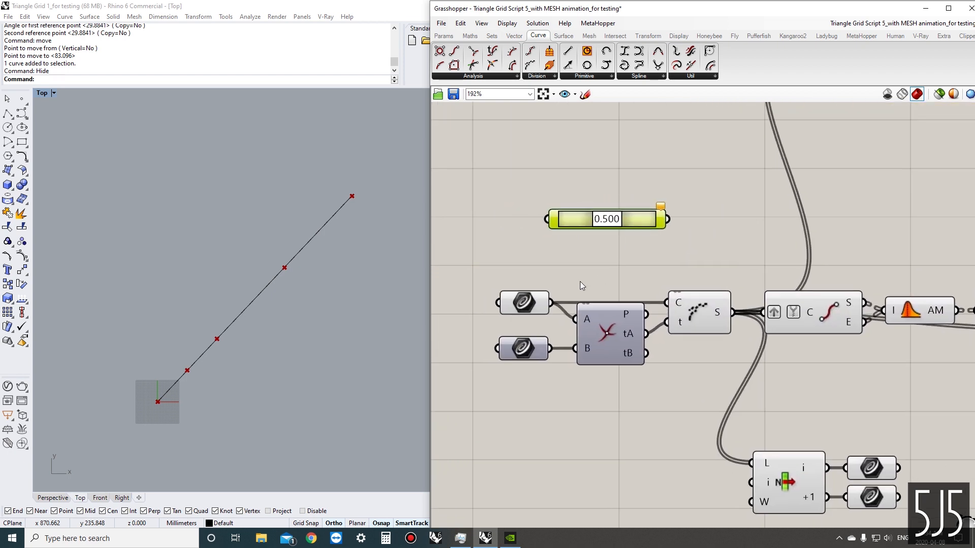
Feed the first Curve parameter into Point On Curve and slide its position to 0.560
{"action": "left_click_drag", "start_coordinate": [550, 302], "coordinate": [547, 218]}
{"action": "mouse_move", "coordinate": [606, 222]}
{"action": "left_mouse_down"}
{"action": "mouse_move", "coordinate": [577, 225]}
{"action": "mouse_move", "coordinate": [634, 225]}
{"action": "mouse_move", "coordinate": [604, 228]}
{"action": "left_mouse_up"}
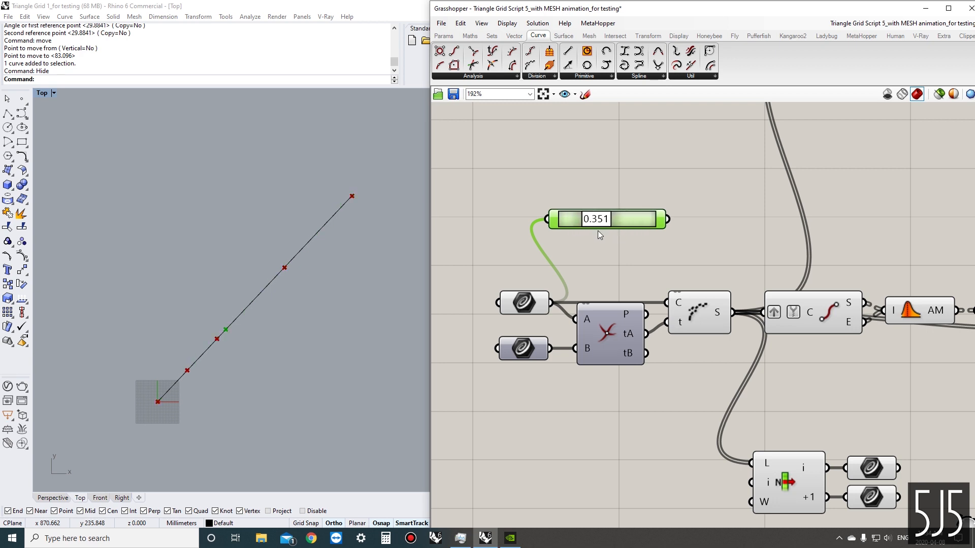
{"action": "right_click_drag", "start_coordinate": [586, 174], "coordinate": [576, 199]}
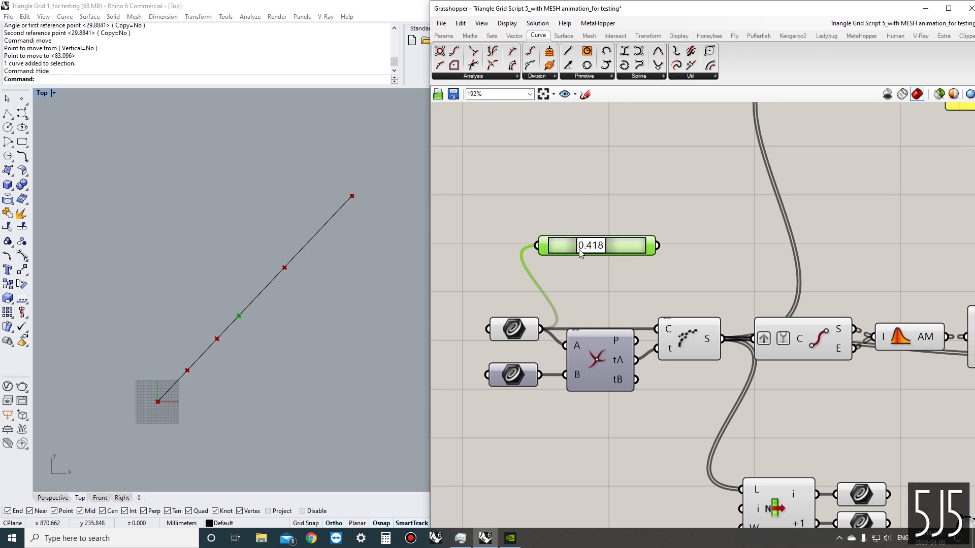
{"action": "left_click_drag", "start_coordinate": [580, 248], "coordinate": [589, 239]}
{"action": "left_click", "coordinate": [583, 164]}
Add an Evaluate Length component above the Point On Curve component
{"action": "left_click", "coordinate": [503, 76]}
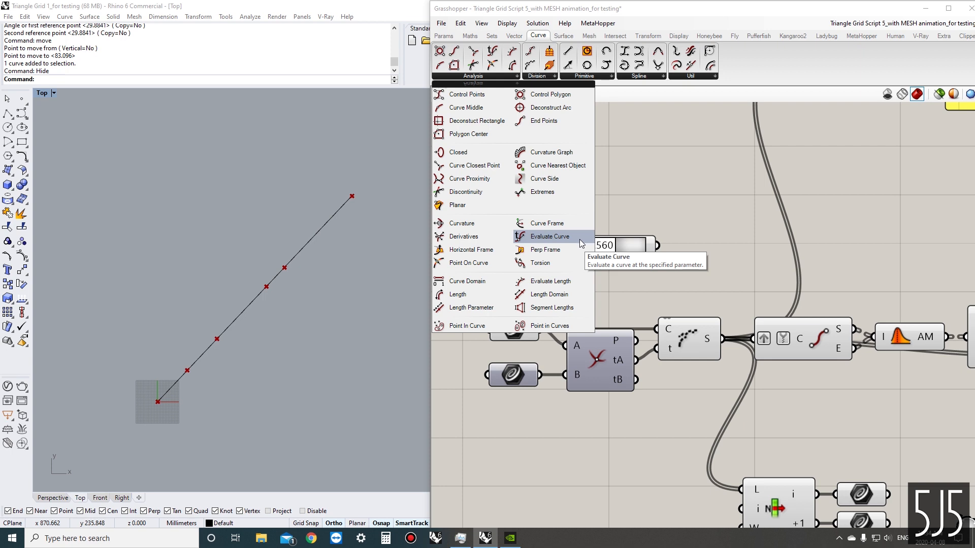
{"action": "left_click_drag", "start_coordinate": [580, 239], "coordinate": [595, 181]}
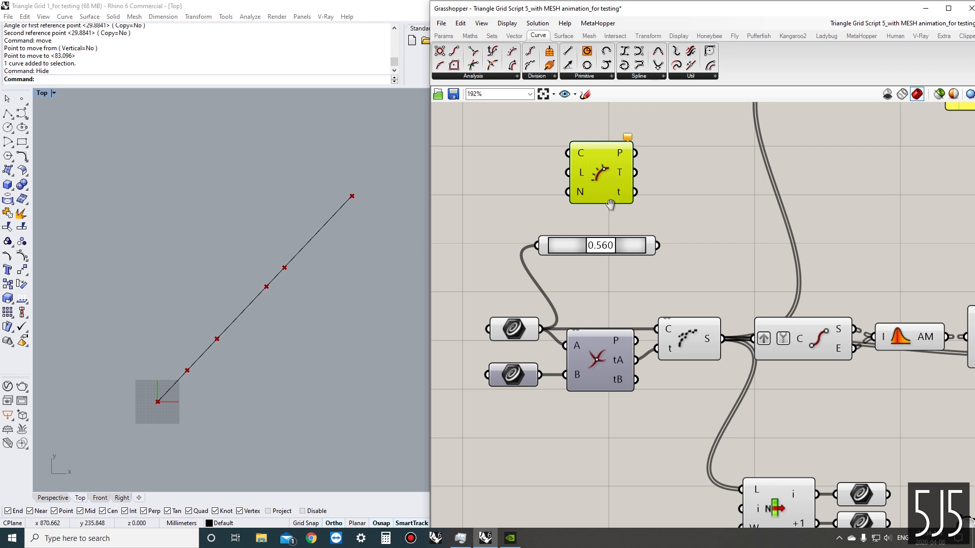
Connect the first Curve parameter to Evaluate Length's curve input and check the Boolean setting of its normalized input
{"action": "right_click_drag", "start_coordinate": [612, 203], "coordinate": [617, 226]}
{"action": "left_click_drag", "start_coordinate": [547, 351], "coordinate": [602, 167]}
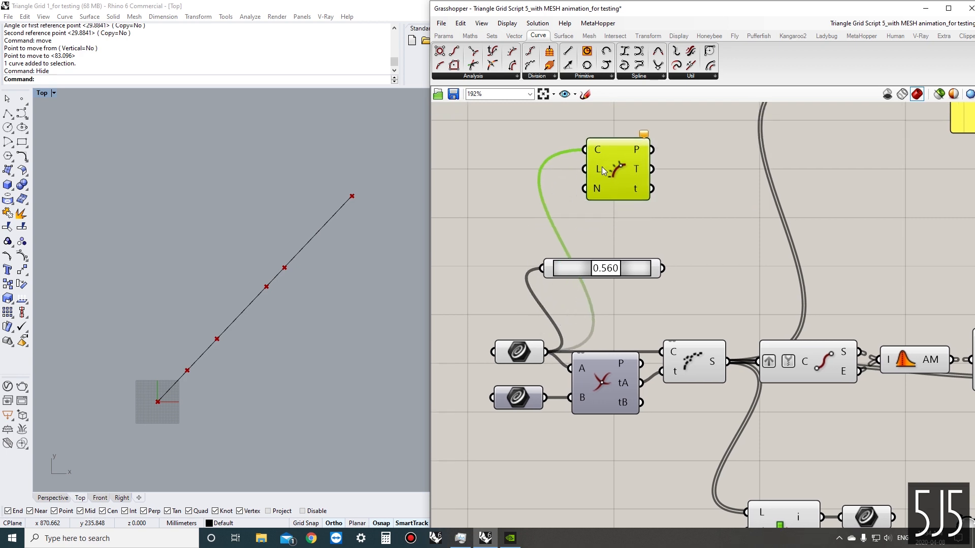
{"action": "right_click", "coordinate": [596, 188]}
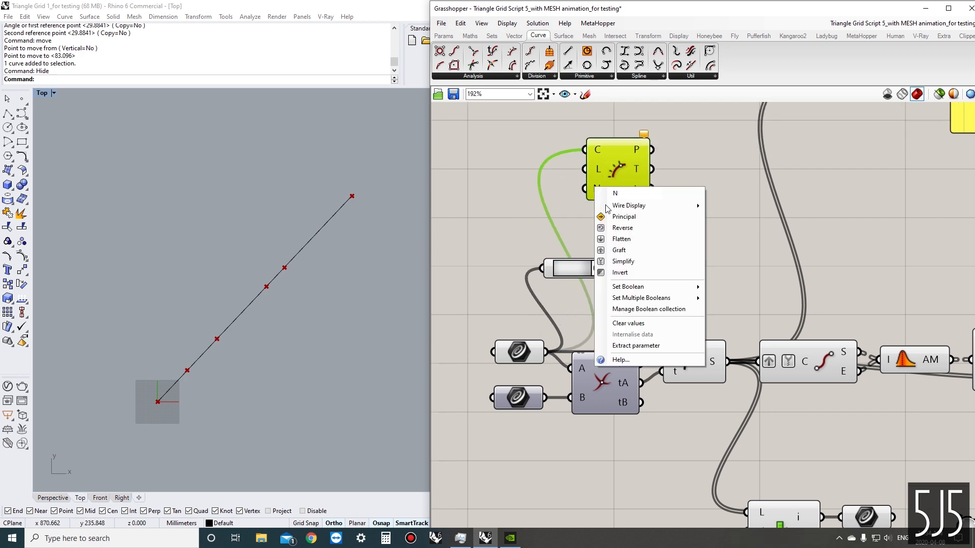
{"action": "mouse_move", "coordinate": [683, 292]}
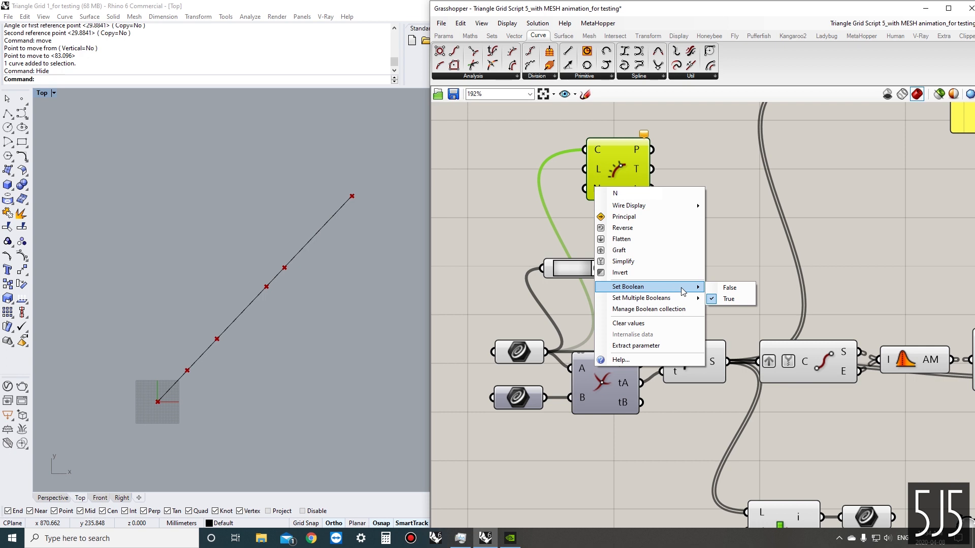
{"action": "left_click", "coordinate": [477, 215]}
{"action": "right_click_drag", "start_coordinate": [477, 215], "coordinate": [529, 210]}
Add a number slider near Evaluate Length and set it to floating-point rounding with two digits
{"action": "double_click", "coordinate": [516, 163]}
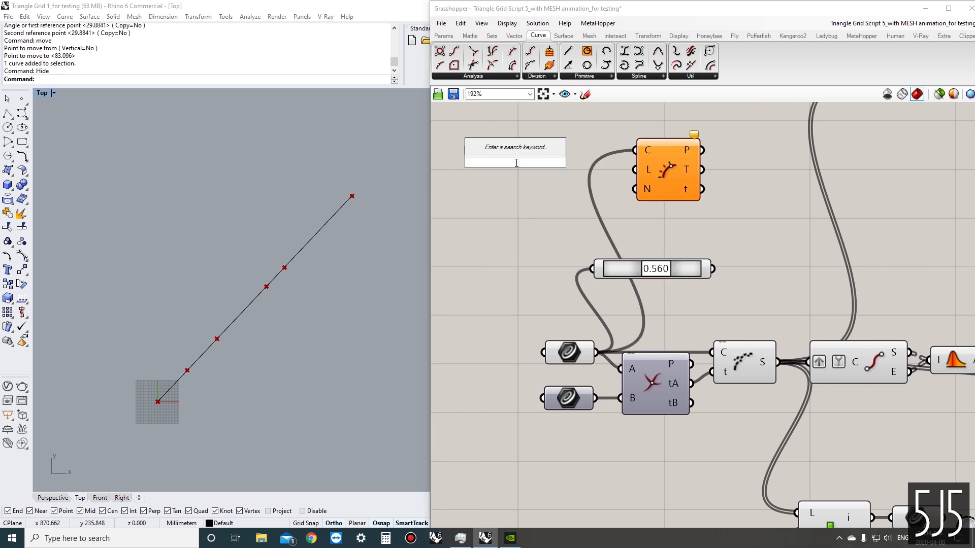
{"action": "type", "text": "1"}
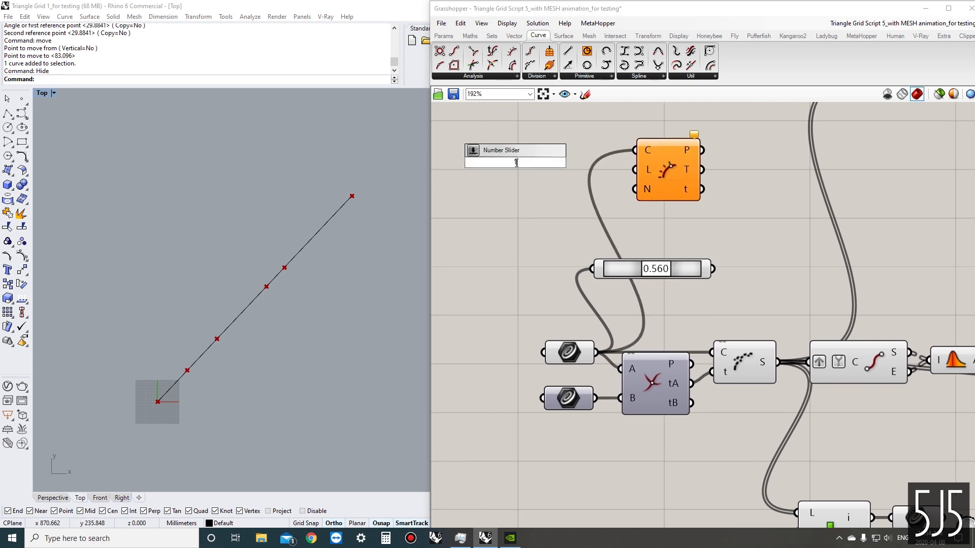
{"action": "key", "text": "Return"}
{"action": "double_click", "coordinate": [474, 163]}
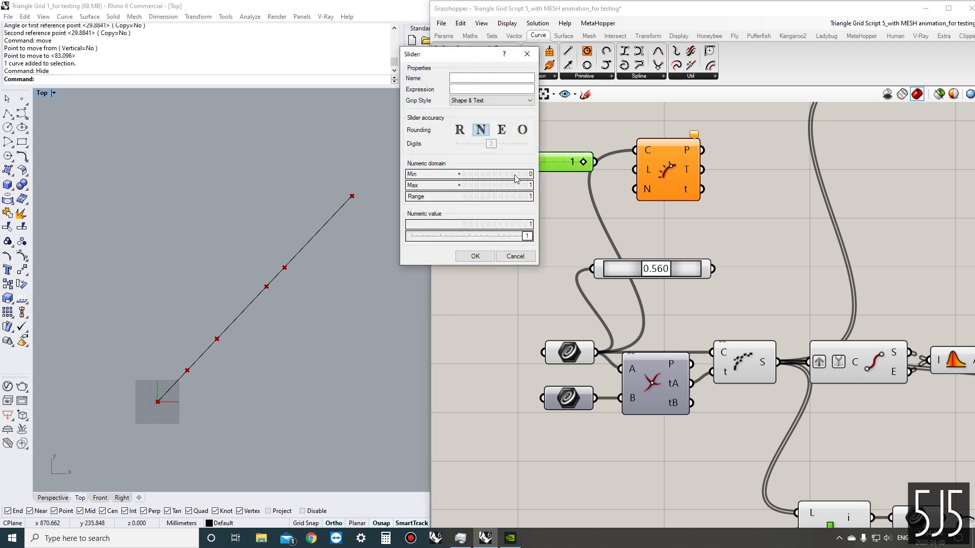
{"action": "left_click", "coordinate": [461, 132]}
{"action": "left_click", "coordinate": [485, 146]}
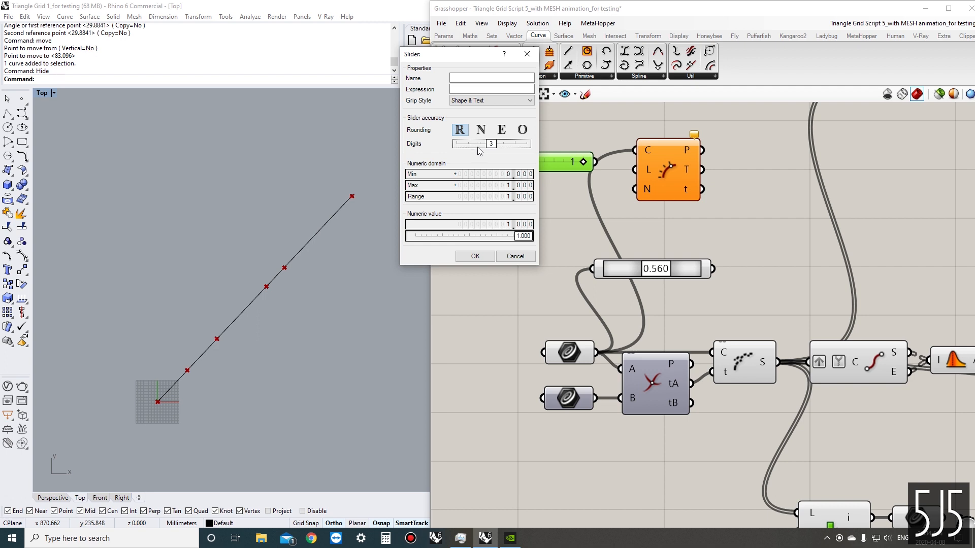
{"action": "left_click_drag", "start_coordinate": [490, 145], "coordinate": [480, 145]}
{"action": "left_click", "coordinate": [475, 256]}
Connect the new slider to Evaluate Length's length input and slide it to 0.53
{"action": "left_click_drag", "start_coordinate": [594, 162], "coordinate": [621, 179]}
{"action": "left_click_drag", "start_coordinate": [468, 163], "coordinate": [487, 171]}
{"action": "mouse_move", "coordinate": [593, 171]}
{"action": "left_mouse_down"}
{"action": "mouse_move", "coordinate": [563, 170]}
{"action": "mouse_move", "coordinate": [574, 175]}
{"action": "left_mouse_up"}
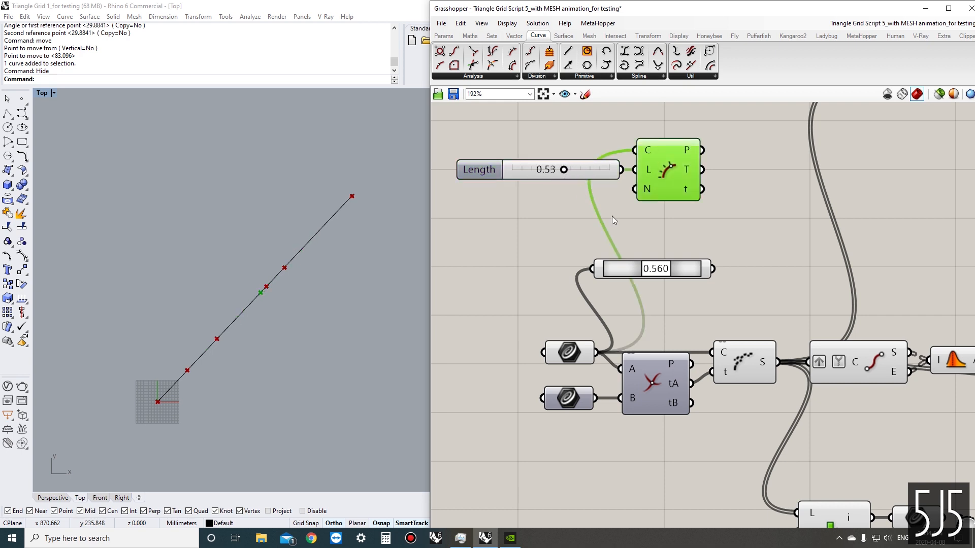
Delete the Evaluate Length component together with its Length slider
{"action": "left_click_drag", "start_coordinate": [694, 219], "coordinate": [583, 153]}
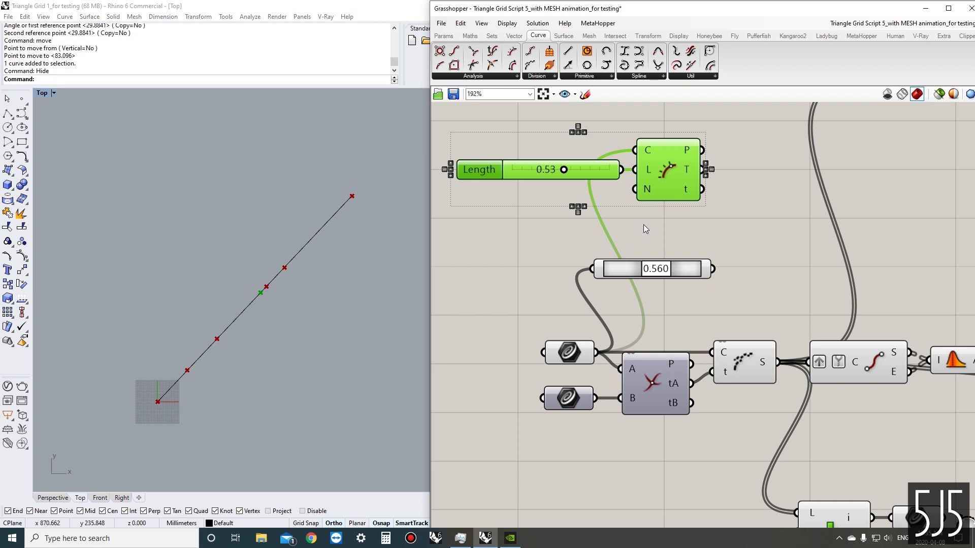
{"action": "key", "text": "Delete"}
Slide Point On Curve to 0.433, wire it into Shatter's t input and move the curve intersection component below the wires
{"action": "right_click_drag", "start_coordinate": [657, 269], "coordinate": [603, 254]}
{"action": "left_click_drag", "start_coordinate": [604, 254], "coordinate": [592, 253]}
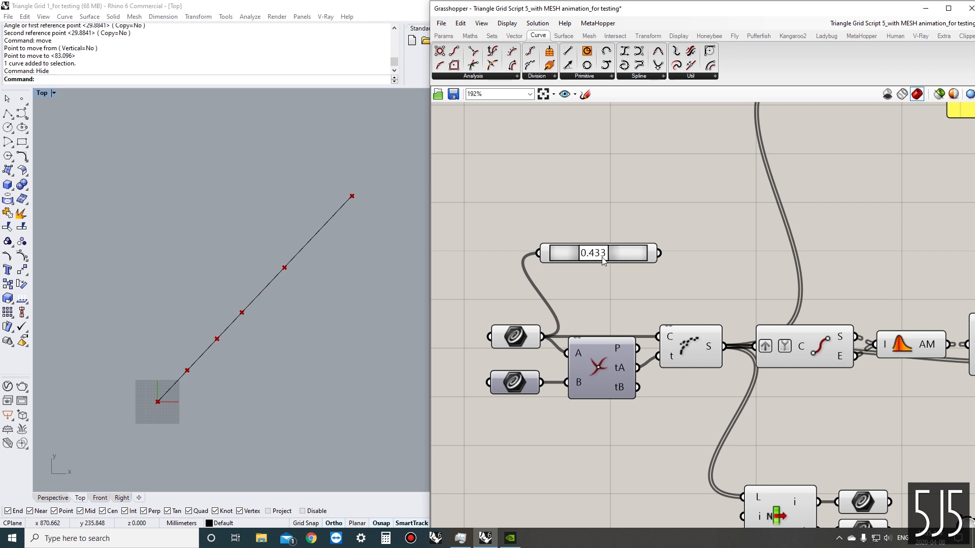
{"action": "right_click_drag", "start_coordinate": [592, 254], "coordinate": [562, 244]}
{"action": "left_click_drag", "start_coordinate": [628, 243], "coordinate": [583, 418]}
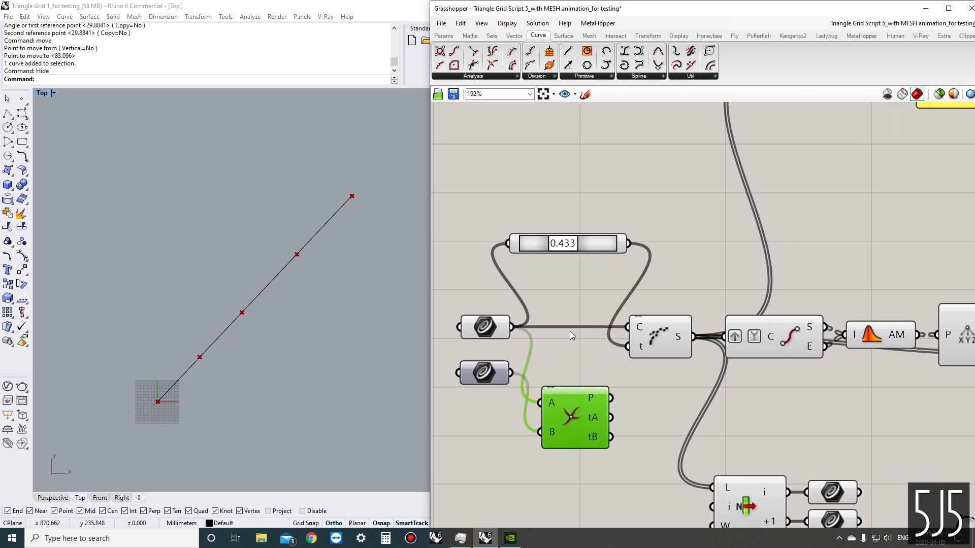
{"action": "left_click", "coordinate": [570, 331]}
Slide the Point On Curve position to 0.694 to vary where the line is split
{"action": "left_click_drag", "start_coordinate": [566, 244], "coordinate": [580, 245]}
{"action": "right_click_drag", "start_coordinate": [640, 270], "coordinate": [693, 254]}
{"action": "scroll", "coordinate": [609, 264], "scroll_direction": "down", "scroll_amount": 2}
{"action": "scroll", "coordinate": [634, 249], "scroll_direction": "down", "scroll_amount": 3}
{"action": "scroll", "coordinate": [800, 281], "scroll_direction": "up", "scroll_amount": 2}
{"action": "left_click", "coordinate": [784, 284]}
{"action": "scroll", "coordinate": [539, 238], "scroll_direction": "up", "scroll_amount": 3}
{"action": "right_click_drag", "start_coordinate": [477, 237], "coordinate": [617, 249]}
{"action": "mouse_move", "coordinate": [610, 239]}
{"action": "left_mouse_down"}
{"action": "mouse_move", "coordinate": [575, 238]}
{"action": "mouse_move", "coordinate": [616, 240]}
{"action": "left_mouse_up"}
{"action": "scroll", "coordinate": [616, 249], "scroll_direction": "down", "scroll_amount": 3}
{"action": "right_click_drag", "start_coordinate": [616, 250], "coordinate": [589, 244]}
{"action": "left_click", "coordinate": [590, 252]}
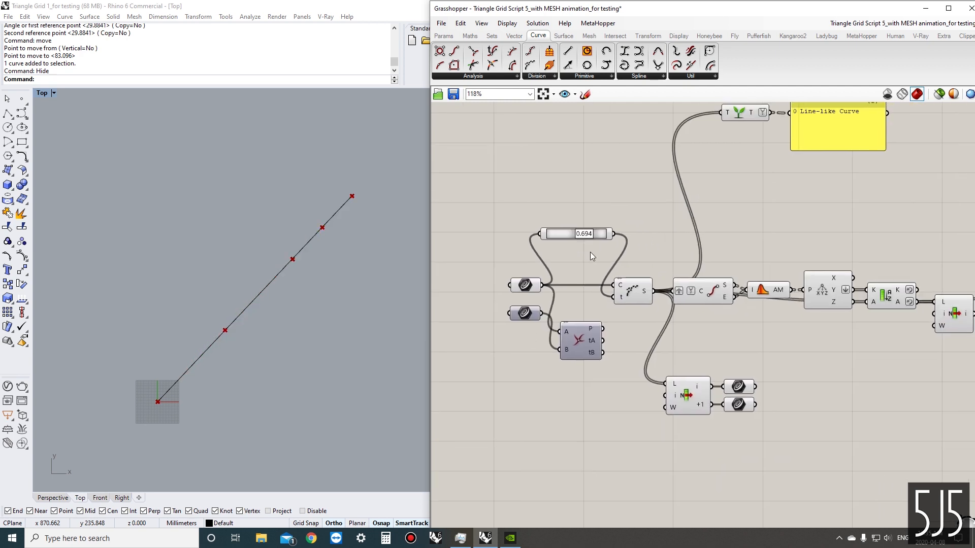
Undo the Point On Curve slides, the rewired Shatter input and the move of the curve intersection component
{"action": "key", "text": "ctrl+z"}
{"action": "key", "text": "ctrl+z"}
{"action": "key", "text": "ctrl+z"}
{"action": "key", "text": "ctrl+z"}
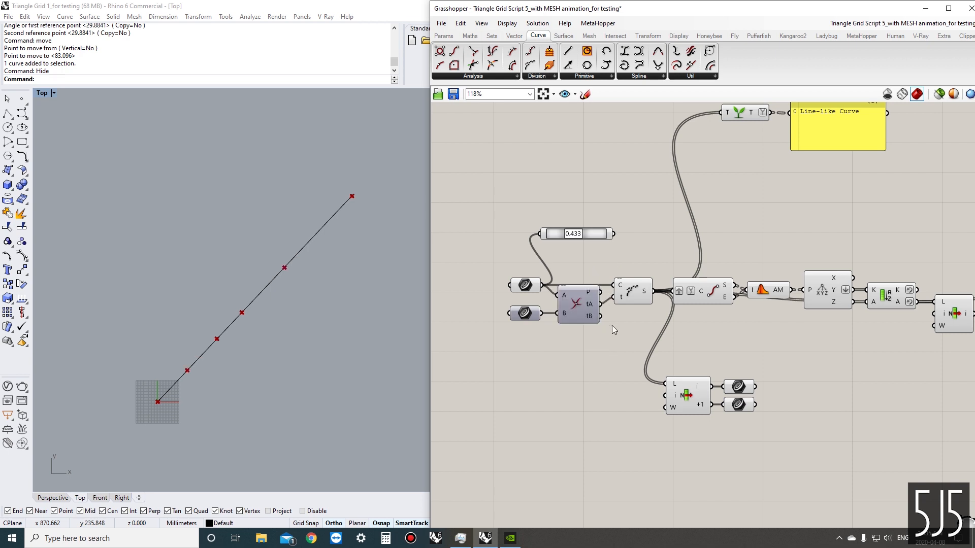
Delete the Point On Curve component above the curve intersection component
{"action": "scroll", "coordinate": [624, 329], "scroll_direction": "down", "scroll_amount": 1}
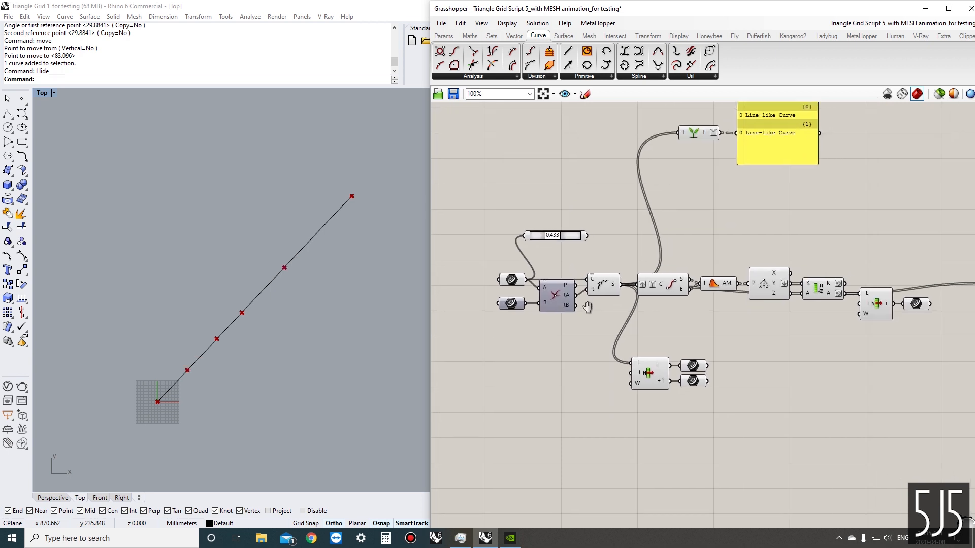
{"action": "scroll", "coordinate": [548, 234], "scroll_direction": "up", "scroll_amount": 2}
{"action": "left_click", "coordinate": [547, 234]}
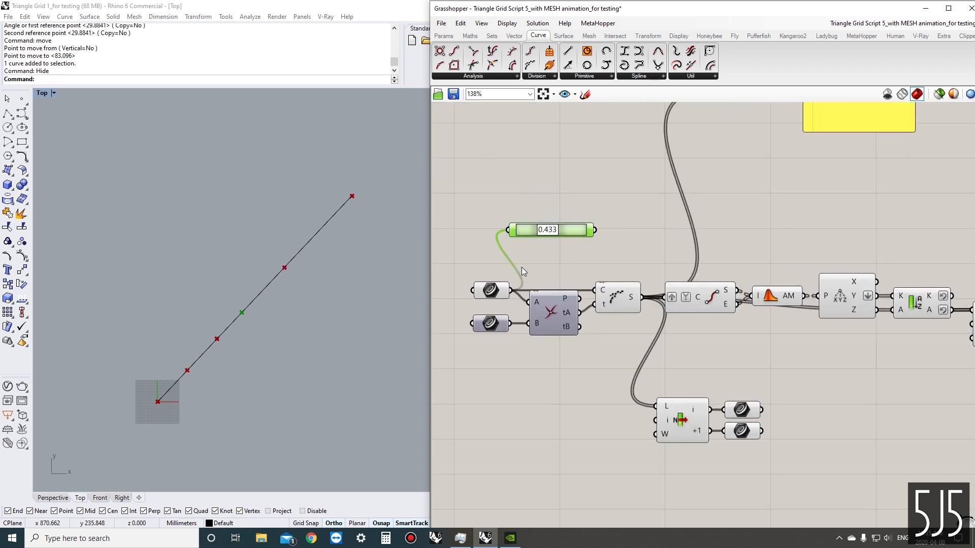
{"action": "key", "text": "Delete"}
Move the lower List Item component and its two Curve parameters up, close beneath the main component chain
{"action": "scroll", "coordinate": [519, 265], "scroll_direction": "down", "scroll_amount": 3}
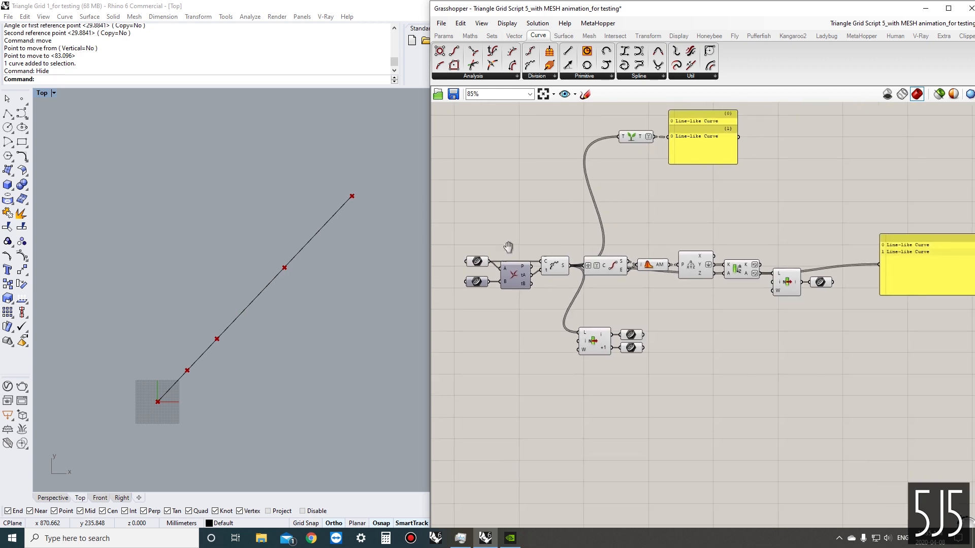
{"action": "right_click_drag", "start_coordinate": [650, 340], "coordinate": [650, 307]}
{"action": "left_click_drag", "start_coordinate": [573, 292], "coordinate": [649, 355]}
{"action": "left_click_drag", "start_coordinate": [593, 311], "coordinate": [603, 273]}
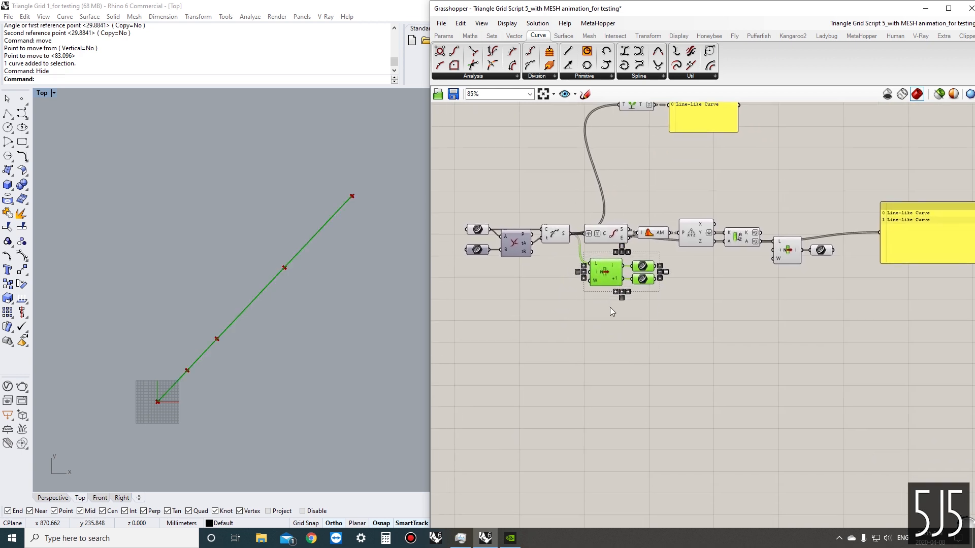
{"action": "left_click", "coordinate": [610, 308]}
Move the Graft Tree component and its attached panel down, closer to the main component chain
{"action": "right_click_drag", "start_coordinate": [609, 313], "coordinate": [638, 318]}
{"action": "scroll", "coordinate": [616, 288], "scroll_direction": "down", "scroll_amount": 2}
{"action": "scroll", "coordinate": [659, 290], "scroll_direction": "up", "scroll_amount": 2}
{"action": "right_click_drag", "start_coordinate": [657, 273], "coordinate": [666, 297]}
{"action": "left_click_drag", "start_coordinate": [703, 165], "coordinate": [626, 115]}
{"action": "left_click_drag", "start_coordinate": [650, 150], "coordinate": [663, 192]}
{"action": "left_click", "coordinate": [625, 227]}
Duplicate the two input Curve parameters and place the copies in the empty area below the definition
{"action": "scroll", "coordinate": [627, 229], "scroll_direction": "down", "scroll_amount": 2}
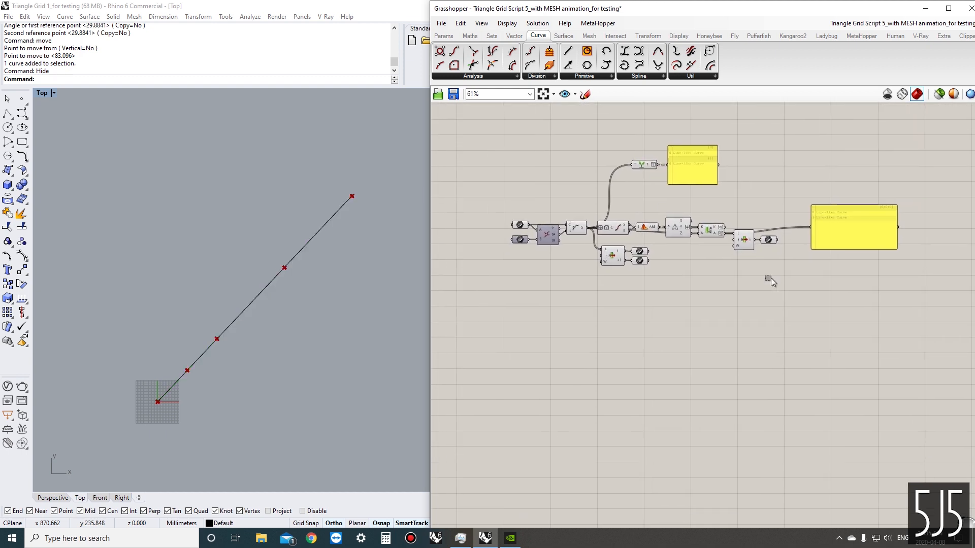
{"action": "left_click_drag", "start_coordinate": [778, 284], "coordinate": [539, 141]}
{"action": "left_click_drag", "start_coordinate": [811, 295], "coordinate": [509, 147]}
{"action": "left_click", "coordinate": [543, 274]}
{"action": "left_click", "coordinate": [517, 224]}
{"action": "left_click", "coordinate": [521, 240], "text": "shift"}
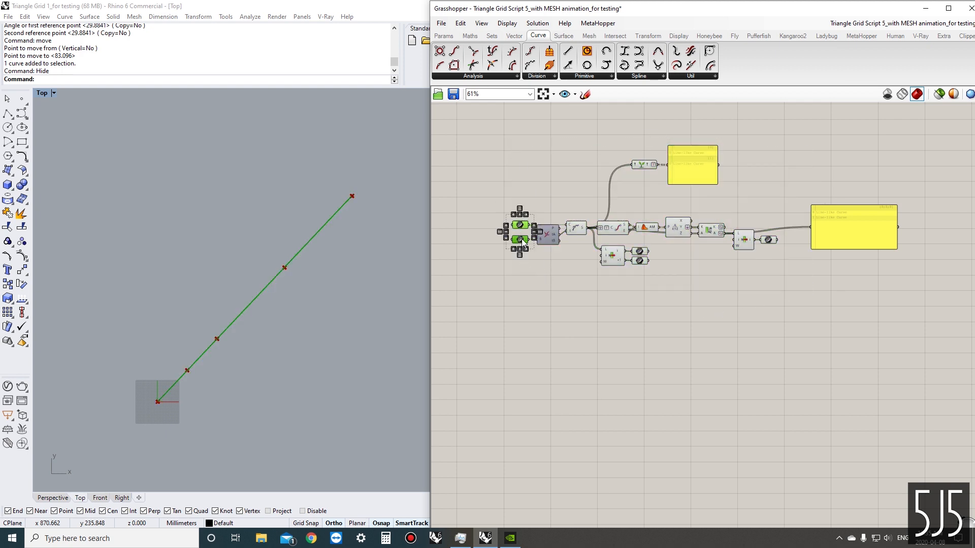
{"action": "key", "text": "ctrl+c"}
{"action": "key", "text": "ctrl+v"}
{"action": "left_click_drag", "start_coordinate": [523, 244], "coordinate": [523, 364]}
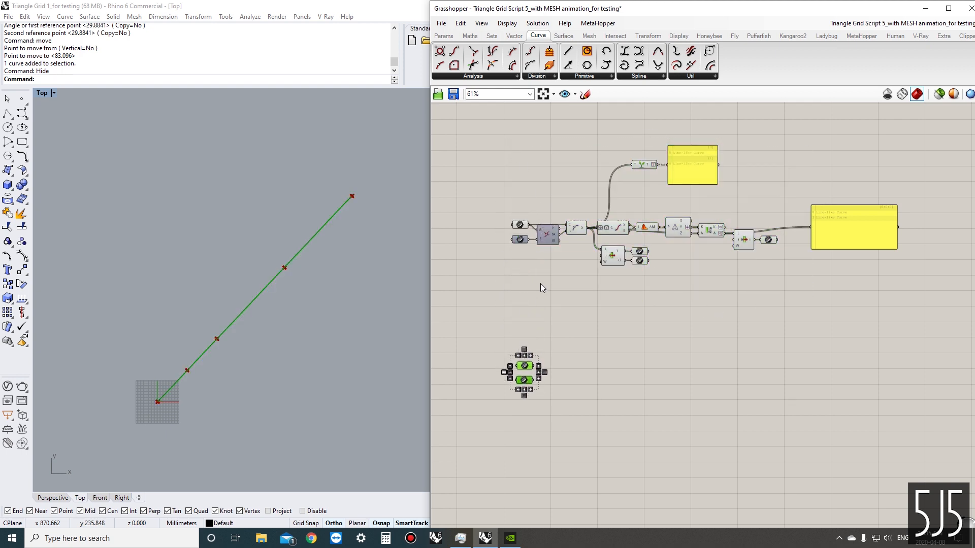
Disable all components of the original shatter definition, leaving the two copied Curve parameters enabled
{"action": "left_click_drag", "start_coordinate": [794, 279], "coordinate": [502, 152]}
{"action": "right_click", "coordinate": [570, 150]}
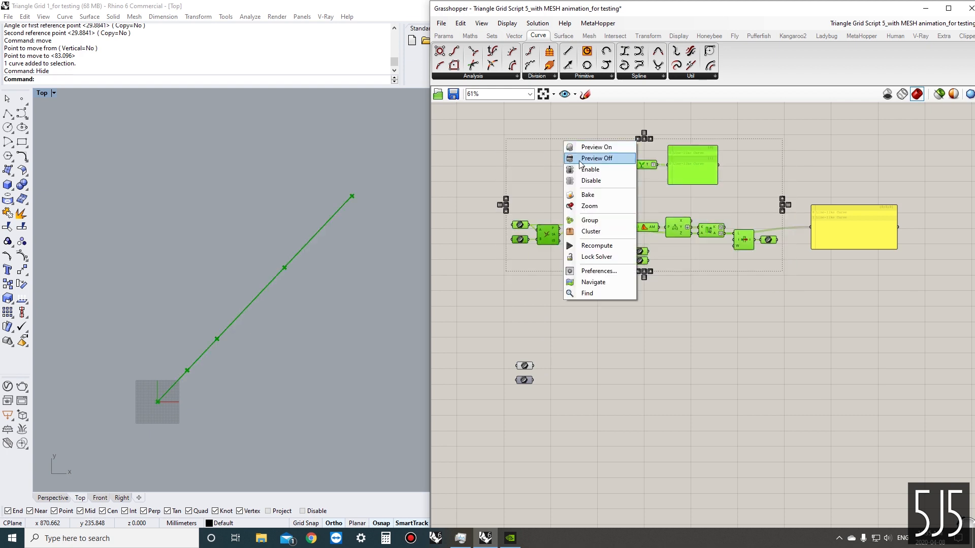
{"action": "left_click", "coordinate": [584, 179]}
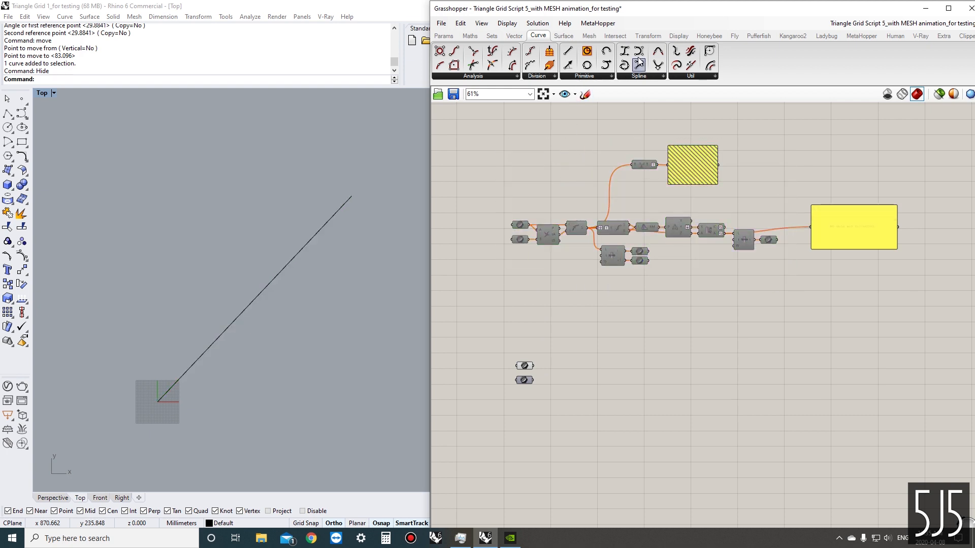
Add a Trim with Region component beside the two copied Curve parameters
{"action": "left_click", "coordinate": [608, 37]}
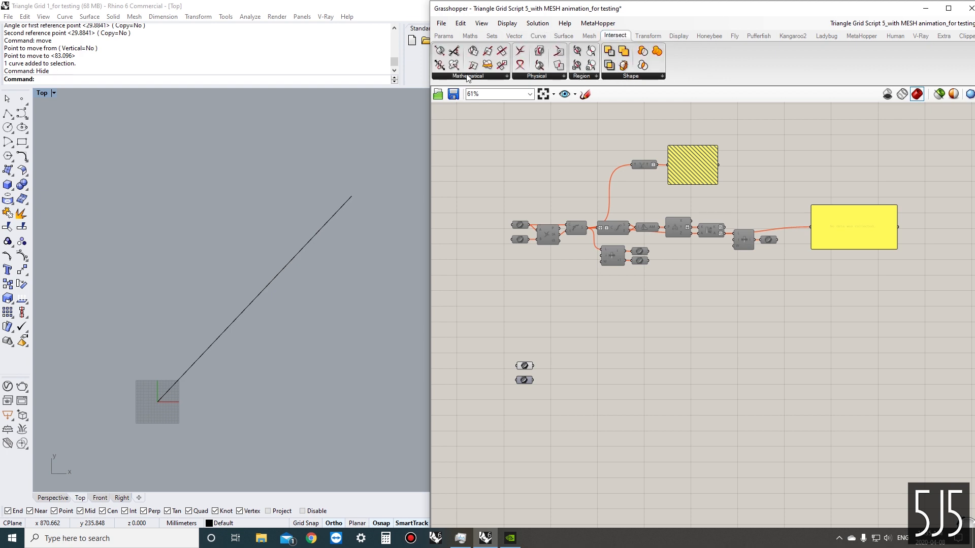
{"action": "left_click", "coordinate": [586, 76]}
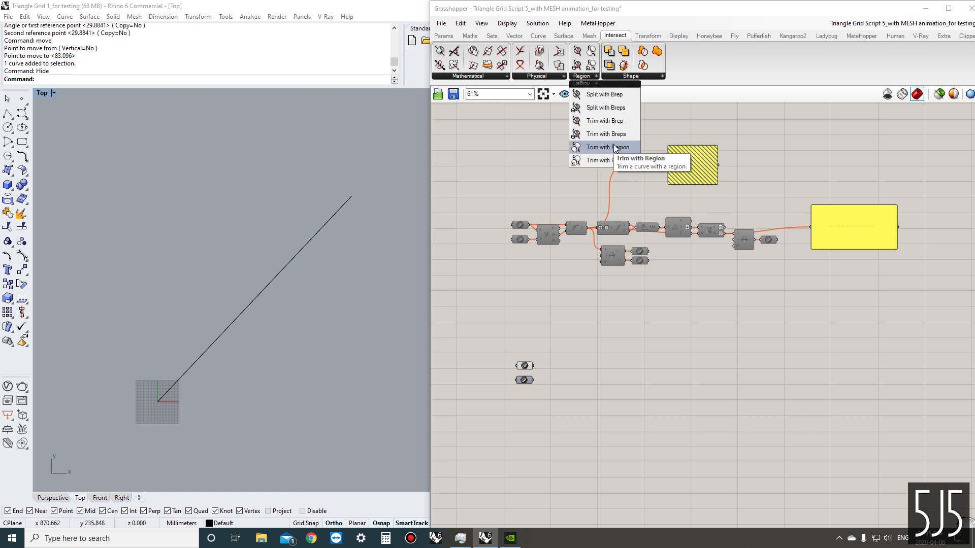
{"action": "left_click_drag", "start_coordinate": [615, 147], "coordinate": [598, 311]}
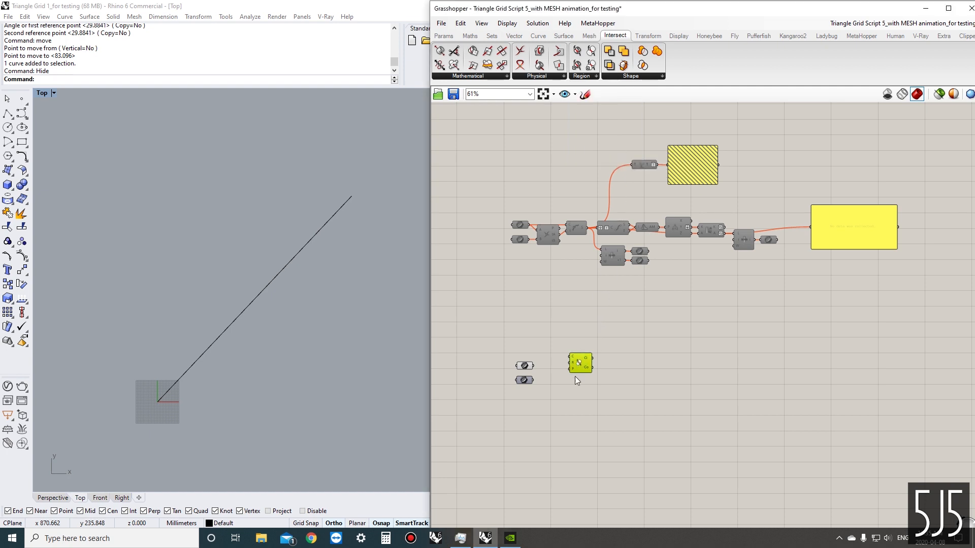
Turn on the viewport preview of the second copied Curve parameter
{"action": "scroll", "coordinate": [568, 382], "scroll_direction": "up", "scroll_amount": 4}
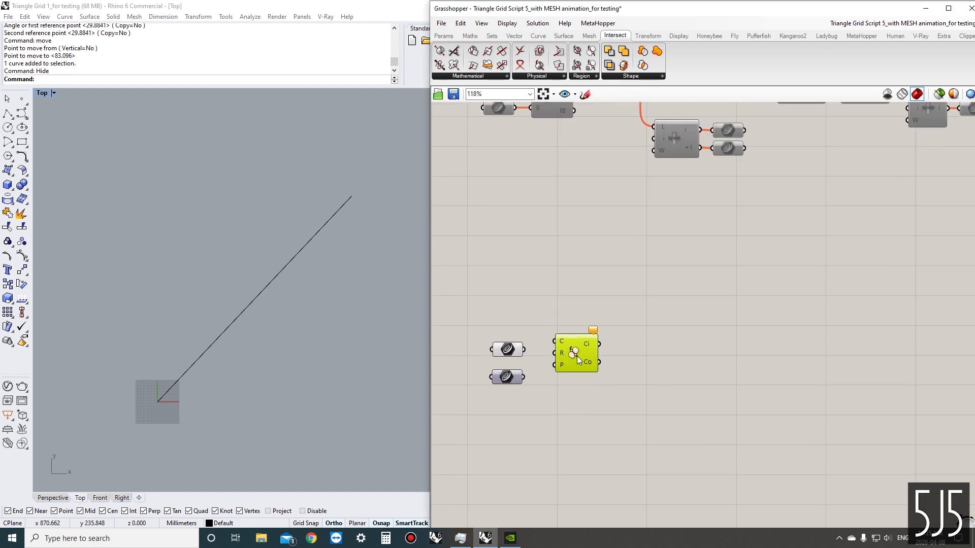
{"action": "scroll", "coordinate": [563, 350], "scroll_direction": "up", "scroll_amount": 2}
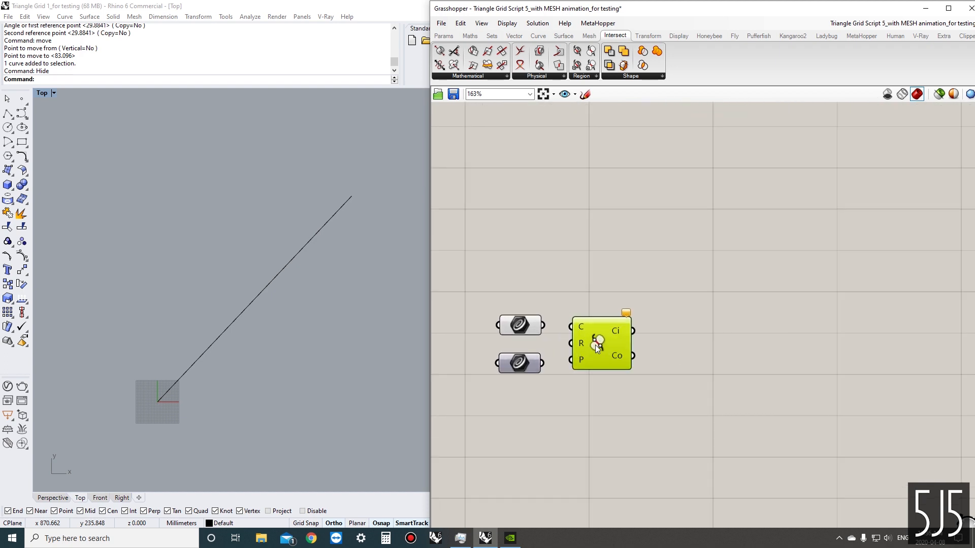
{"action": "scroll", "coordinate": [603, 342], "scroll_direction": "down", "scroll_amount": 1}
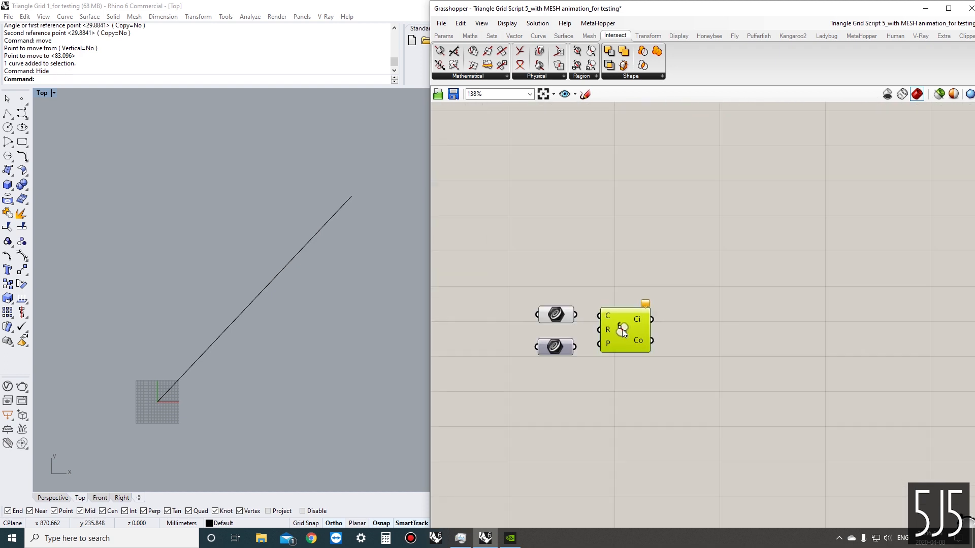
{"action": "scroll", "coordinate": [610, 361], "scroll_direction": "up", "scroll_amount": 2}
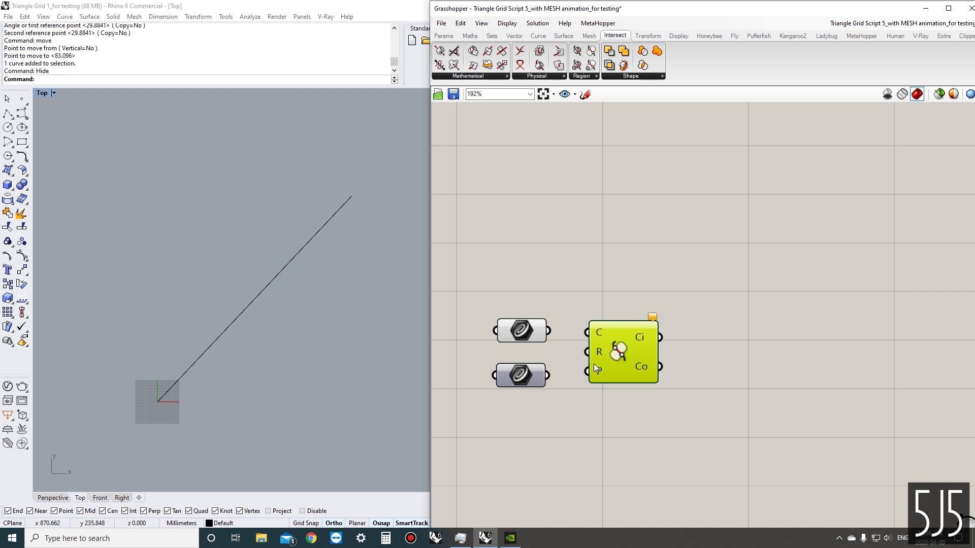
{"action": "left_click", "coordinate": [518, 372]}
{"action": "right_click", "coordinate": [529, 293]}
{"action": "left_click", "coordinate": [558, 301]}
{"action": "left_click", "coordinate": [553, 273]}
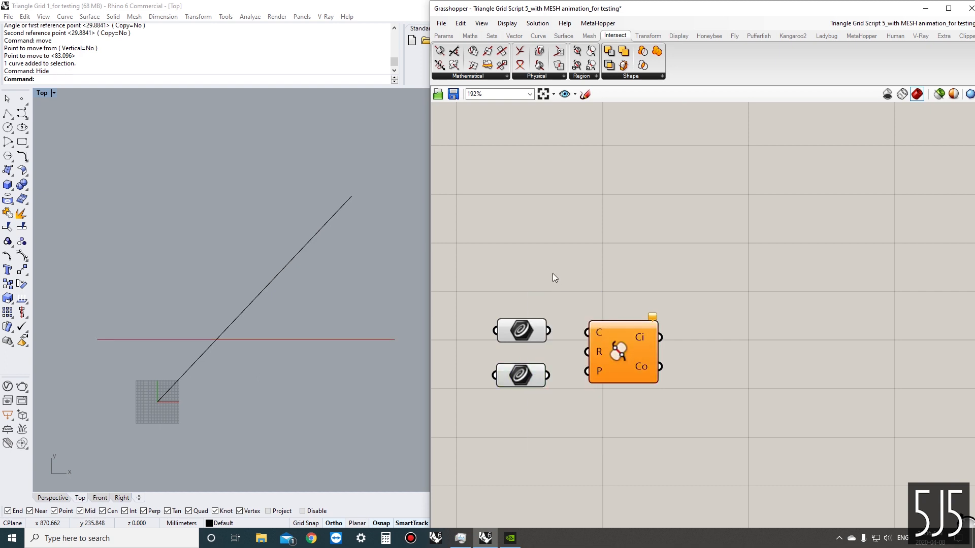
Switch to Rhino, show all hidden objects and hide the surface again so only the lines remain
{"action": "left_click", "coordinate": [369, 301]}
{"action": "type", "text": "show"}
{"action": "key", "text": "Return"}
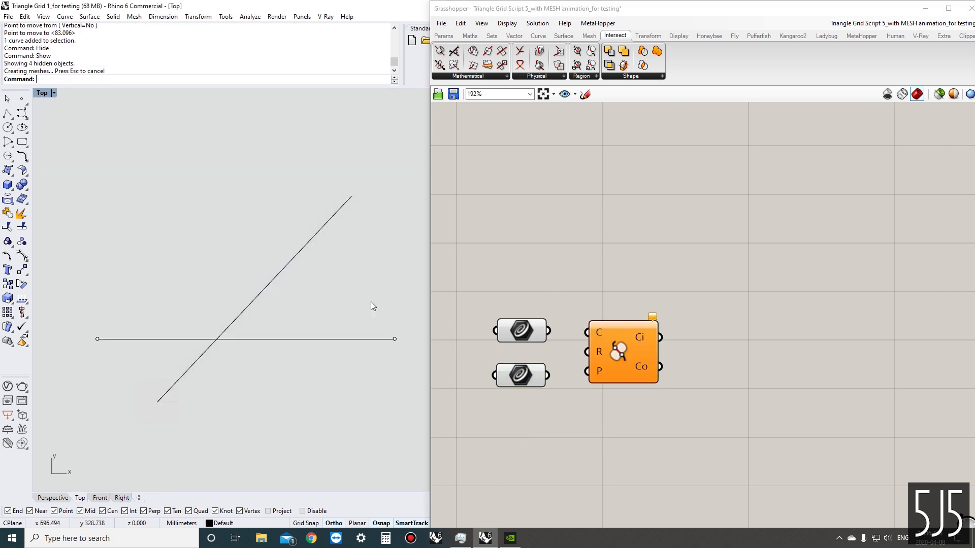
{"action": "left_click", "coordinate": [369, 302]}
{"action": "key", "text": "ctrl+h"}
{"action": "mouse_move", "coordinate": [351, 309]}
{"action": "right_mouse_down"}
{"action": "mouse_move", "coordinate": [326, 306]}
{"action": "mouse_move", "coordinate": [363, 298]}
{"action": "right_mouse_up"}
{"action": "scroll", "coordinate": [325, 308], "scroll_direction": "up", "scroll_amount": 2}
Back in Grasshopper, nudge Trim with Region and connect the first copied Curve parameter to its curve input
{"action": "left_click", "coordinate": [564, 309]}
{"action": "left_click_drag", "start_coordinate": [617, 337], "coordinate": [620, 344]}
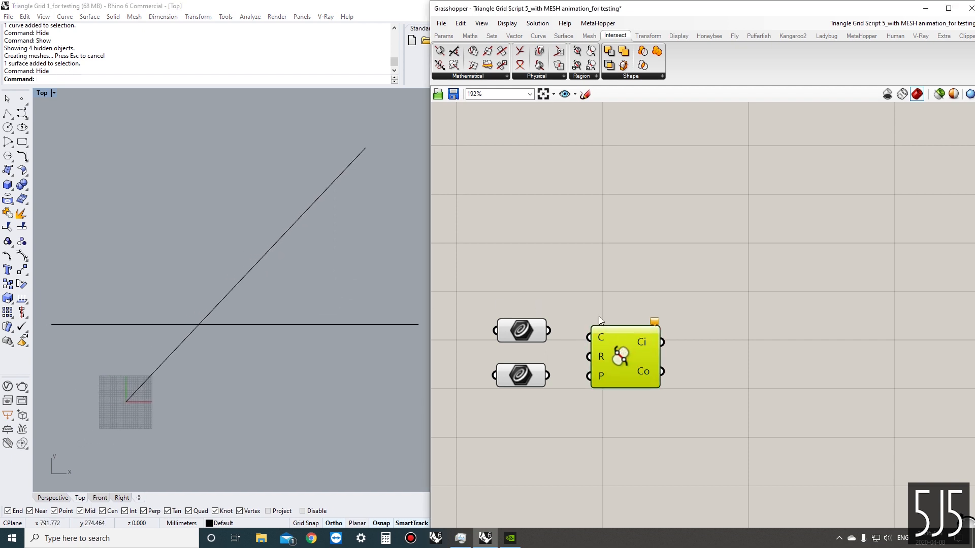
{"action": "left_click", "coordinate": [599, 315]}
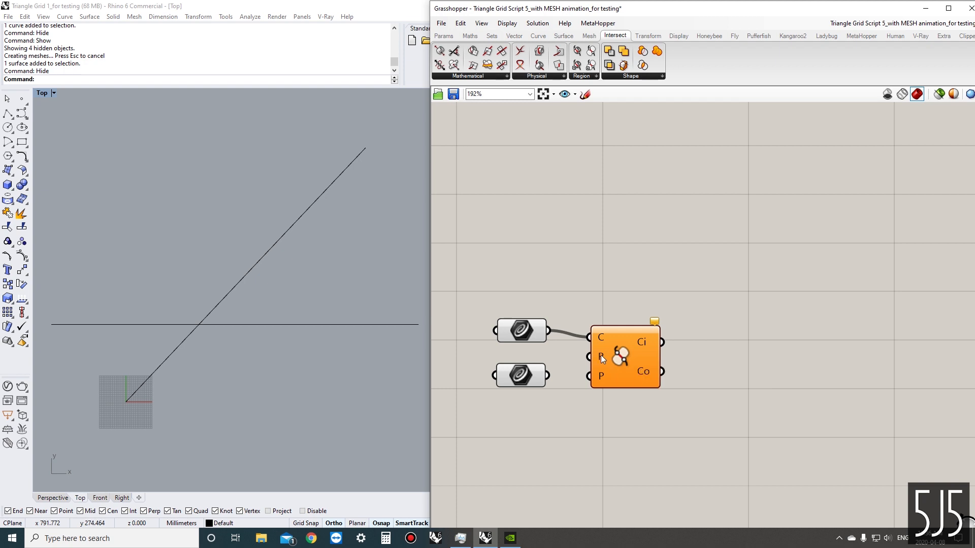
Select the horizontal line in the Rhino viewport to examine it as the candidate trimming region
{"action": "left_click", "coordinate": [394, 325]}
{"action": "right_click_drag", "start_coordinate": [382, 345], "coordinate": [387, 351]}
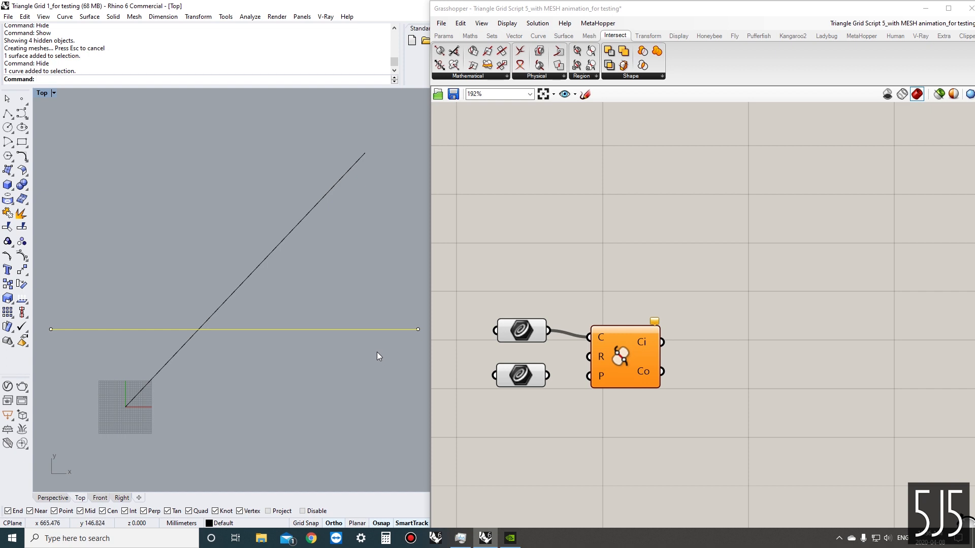
{"action": "left_click", "coordinate": [382, 359]}
{"action": "left_click", "coordinate": [378, 330]}
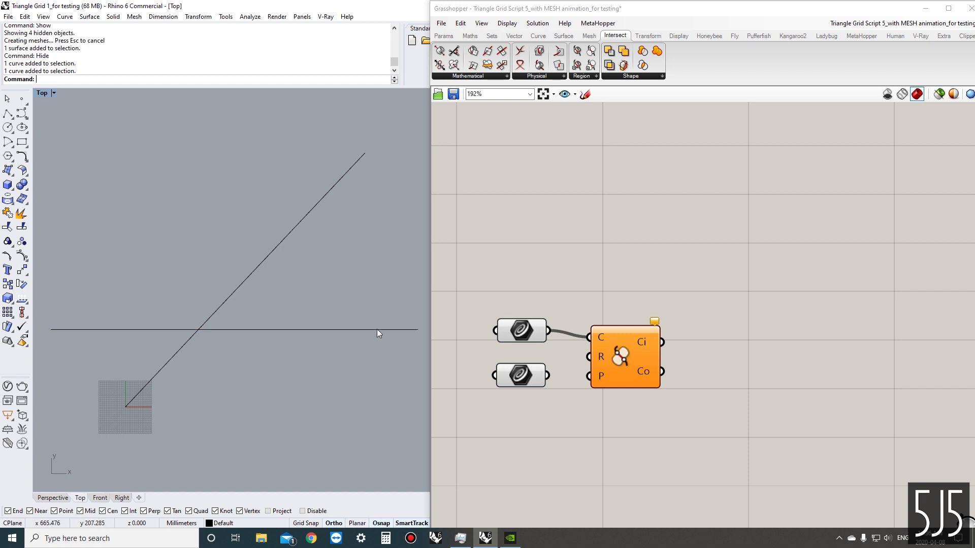
Check the diagonal line in Rhino, then in Grasshopper align Trim with Region and the second copied Curve parameter with the first one
{"action": "left_click", "coordinate": [297, 231]}
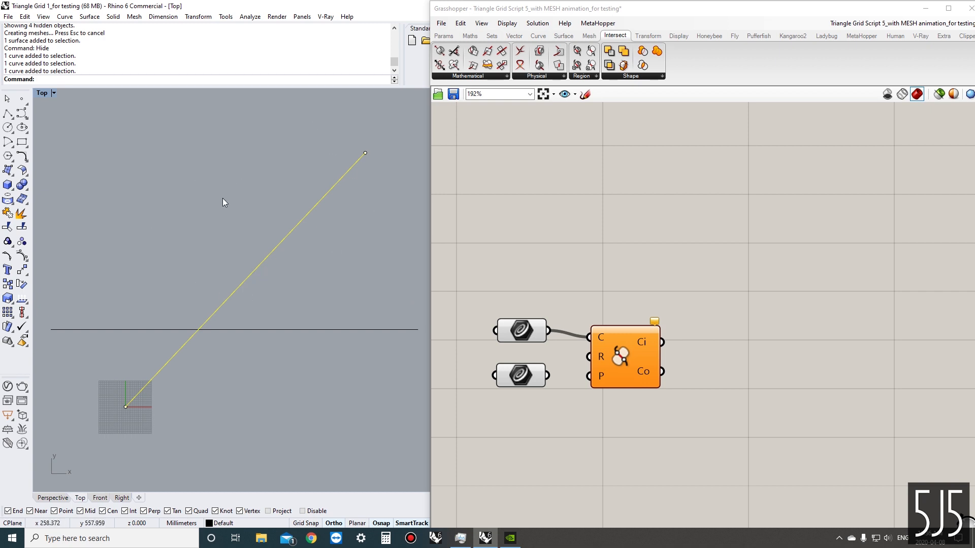
{"action": "left_click", "coordinate": [275, 182]}
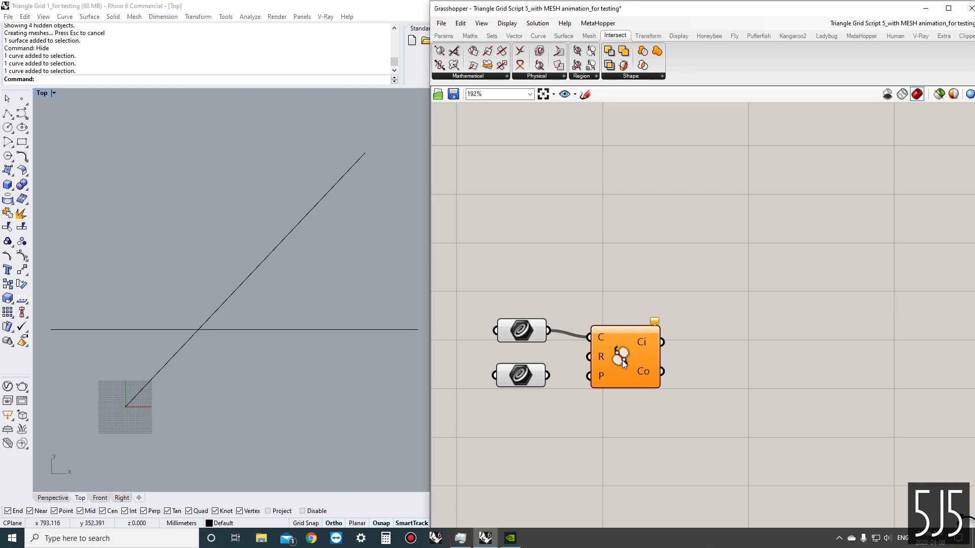
{"action": "left_click_drag", "start_coordinate": [623, 361], "coordinate": [623, 354]}
{"action": "left_click", "coordinate": [528, 371]}
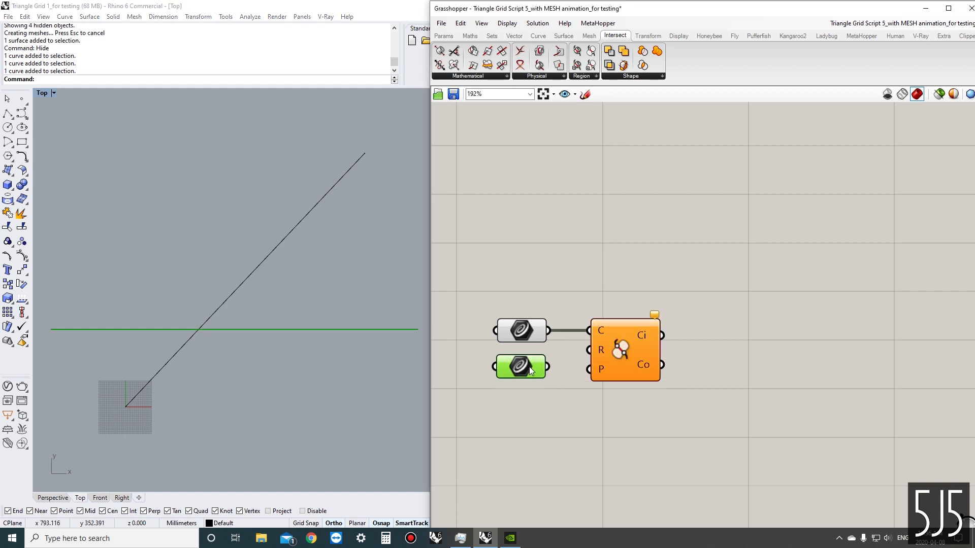
{"action": "left_click_drag", "start_coordinate": [529, 370], "coordinate": [530, 371]}
{"action": "left_click", "coordinate": [536, 405]}
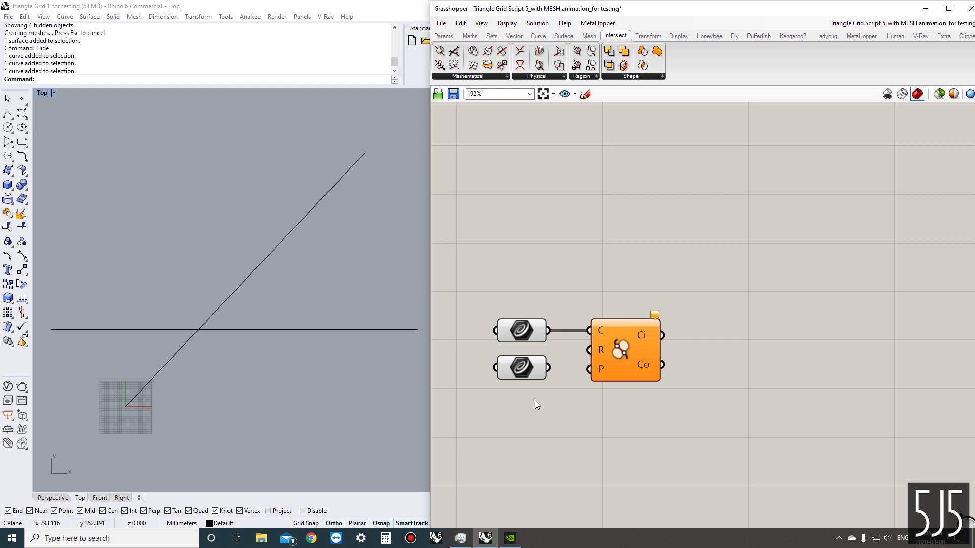
{"action": "left_click", "coordinate": [520, 370]}
{"action": "left_click", "coordinate": [582, 381]}
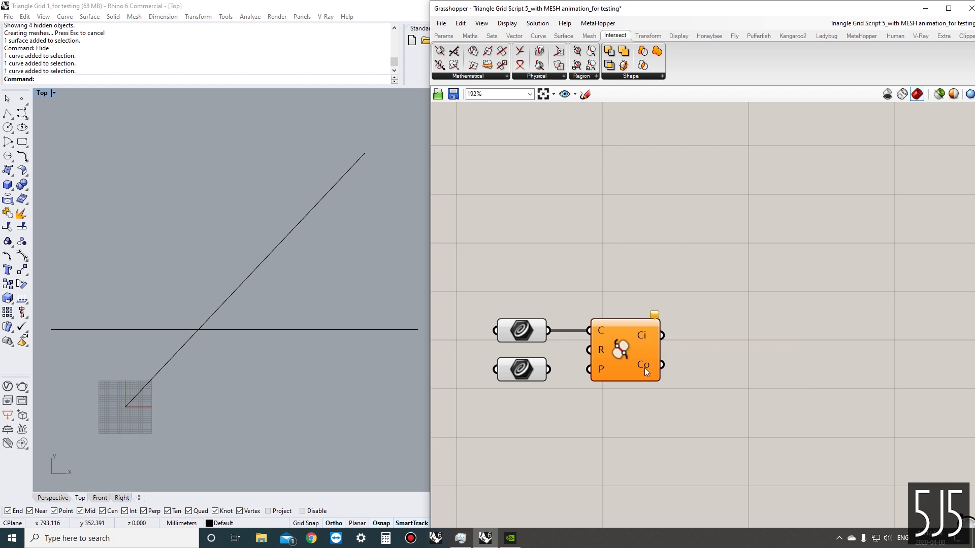
Move Trim with Region away to make room and add an Extrude component with the second copied Curve parameter as its base
{"action": "left_click_drag", "start_coordinate": [615, 351], "coordinate": [792, 349]}
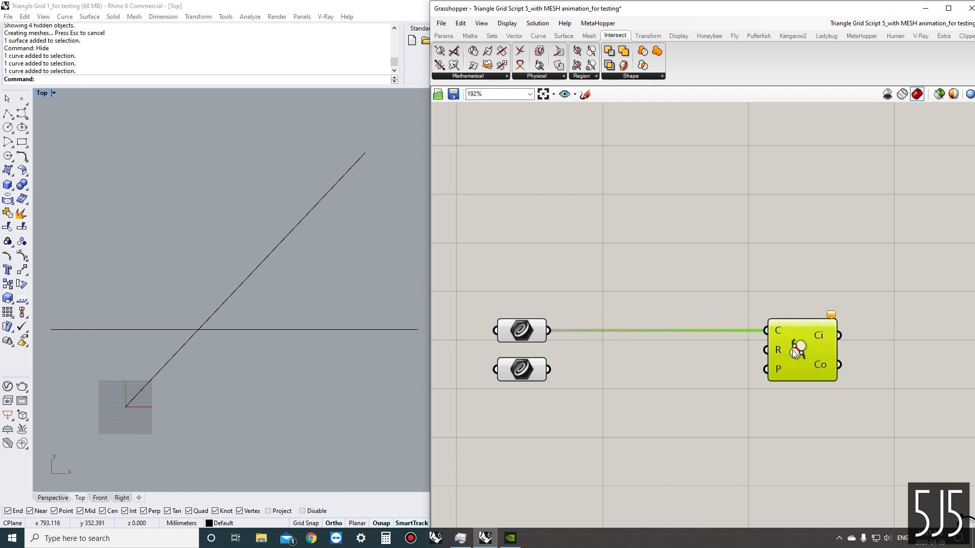
{"action": "left_click", "coordinate": [605, 385]}
{"action": "left_click", "coordinate": [525, 376]}
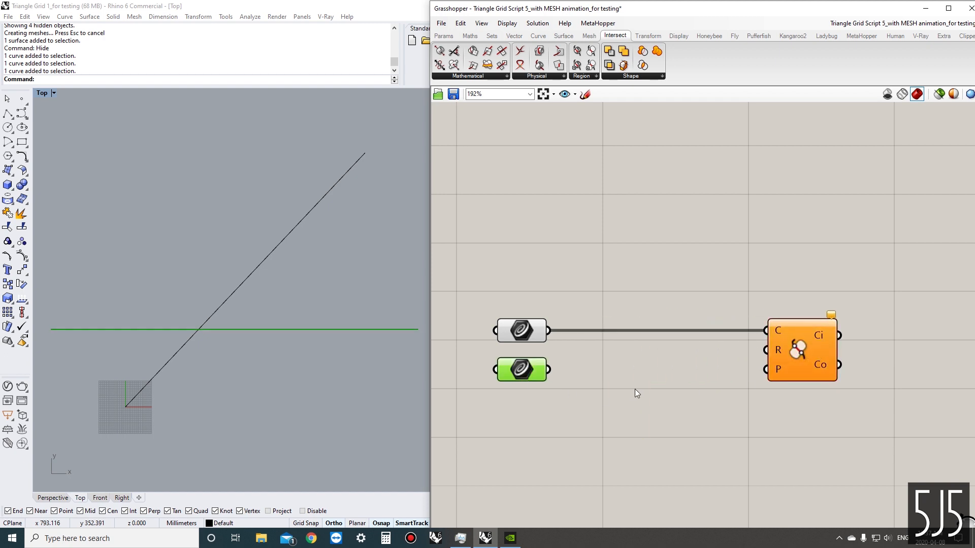
{"action": "double_click", "coordinate": [646, 400]}
{"action": "type", "text": "extr"}
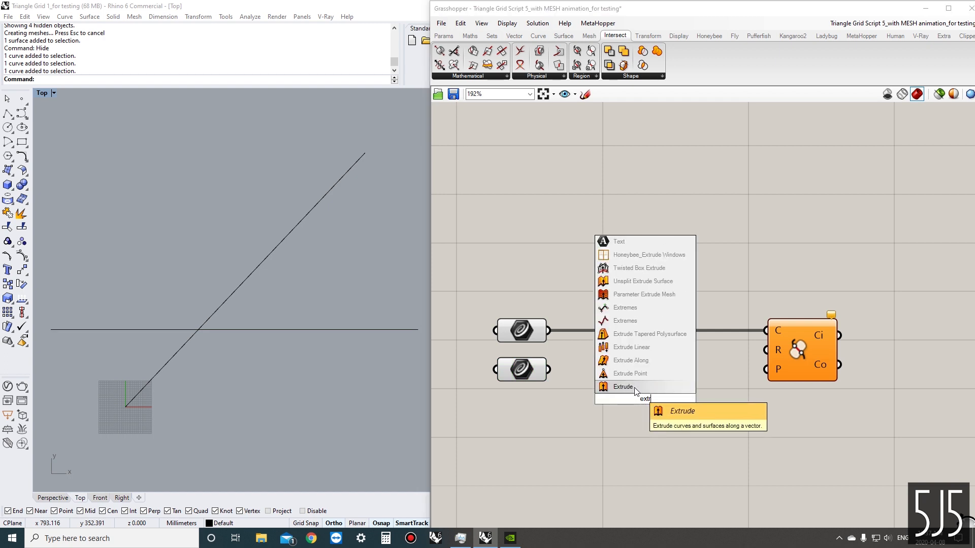
{"action": "left_click", "coordinate": [635, 387]}
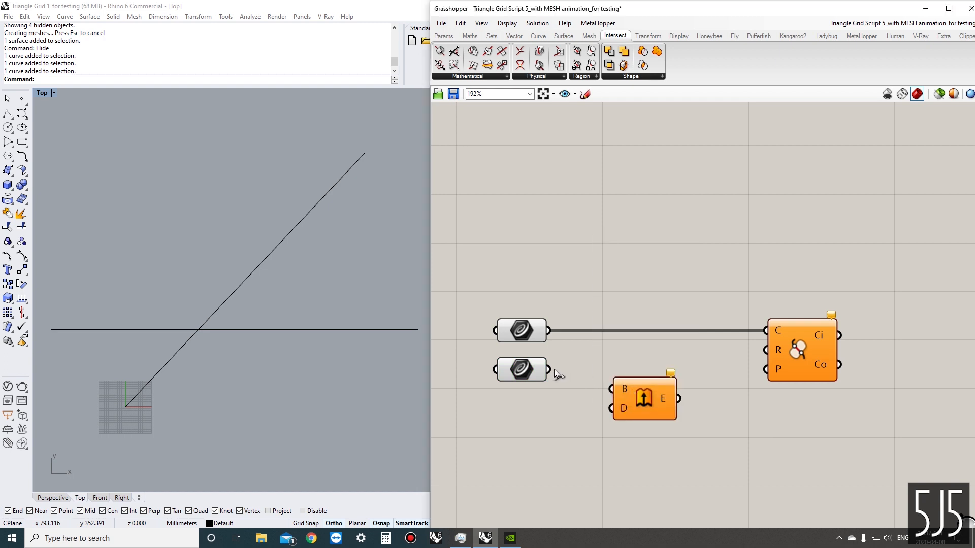
{"action": "left_click_drag", "start_coordinate": [632, 400], "coordinate": [613, 384]}
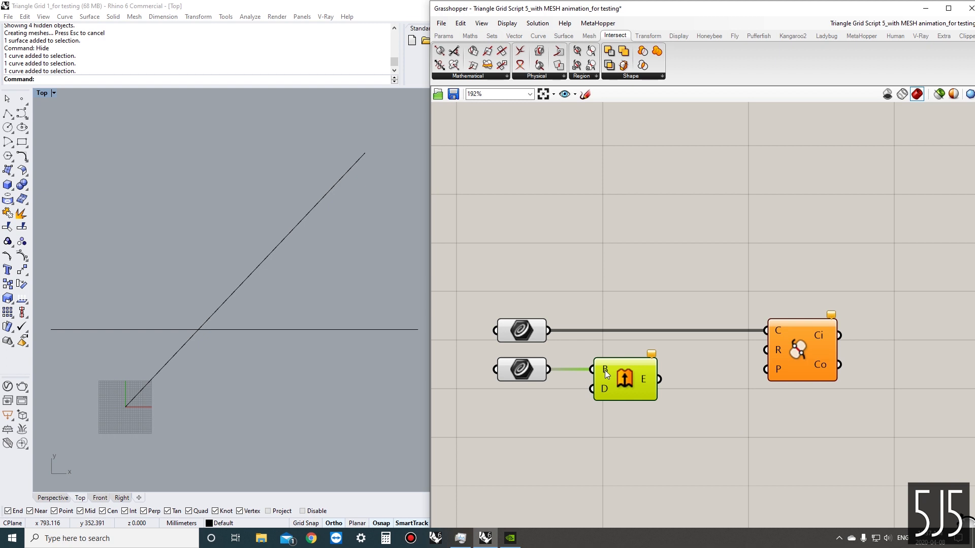
Add a Unit Y vector, connect it to the Extrude direction input and place it below the second copied Curve parameter
{"action": "double_click", "coordinate": [542, 435]}
{"action": "type", "text": "x"}
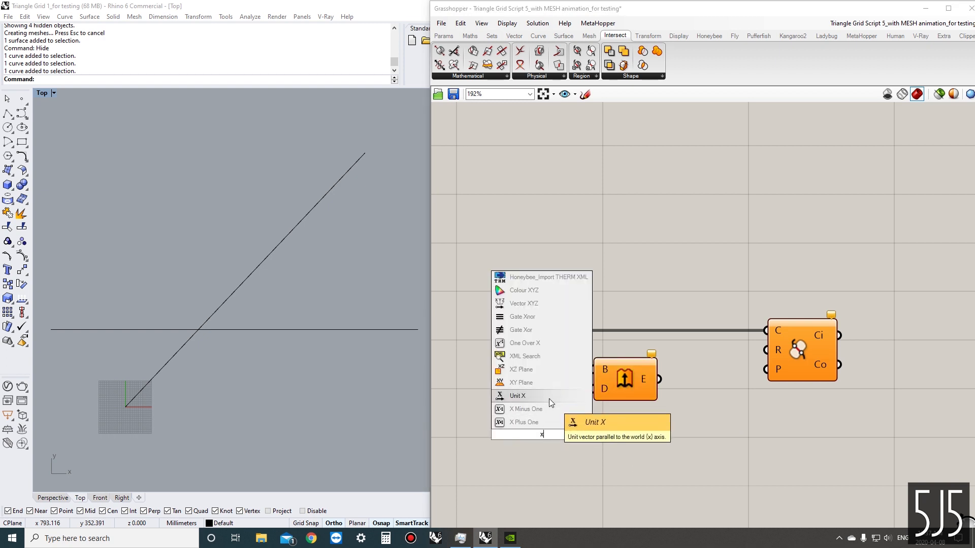
{"action": "key", "text": "BackSpace"}
{"action": "type", "text": "y"}
{"action": "left_click", "coordinate": [546, 418]}
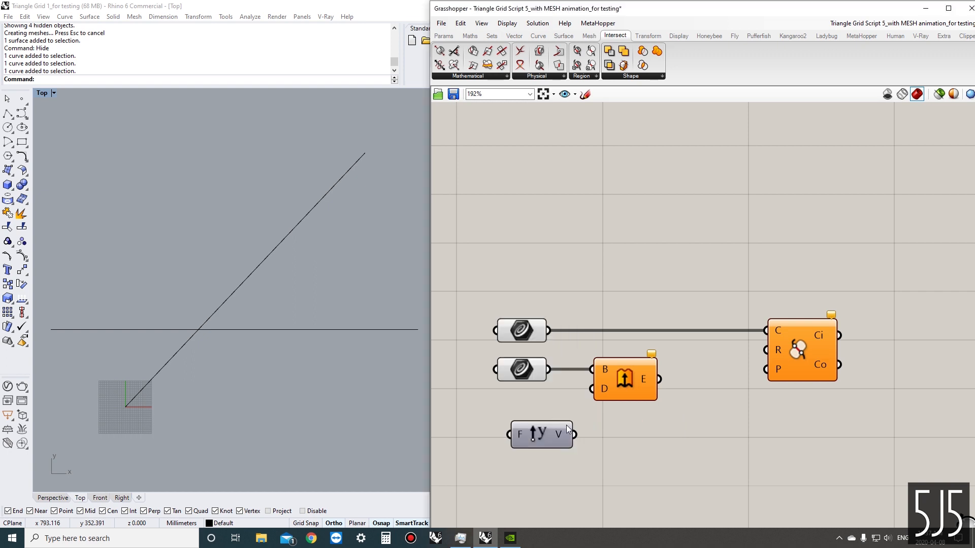
{"action": "left_click_drag", "start_coordinate": [573, 435], "coordinate": [539, 404]}
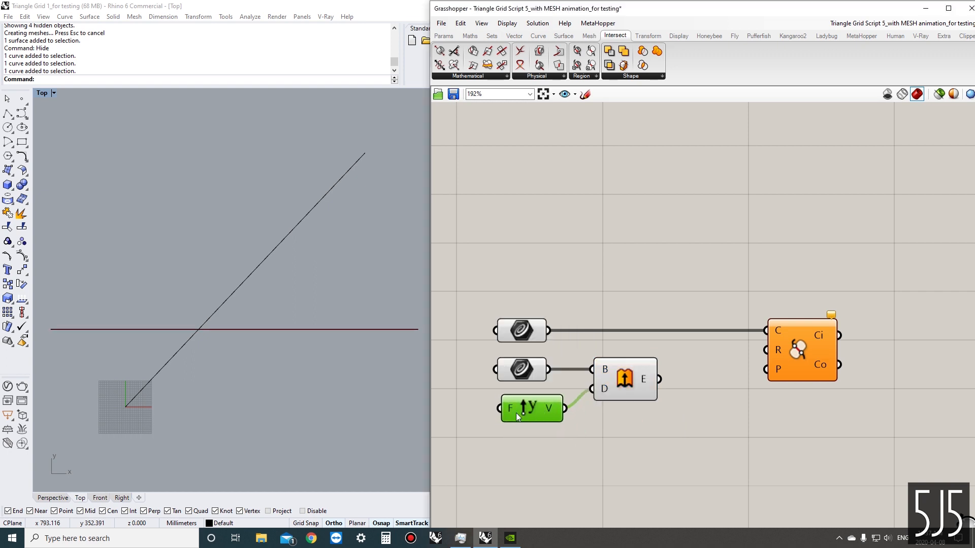
{"action": "right_click_drag", "start_coordinate": [516, 413], "coordinate": [562, 415]}
Create a number slider from 10000, connect it to the Unit Y factor and set it to 535
{"action": "double_click", "coordinate": [501, 423]}
{"action": "type", "text": "100"}
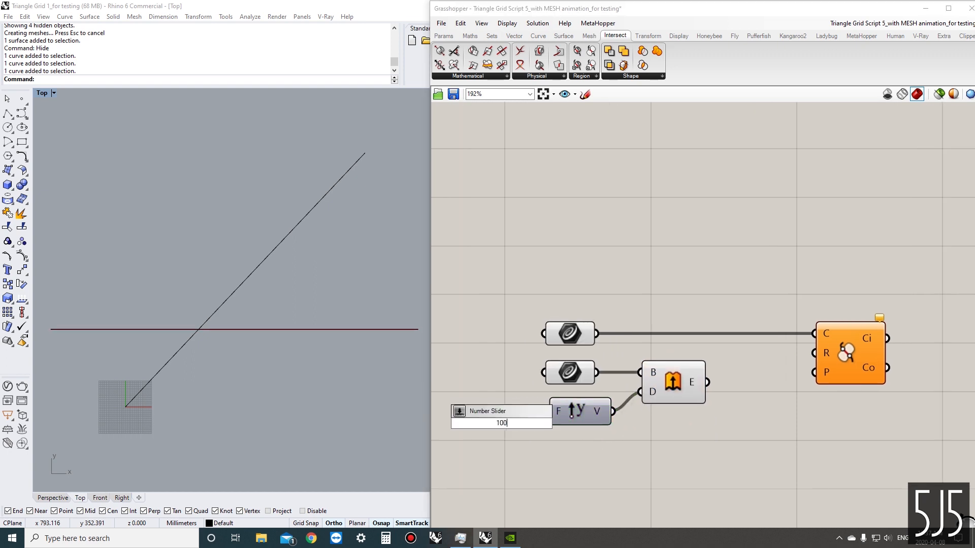
{"action": "type", "text": "00"}
{"action": "key", "text": "Return"}
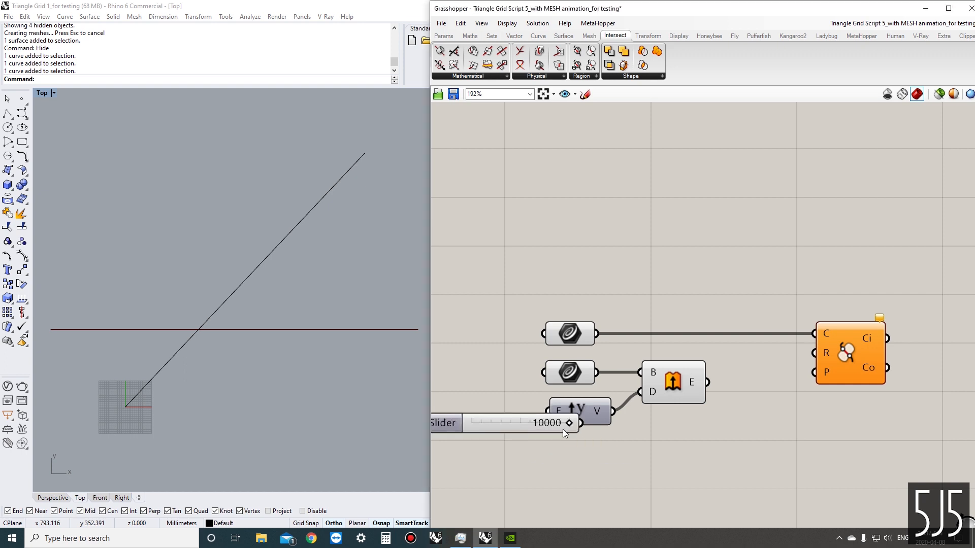
{"action": "scroll", "coordinate": [501, 419], "scroll_direction": "down", "scroll_amount": 2}
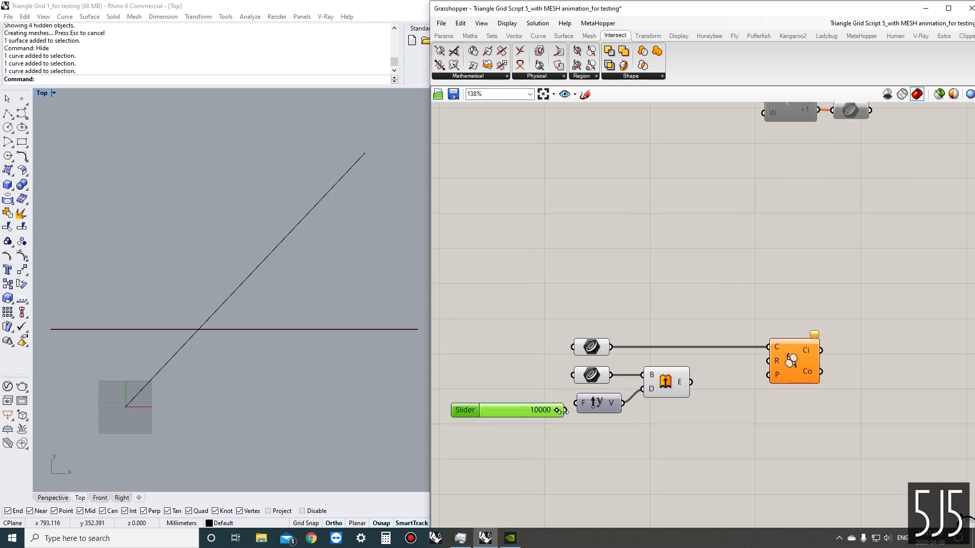
{"action": "left_click_drag", "start_coordinate": [567, 411], "coordinate": [462, 398]}
{"action": "right_click_drag", "start_coordinate": [650, 382], "coordinate": [630, 381]}
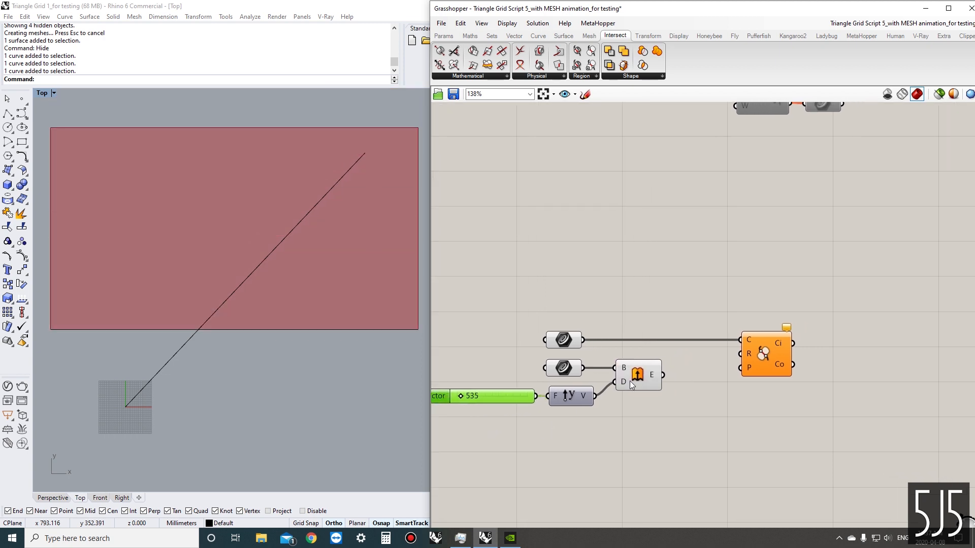
Connect the Extrude output to the region input of Trim with Region and place the trim component close beside Extrude
{"action": "left_click", "coordinate": [635, 374]}
{"action": "scroll", "coordinate": [635, 425], "scroll_direction": "up", "scroll_amount": 2}
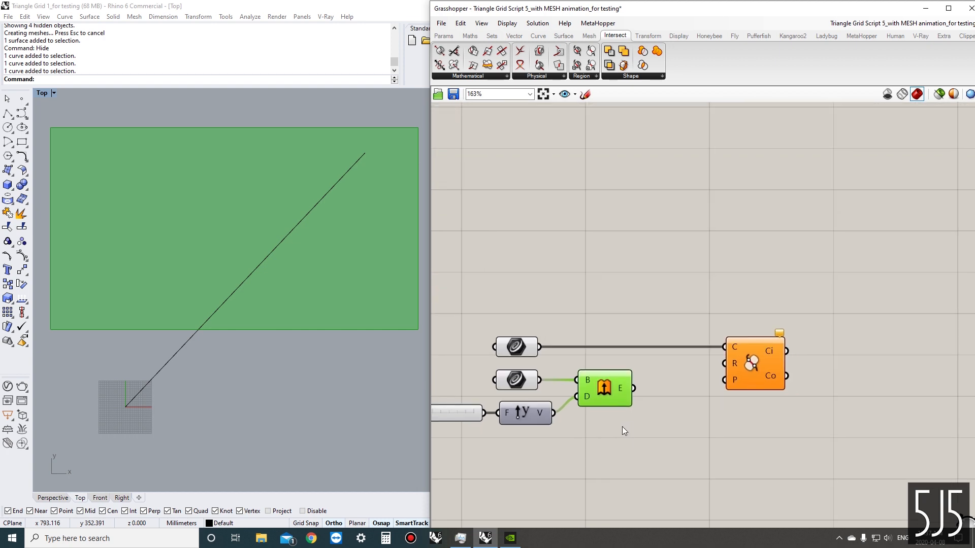
{"action": "left_click", "coordinate": [598, 443]}
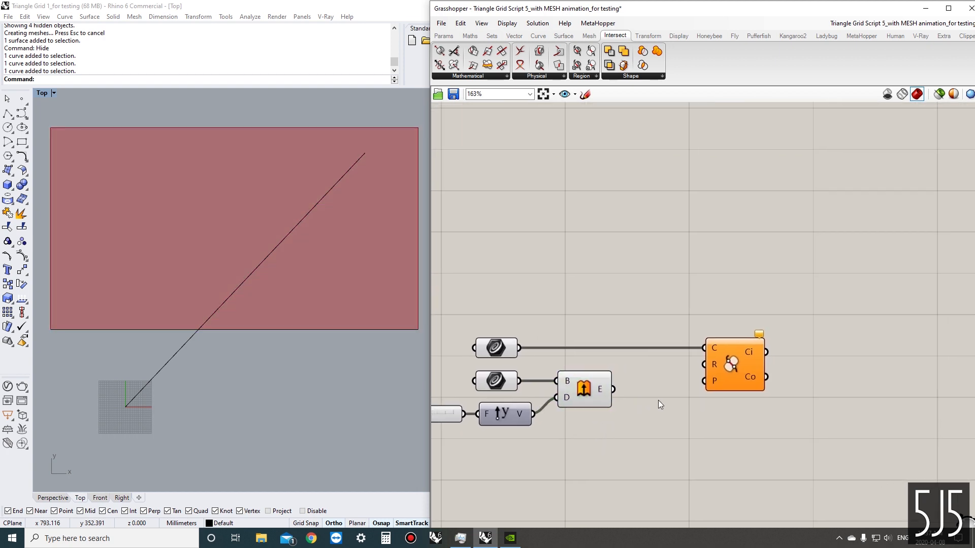
{"action": "left_click_drag", "start_coordinate": [721, 377], "coordinate": [760, 376]}
{"action": "left_click", "coordinate": [712, 415]}
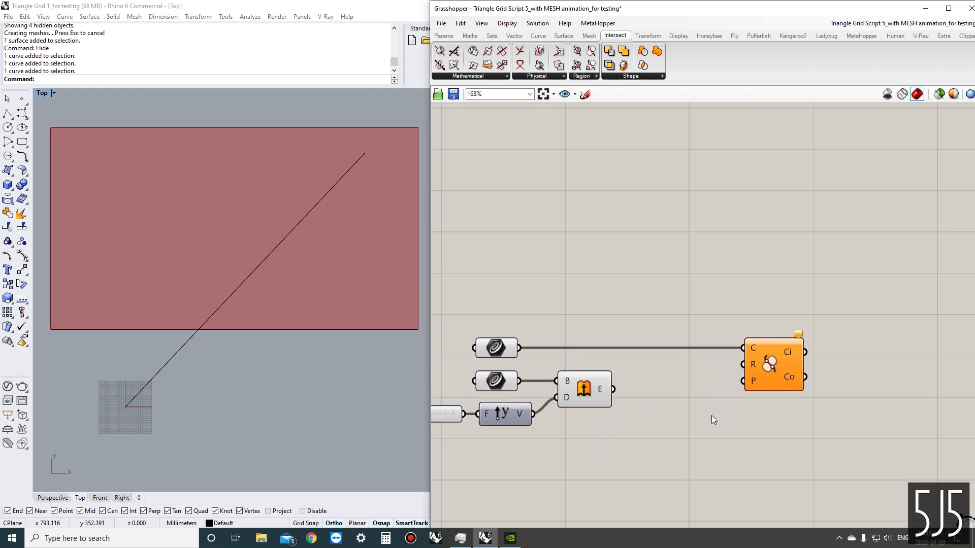
{"action": "scroll", "coordinate": [705, 407], "scroll_direction": "up", "scroll_amount": 1}
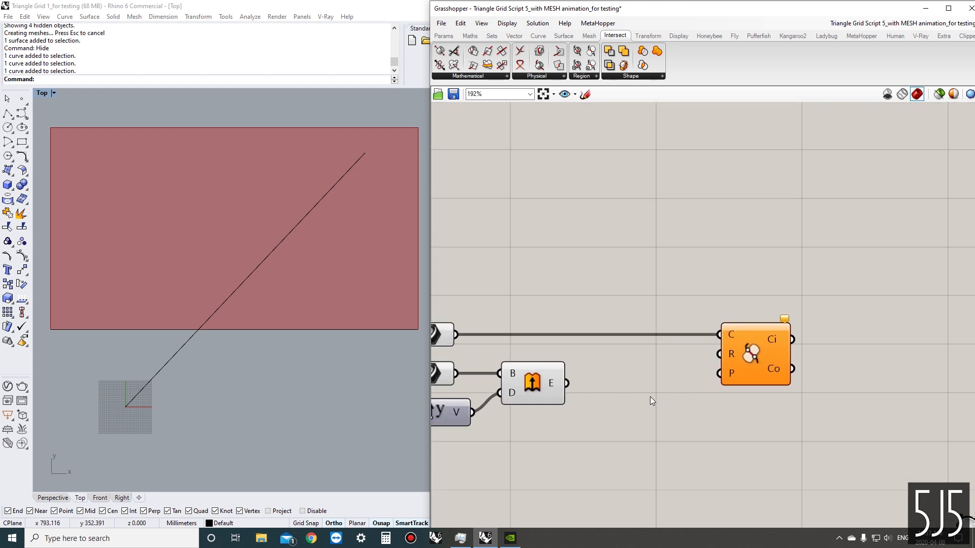
{"action": "left_click_drag", "start_coordinate": [739, 365], "coordinate": [656, 378]}
{"action": "left_click", "coordinate": [577, 384]}
{"action": "left_click_drag", "start_coordinate": [567, 384], "coordinate": [641, 355]}
{"action": "left_click_drag", "start_coordinate": [669, 359], "coordinate": [642, 358]}
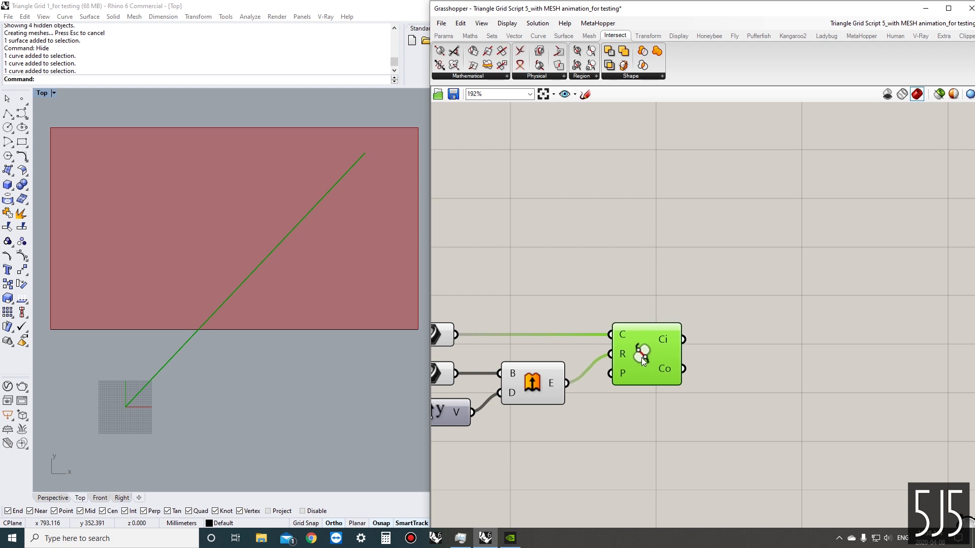
{"action": "left_click", "coordinate": [647, 416]}
{"action": "right_click_drag", "start_coordinate": [595, 409], "coordinate": [567, 401]}
Examine the Extrude output and the region input of Trim with Region, checking the extruded surface in the viewport preview
{"action": "left_click", "coordinate": [570, 381]}
{"action": "left_click", "coordinate": [585, 417]}
{"action": "left_click", "coordinate": [481, 369]}
{"action": "left_click", "coordinate": [567, 401]}
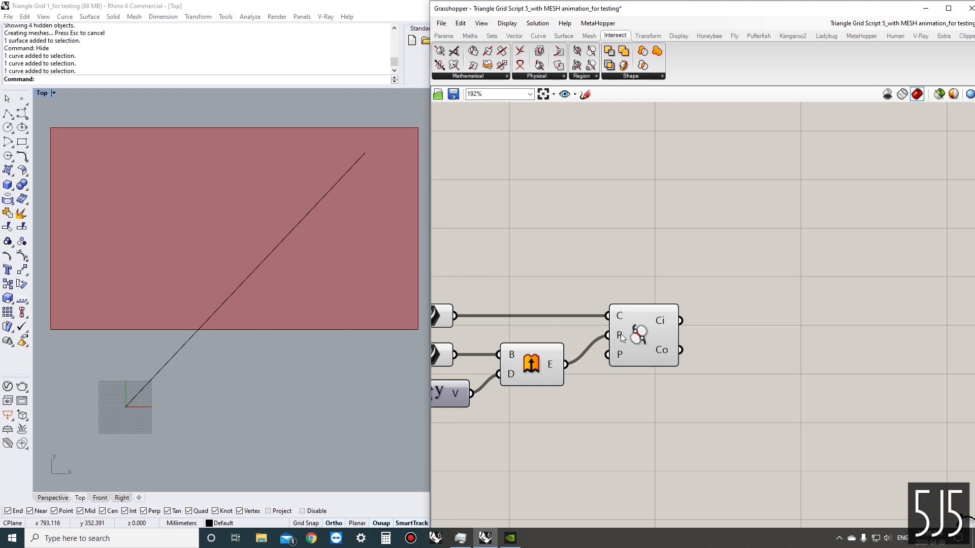
{"action": "mouse_move", "coordinate": [621, 338]}
{"action": "mouse_move", "coordinate": [555, 365]}
{"action": "left_click", "coordinate": [623, 334]}
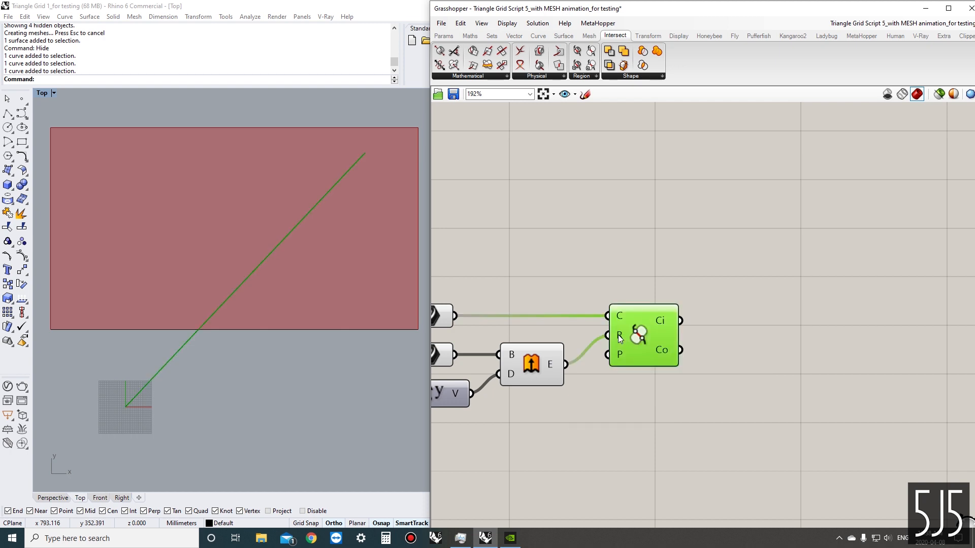
{"action": "left_click", "coordinate": [540, 372]}
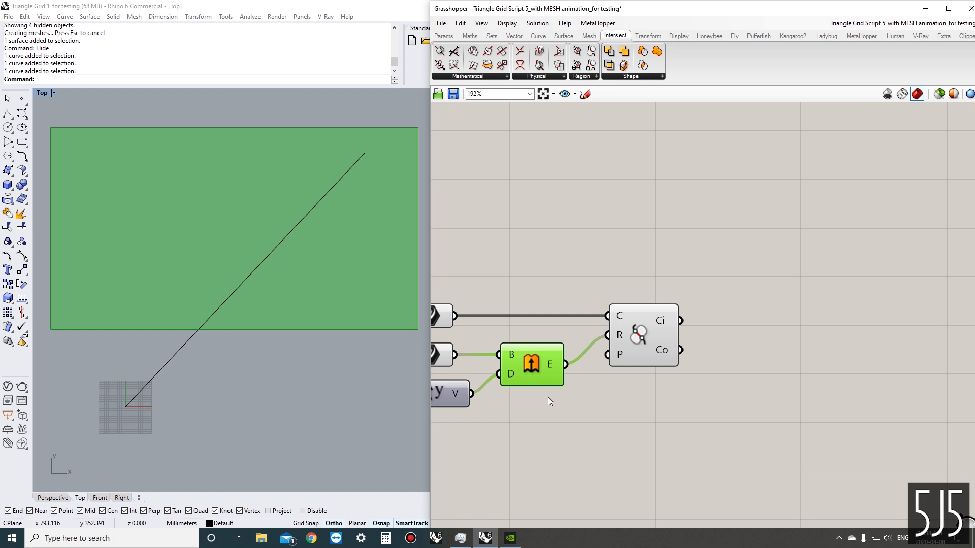
{"action": "left_click", "coordinate": [548, 397]}
Add two Curve parameters, connect them to the Ci and Co outputs of Trim with Region and line them up beside it
{"action": "left_click", "coordinate": [635, 333]}
{"action": "double_click", "coordinate": [793, 296]}
{"action": "type", "text": "crv"}
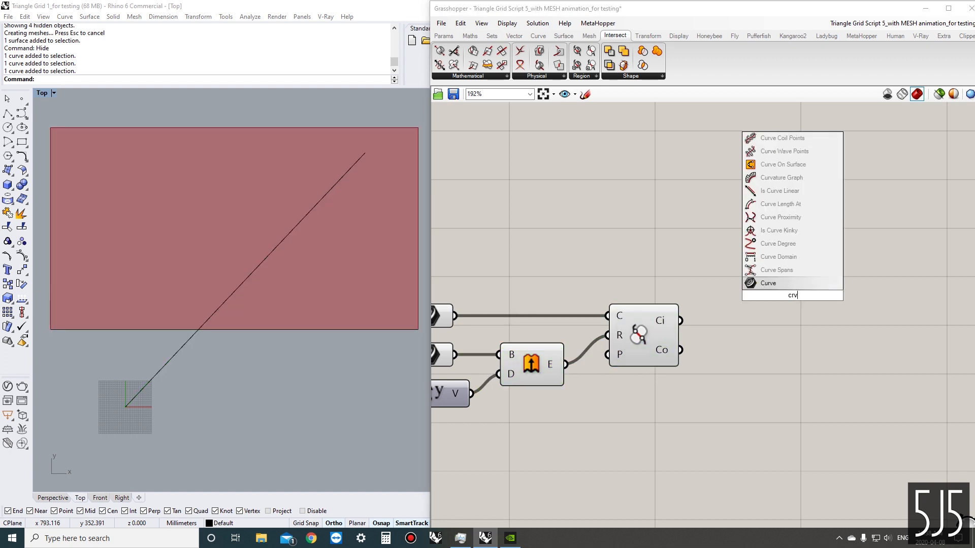
{"action": "key", "text": "Return"}
{"action": "left_click_drag", "start_coordinate": [681, 321], "coordinate": [706, 351]}
{"action": "left_click_drag", "start_coordinate": [657, 344], "coordinate": [637, 342]}
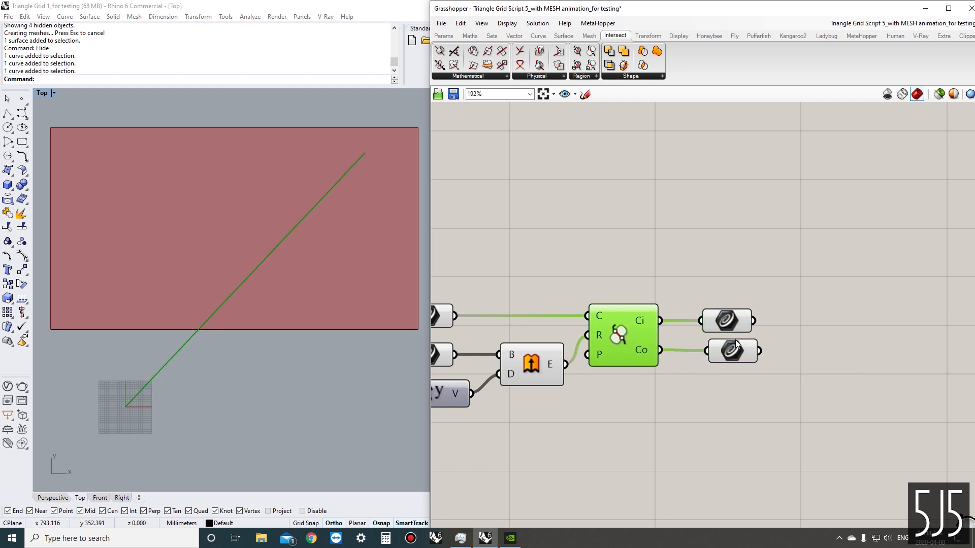
{"action": "left_click_drag", "start_coordinate": [726, 320], "coordinate": [711, 346]}
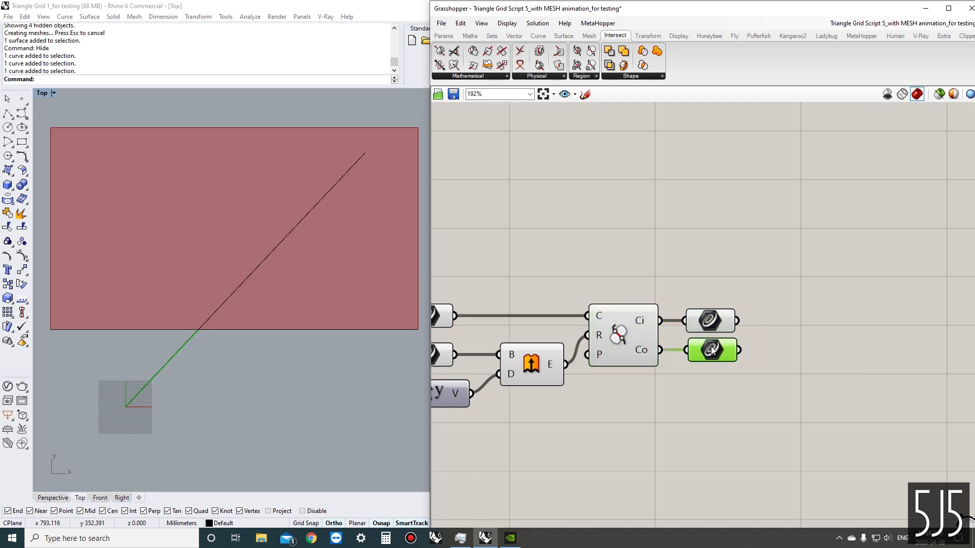
Compare the inside and outside curve segments in the preview and move both output Curve parameters closer to Trim with Region
{"action": "left_click", "coordinate": [712, 323]}
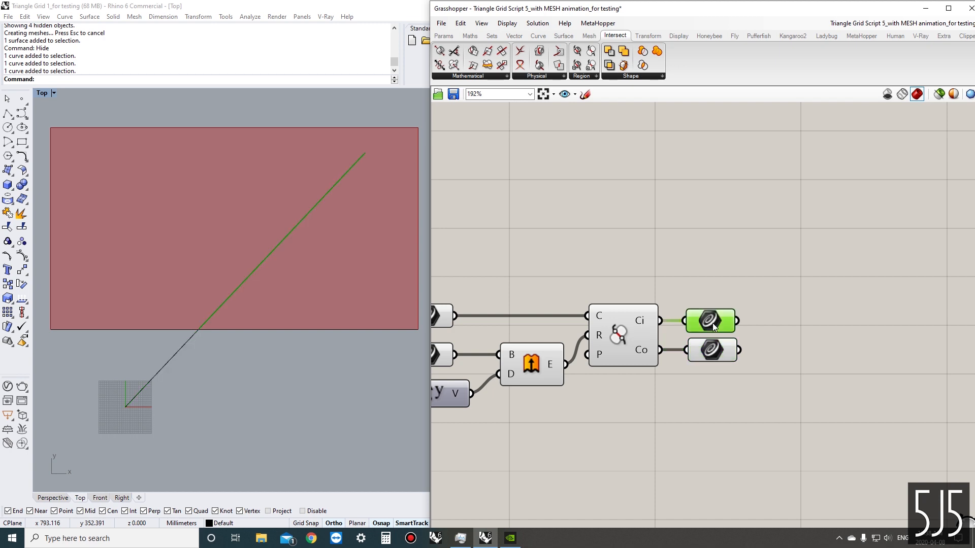
{"action": "left_click", "coordinate": [711, 349]}
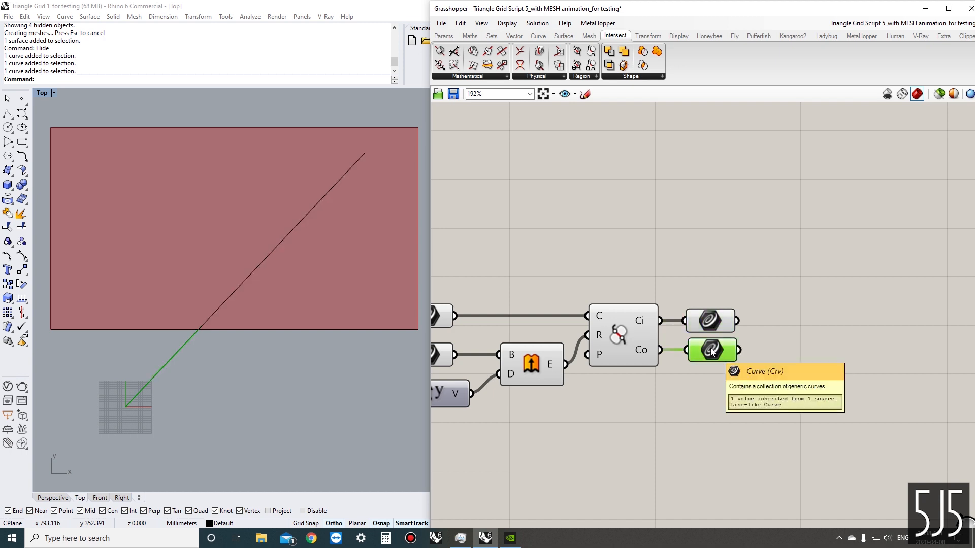
{"action": "left_click", "coordinate": [709, 327]}
{"action": "left_click", "coordinate": [712, 350]}
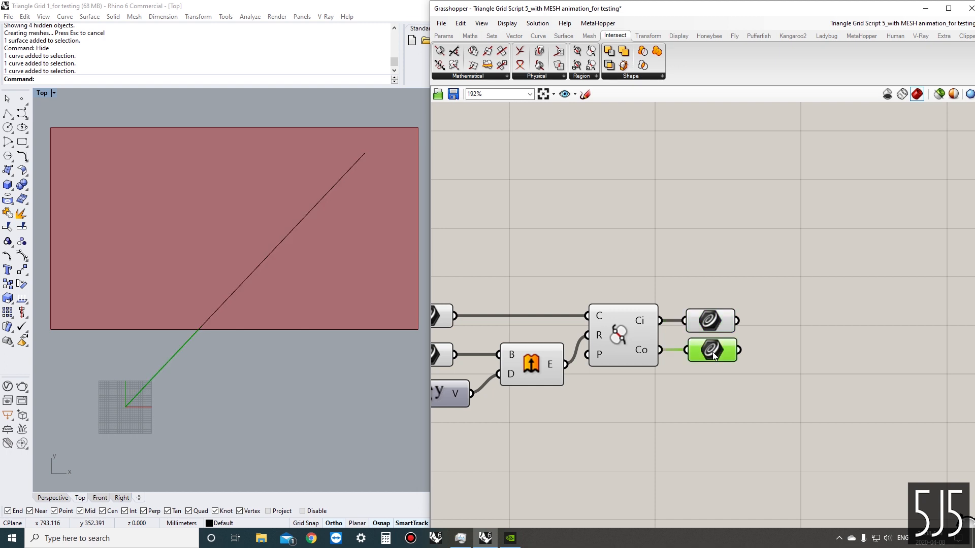
{"action": "left_click_drag", "start_coordinate": [723, 379], "coordinate": [703, 319]}
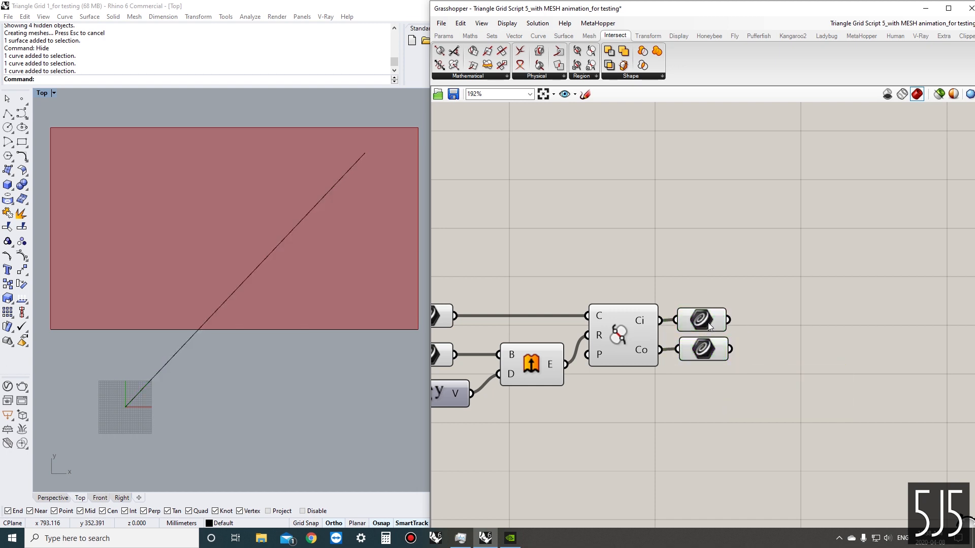
{"action": "left_click", "coordinate": [708, 322]}
{"action": "left_click", "coordinate": [702, 347]}
{"action": "left_click", "coordinate": [678, 414]}
{"action": "scroll", "coordinate": [676, 415], "scroll_direction": "down", "scroll_amount": 2}
{"action": "right_click_drag", "start_coordinate": [664, 409], "coordinate": [669, 377]}
{"action": "right_click_drag", "start_coordinate": [608, 375], "coordinate": [706, 386]}
{"action": "right_click_drag", "start_coordinate": [769, 396], "coordinate": [780, 383]}
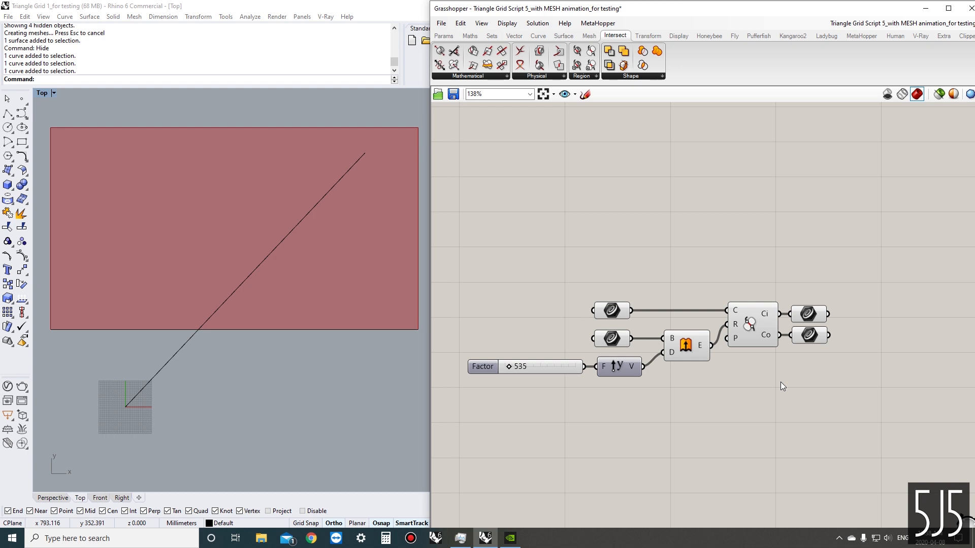
{"action": "scroll", "coordinate": [784, 380], "scroll_direction": "up", "scroll_amount": 1}
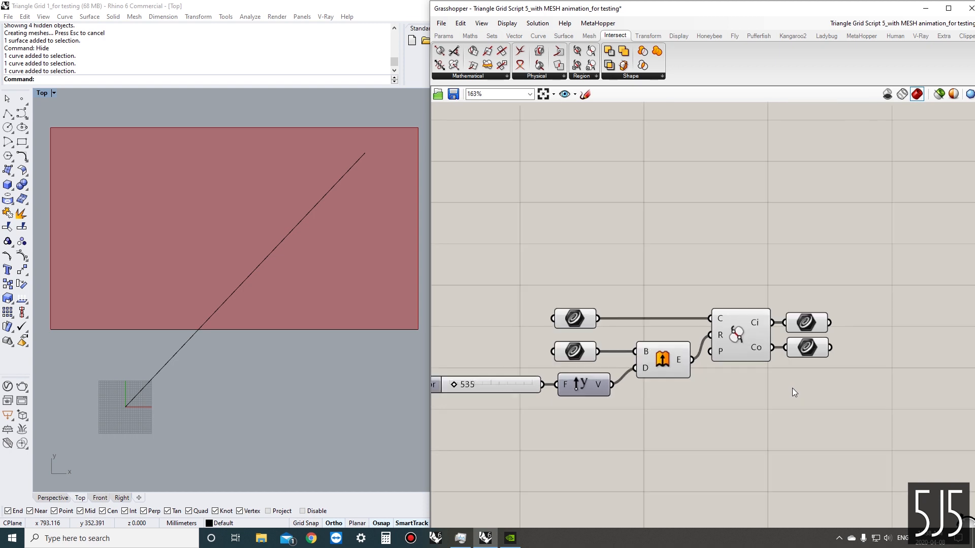
{"action": "right_click_drag", "start_coordinate": [724, 403], "coordinate": [746, 397]}
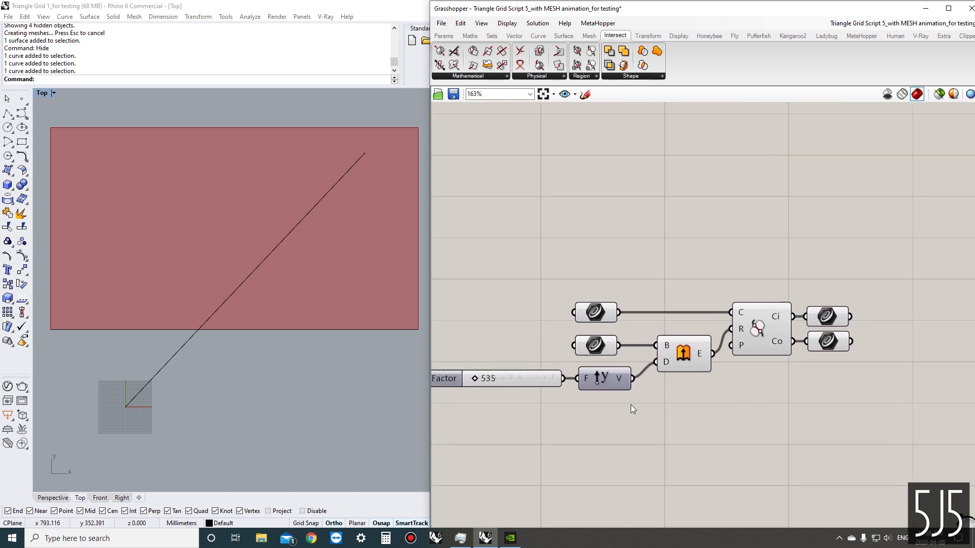